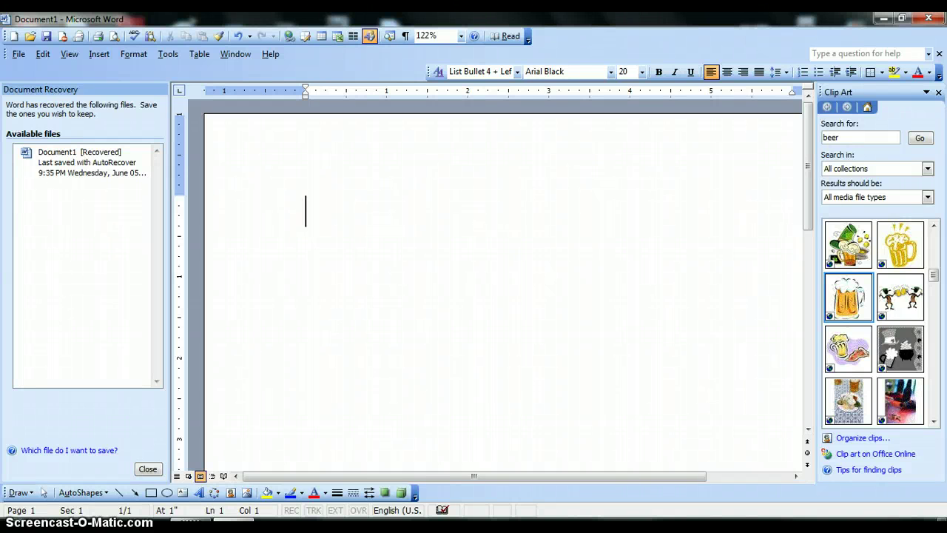
- Type the Arial Black greeting from 'Hi there!' to 'But its 2003, btw. K?', fixing typos
type("Hi t")
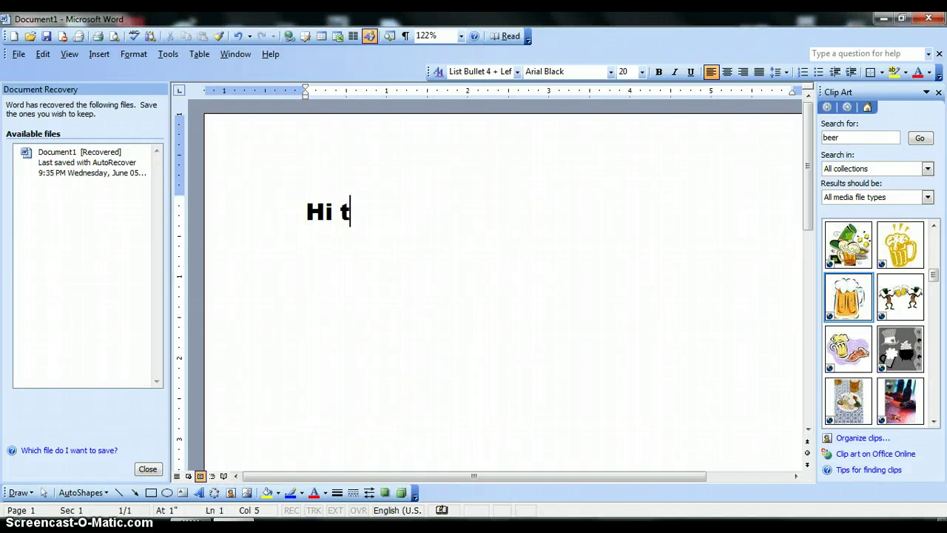
type("here!I'")
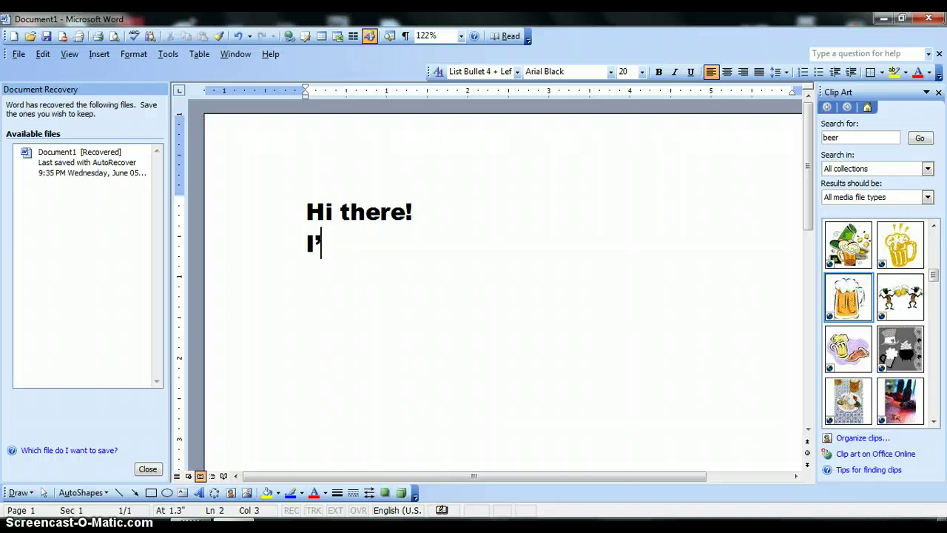
type("m gonna show y")
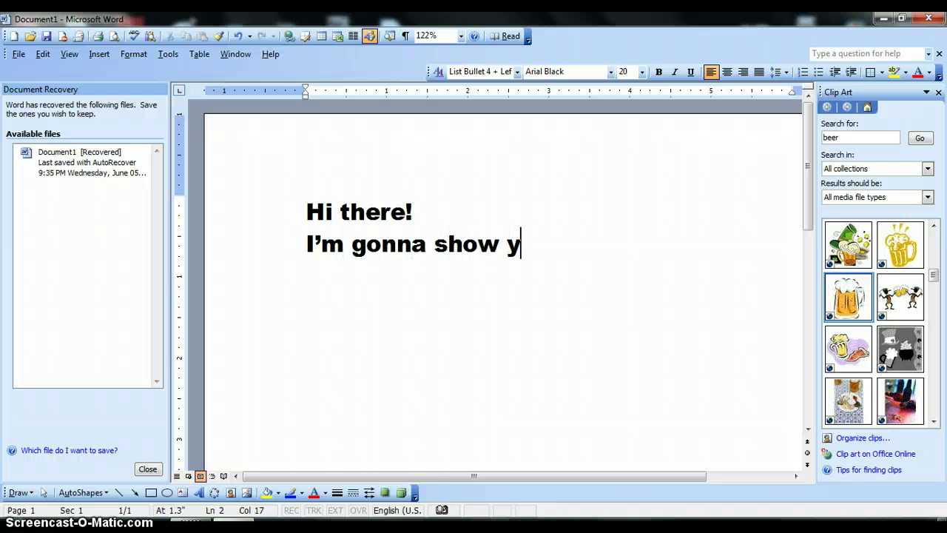
type("ou c")
key("BackSpace")
type("how-to")
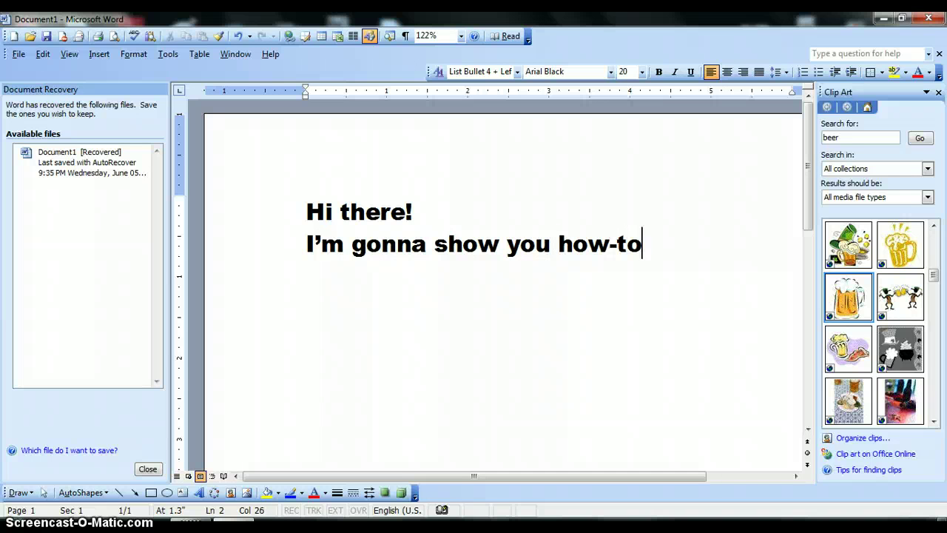
type(" do COOL")
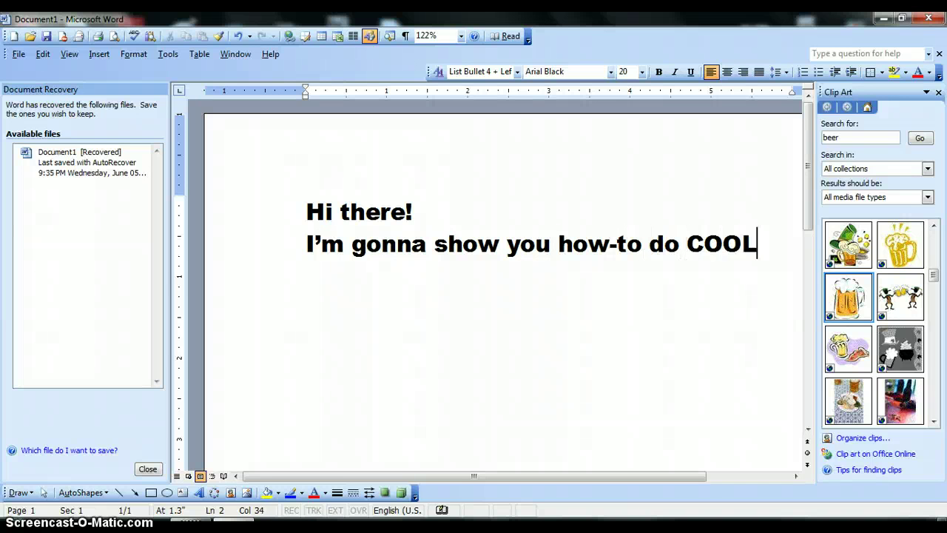
type(" stuff in W")
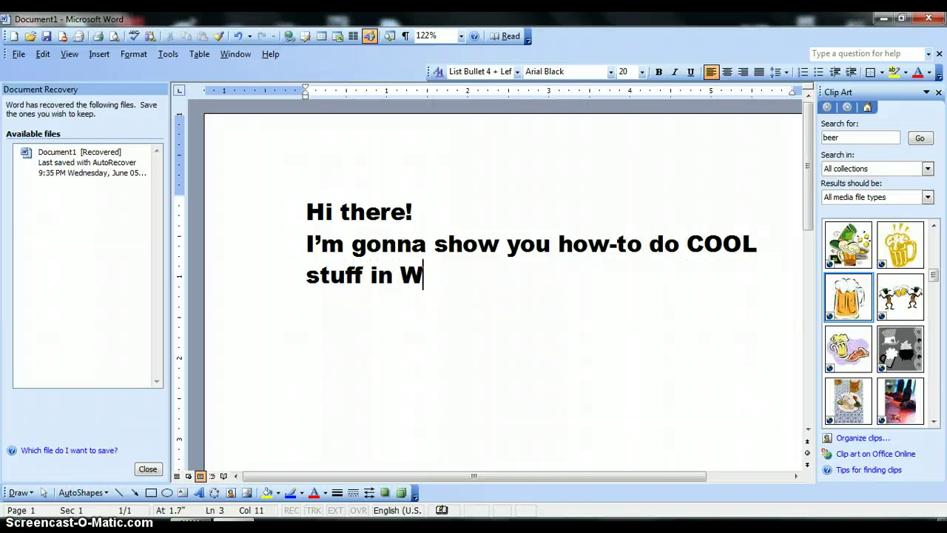
key("BackSpace")
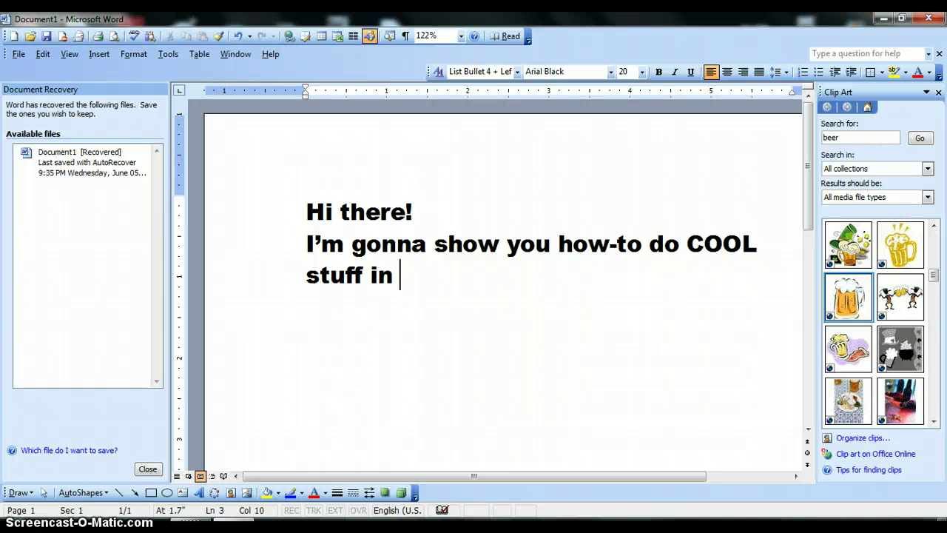
type(".. Umm")
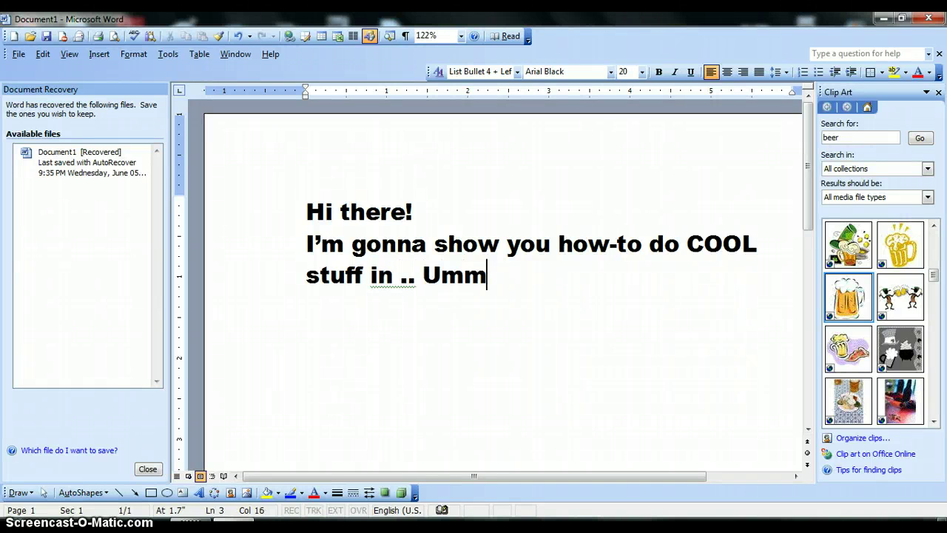
type(".. W")
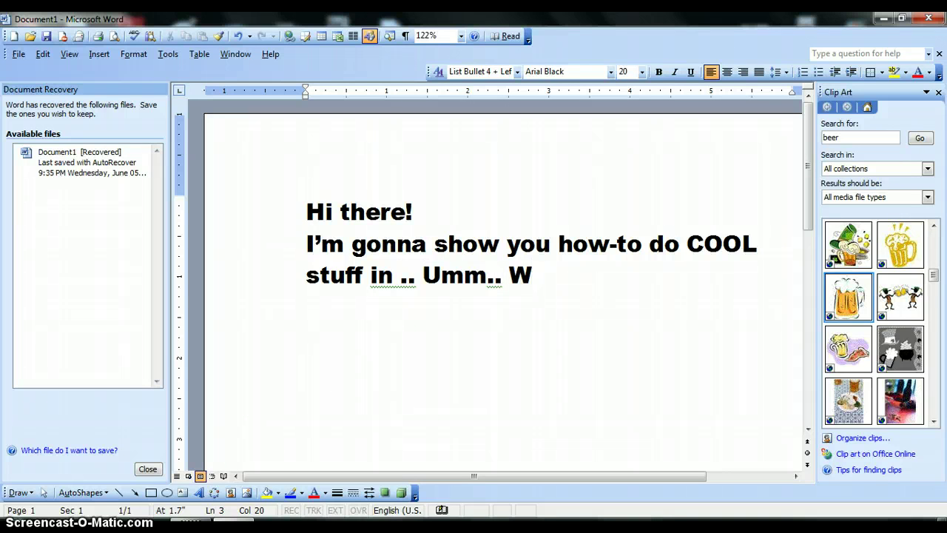
key("BackSpace")
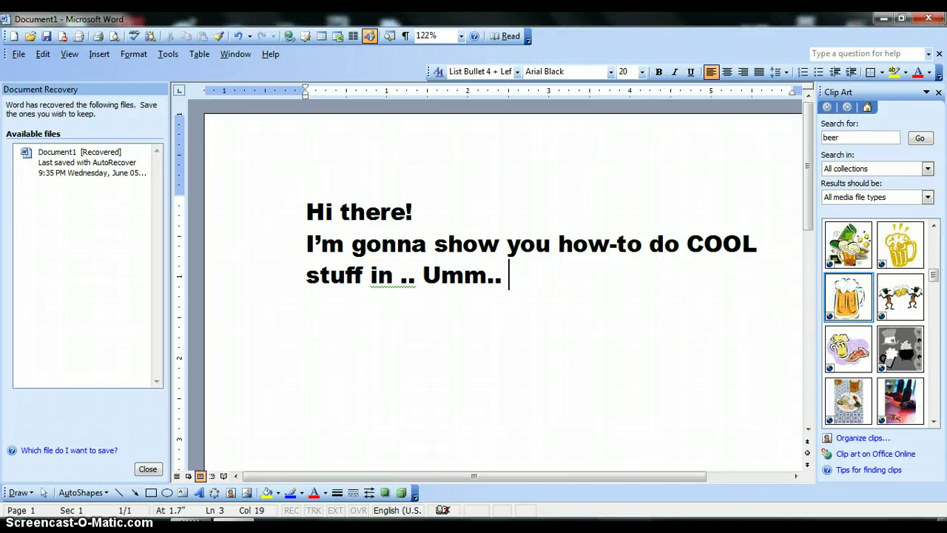
type("THIS WRTIG")
key("BackSpace")
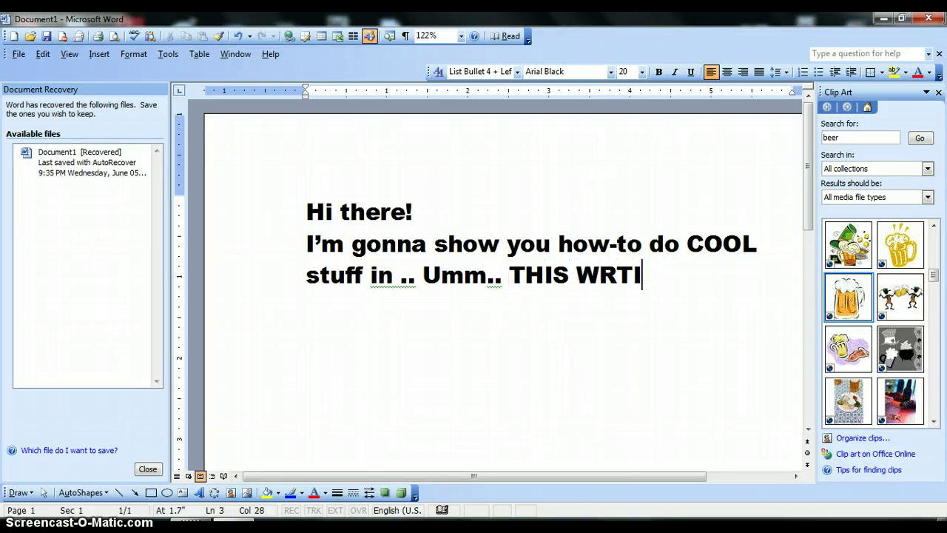
key("BackSpace")
type("ITING THING, OK")
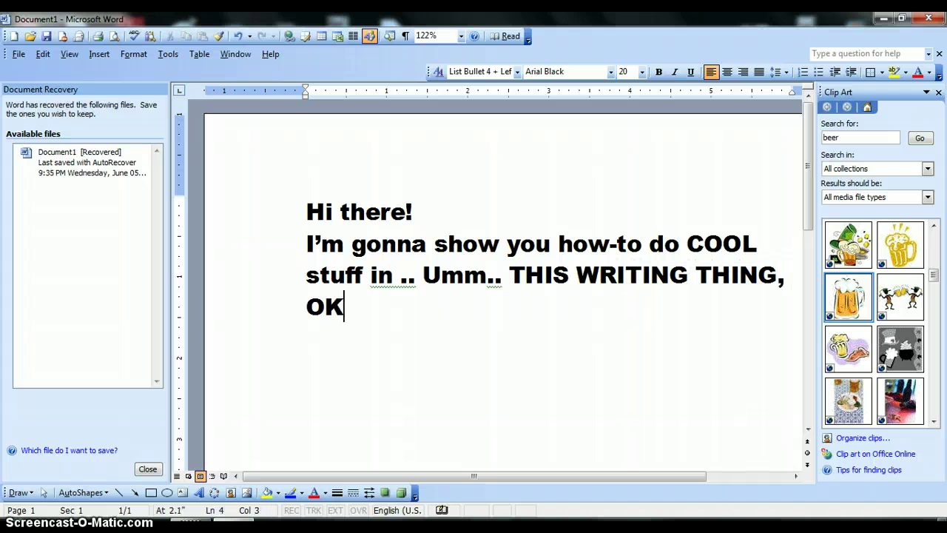
type("?I forg")
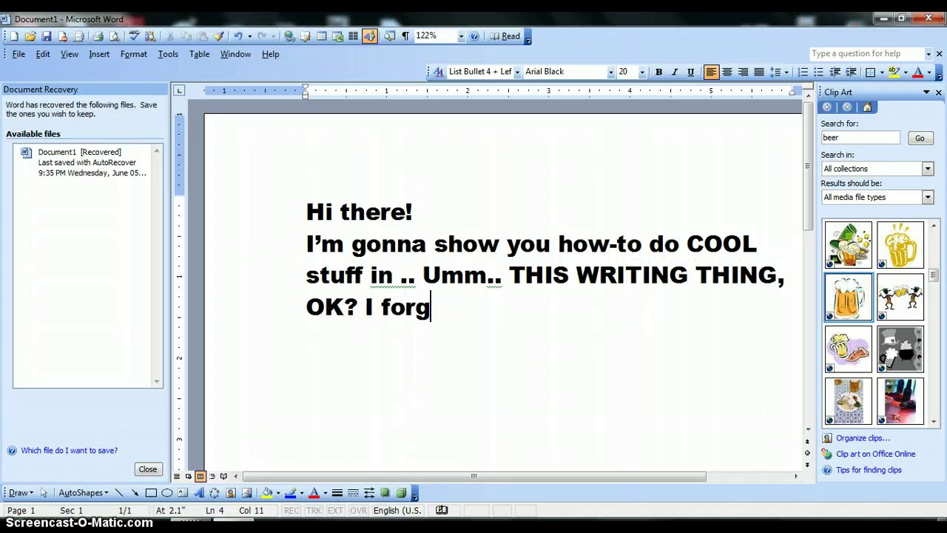
type("ot the name -.-")
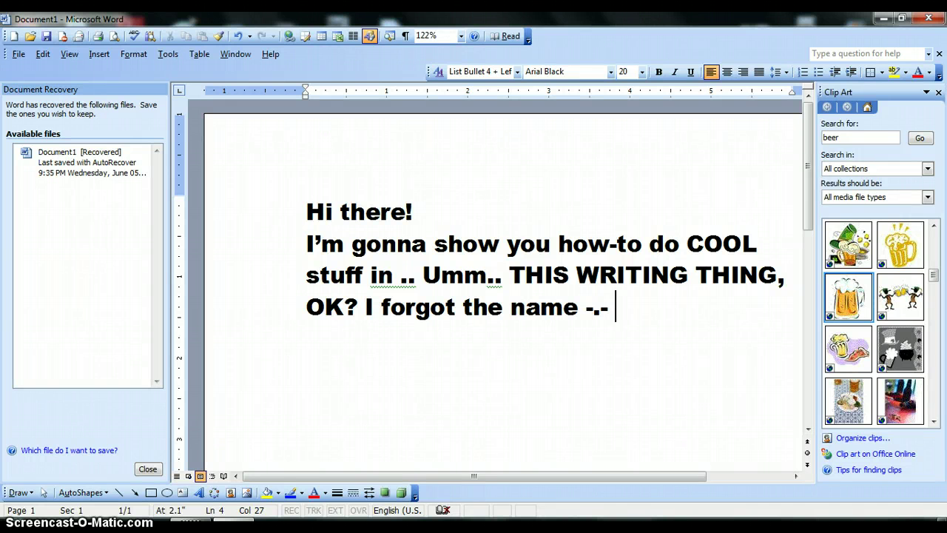
type("But its 2")
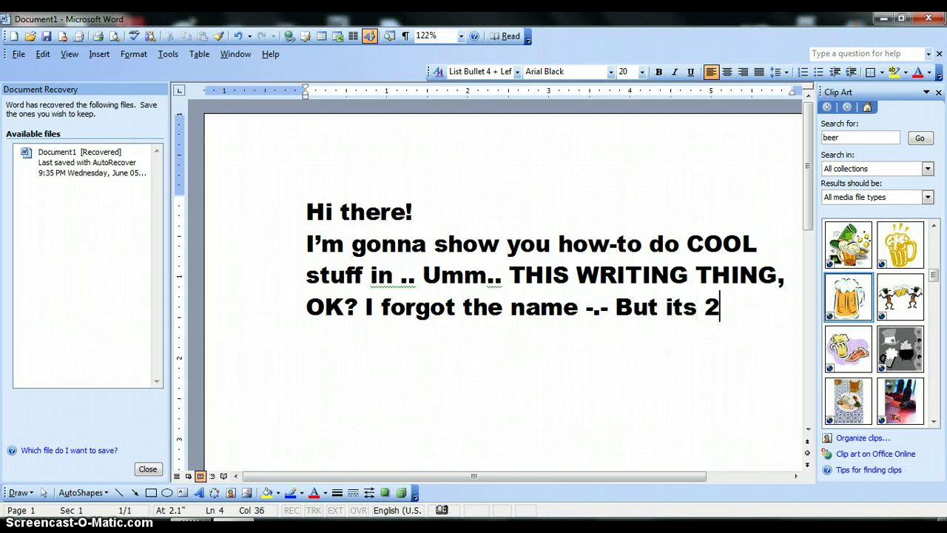
type("003, btw. ")
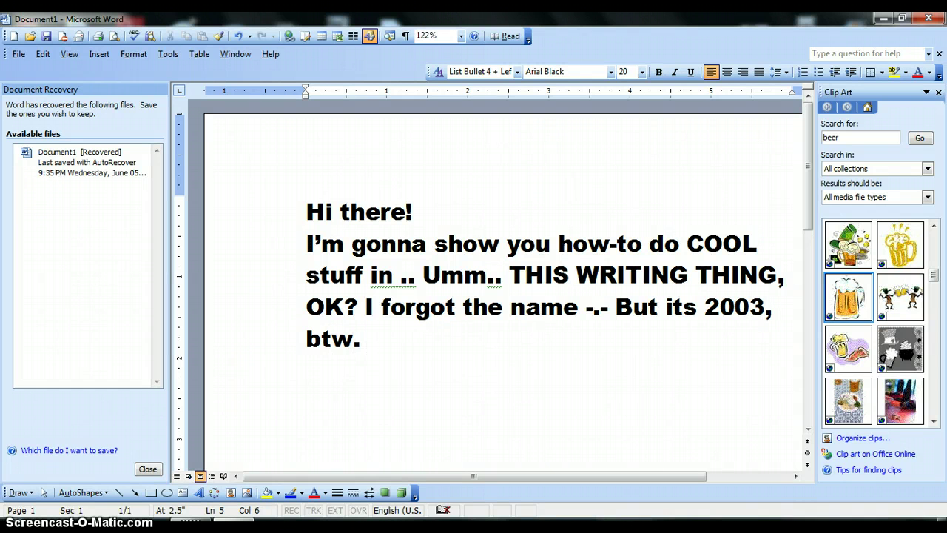
type("k?")
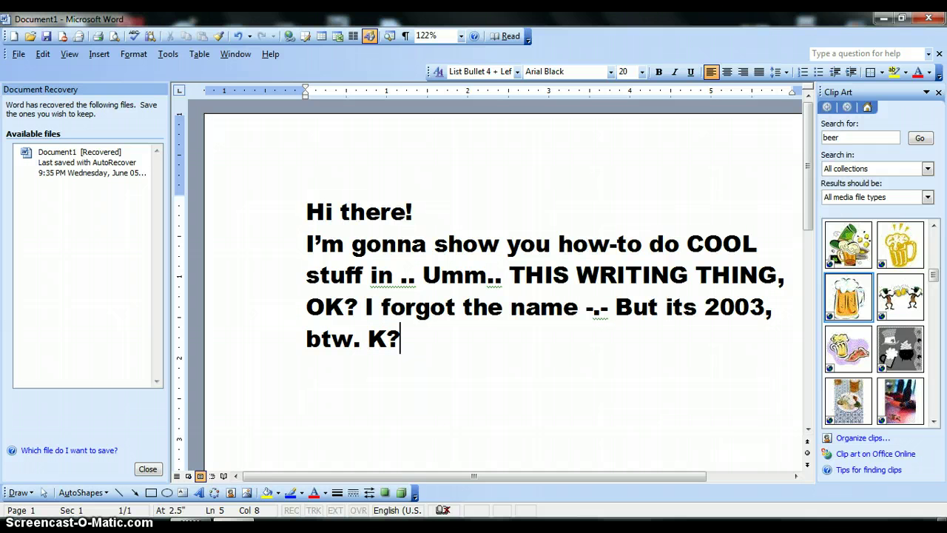
- Delete the whole greeting so the page is empty again
left_click_drag(421, 349, 284, 217)
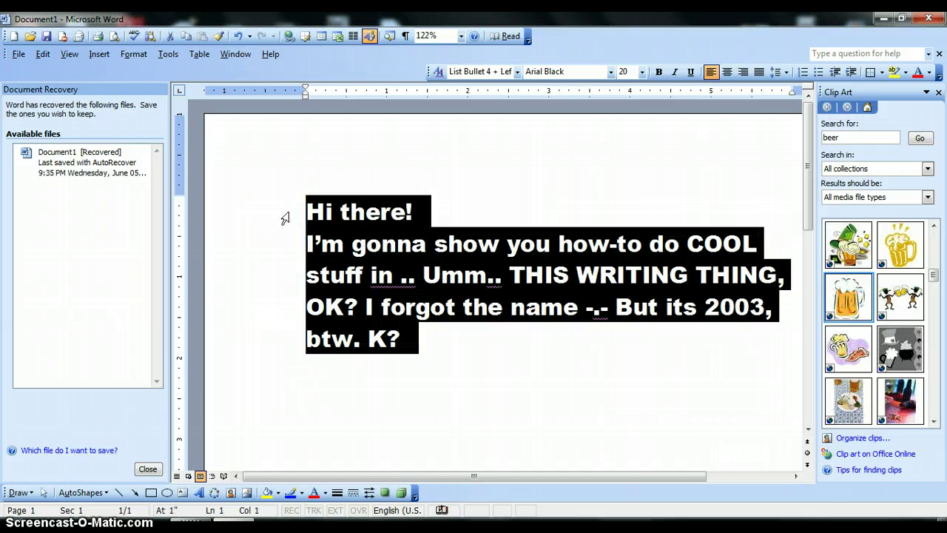
key("BackSpace")
left_click(103, 58)
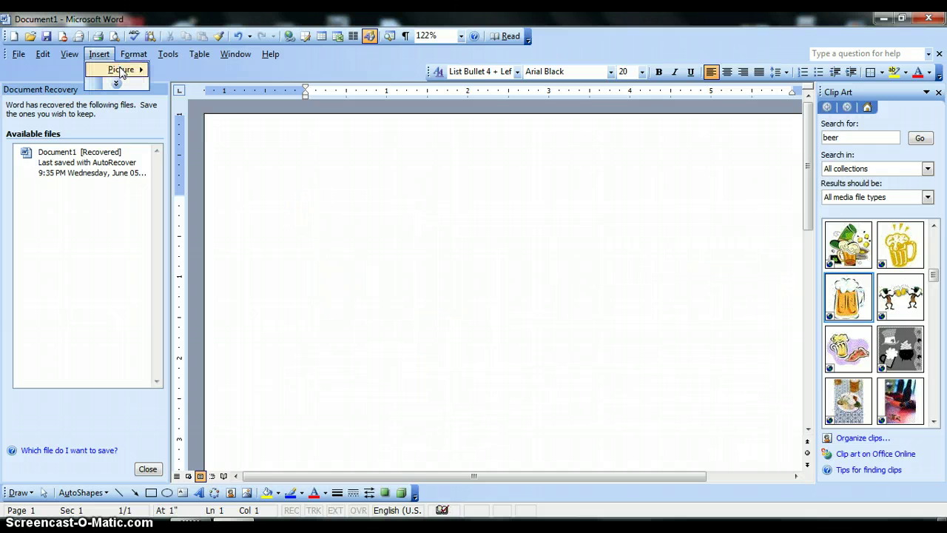
mouse_move(120, 69)
left_click(385, 231)
- Type the steps 'Go to insert' and 'Then scroll over picture. Go to WordArt after that.'
type("Go to")
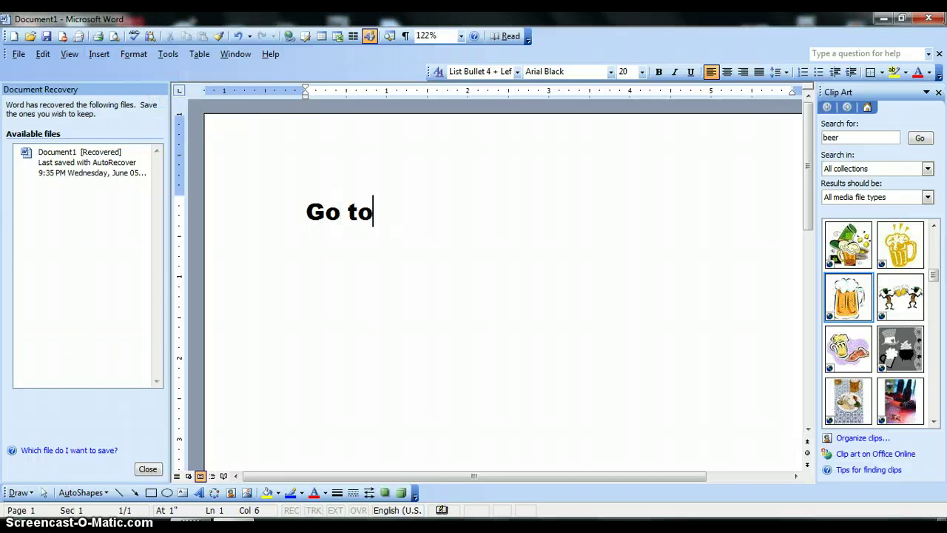
type(" insert")
key("Return")
type("hen ")
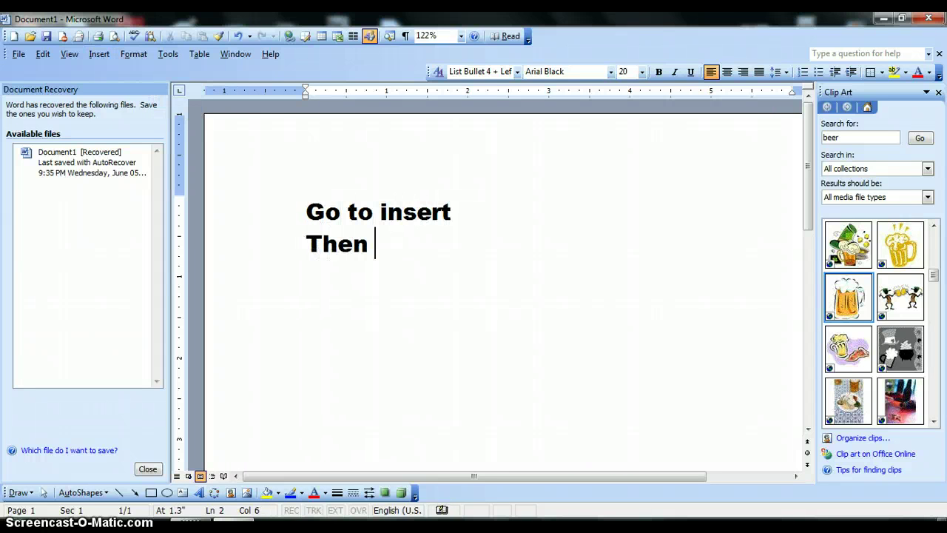
type("g")
key("BackSpace")
type("scroll ov")
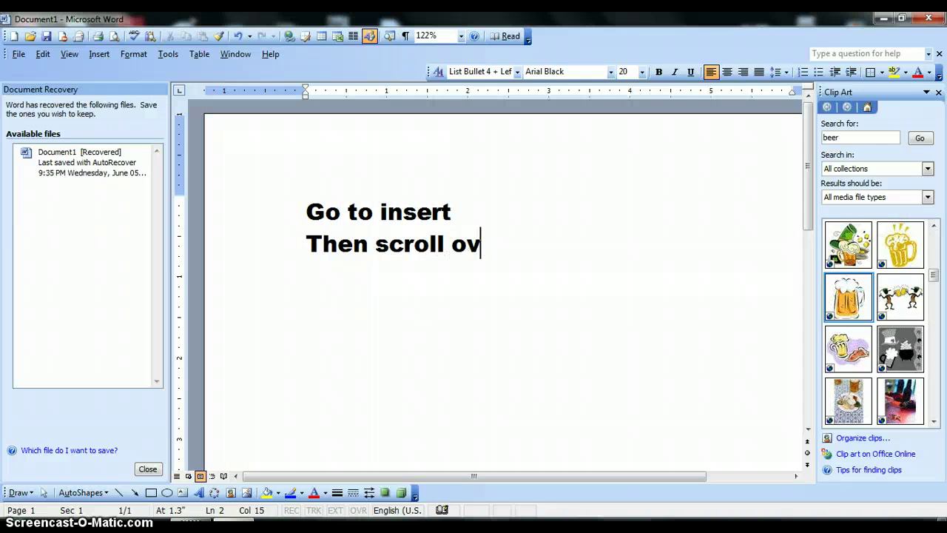
type("er picture. ")
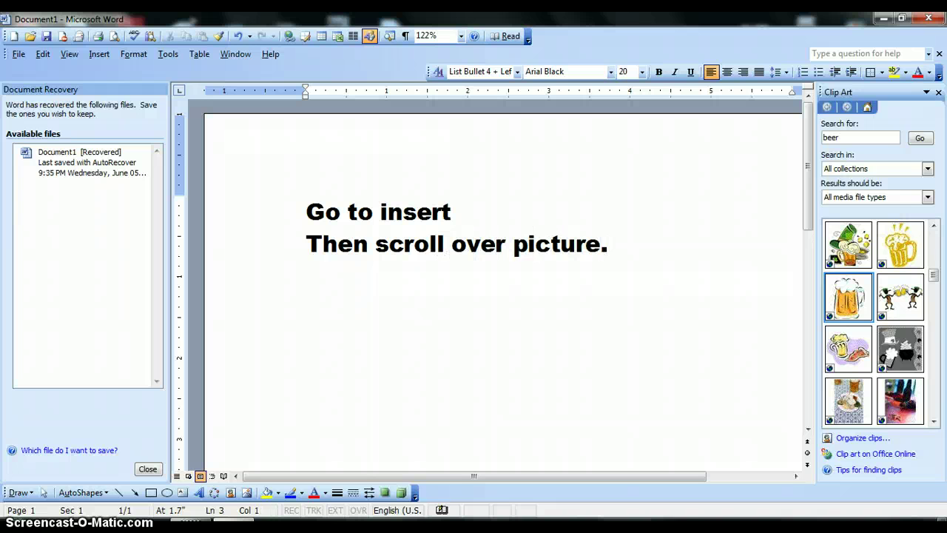
type("Go t")
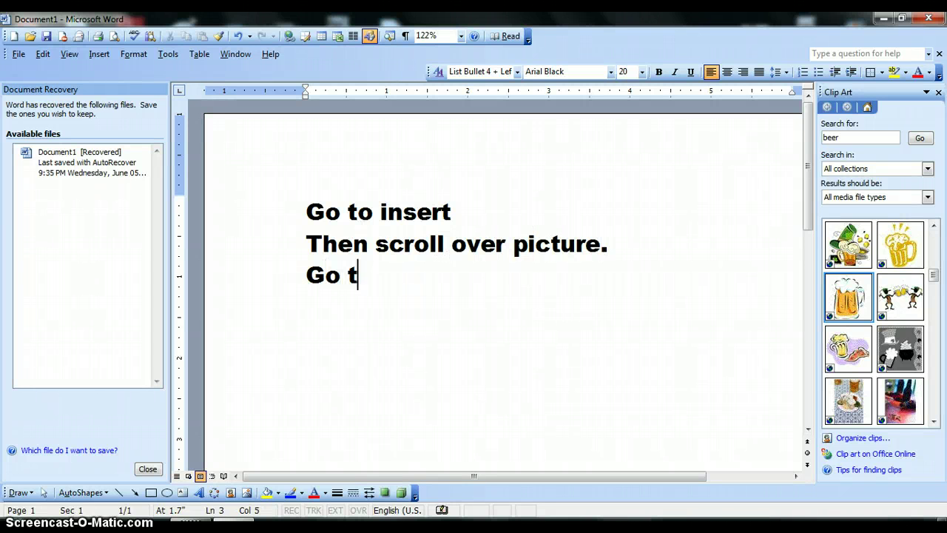
type("o WordA")
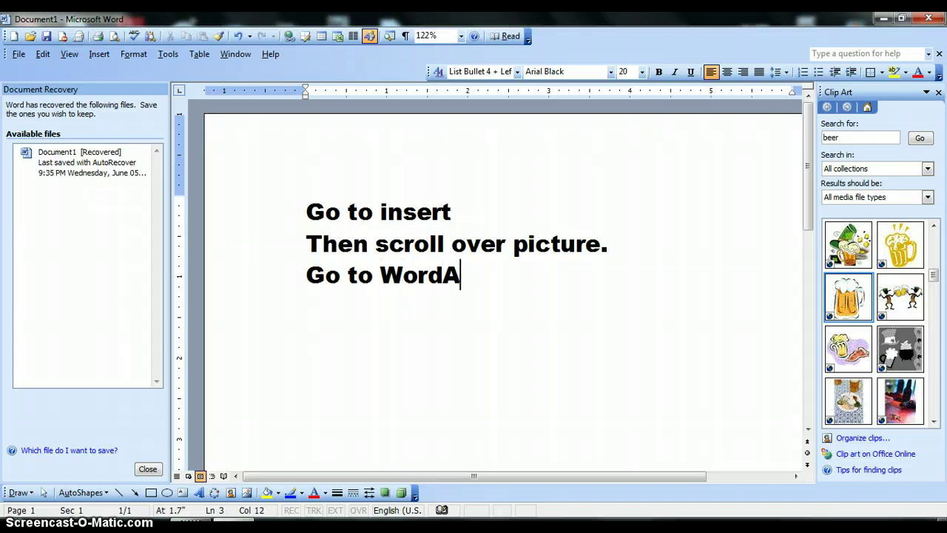
type("rt after tha")
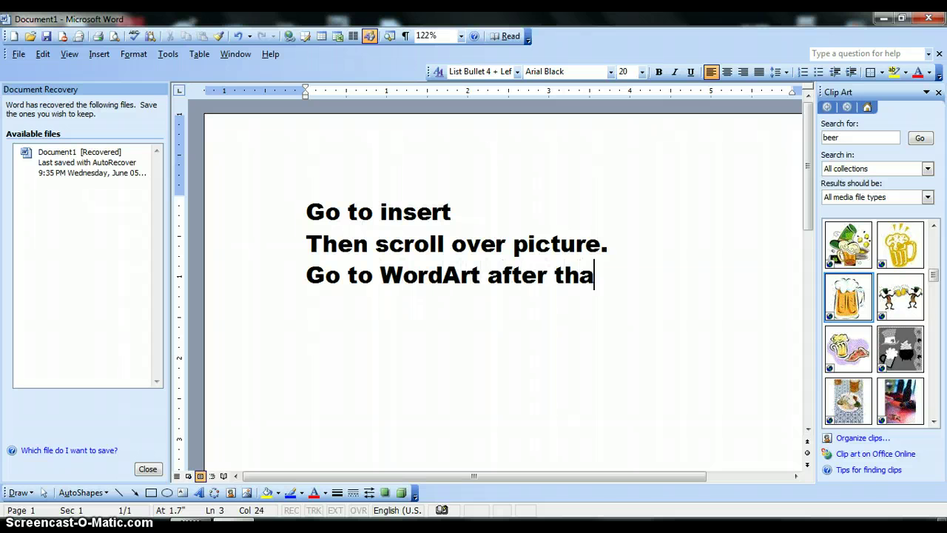
type("t.")
- Add the lines 'Chose what effect you want then.' and 'After, type in what you want it to say.'
left_click(99, 54)
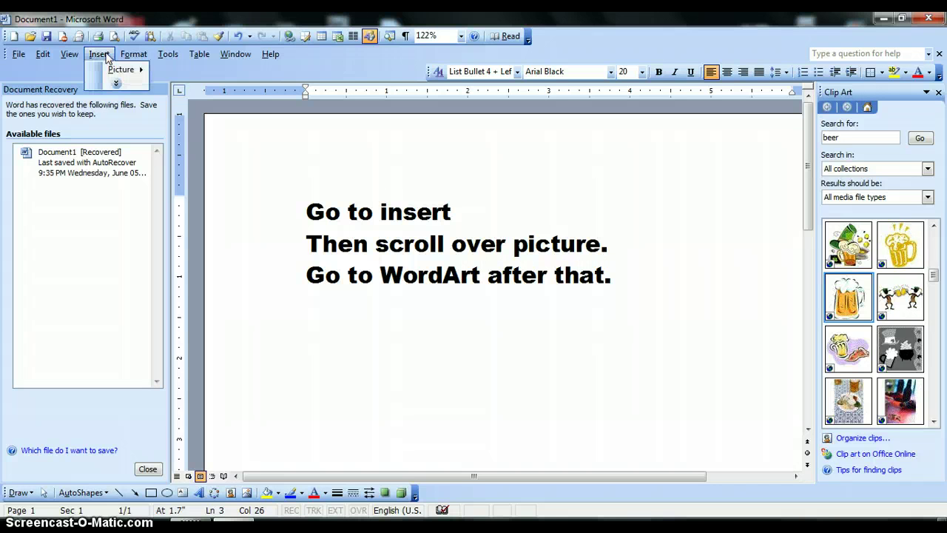
left_click(655, 271)
key("Return")
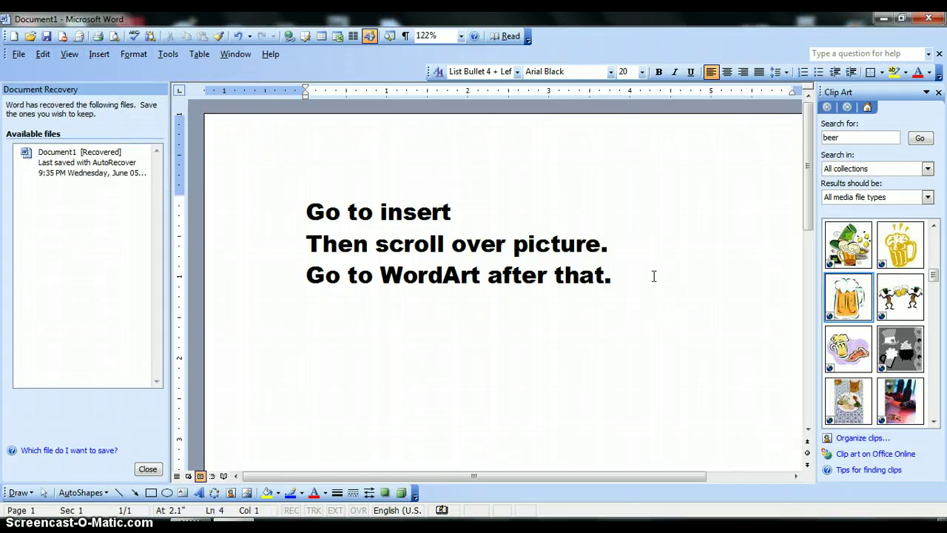
type("Chose wh")
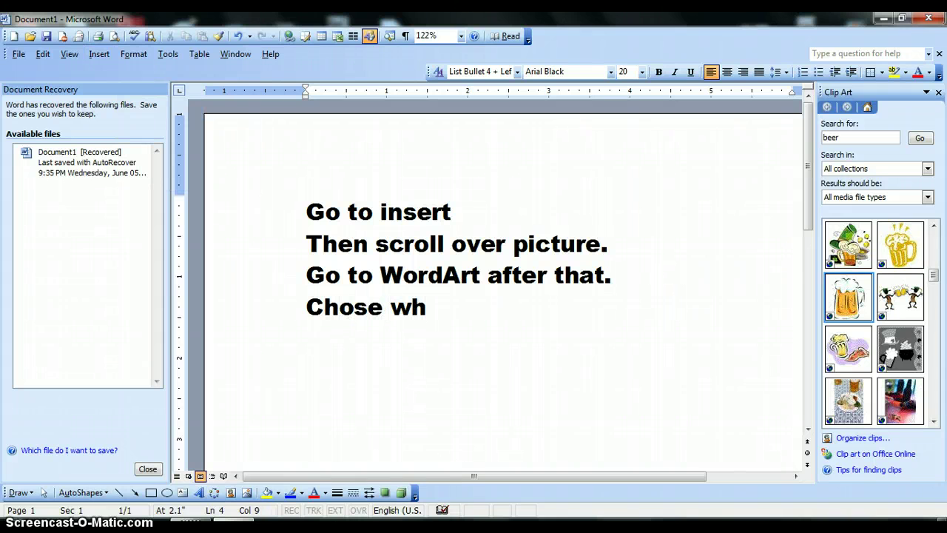
type("at effect you ")
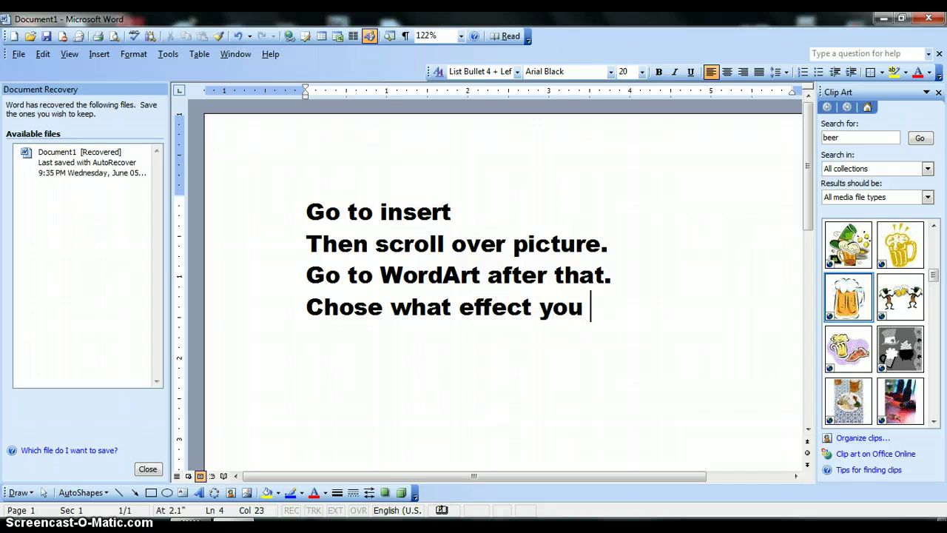
type("want then.")
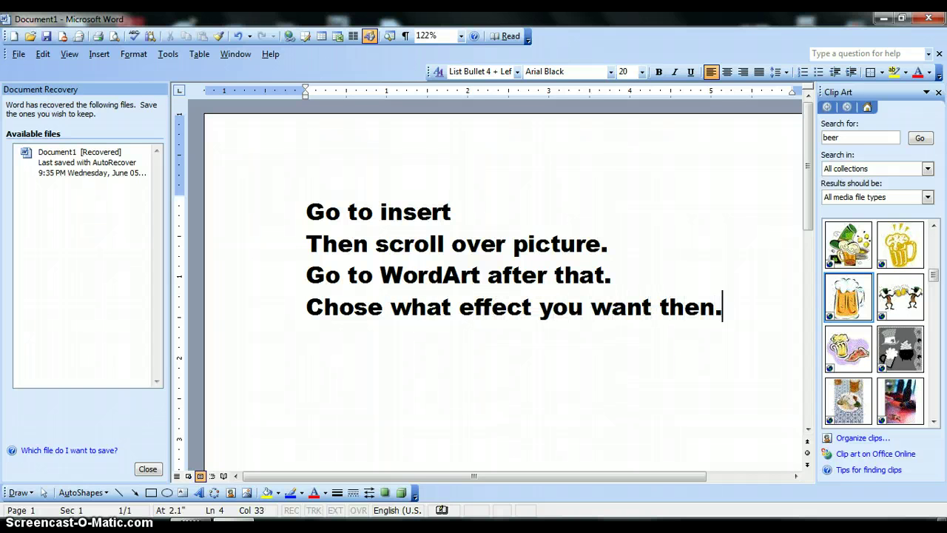
key("Return")
type("After, ")
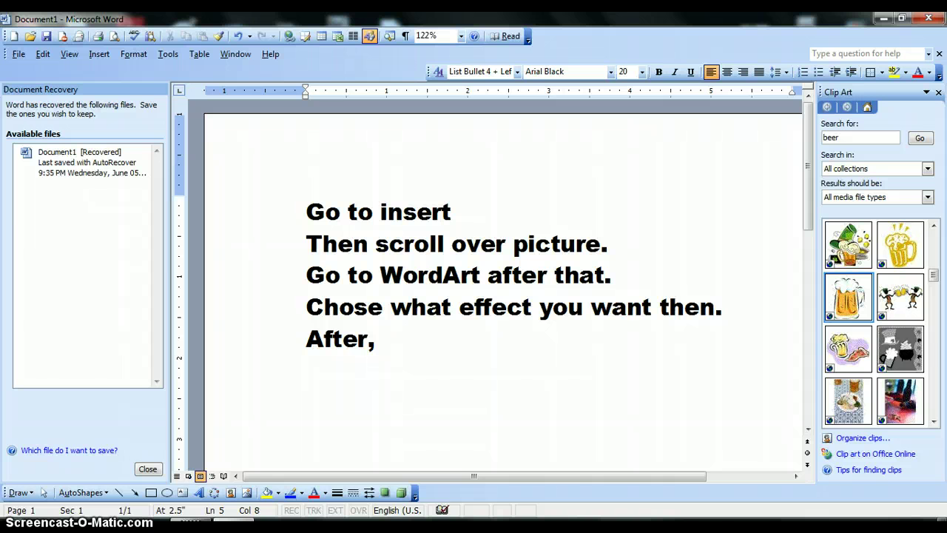
type("type in what")
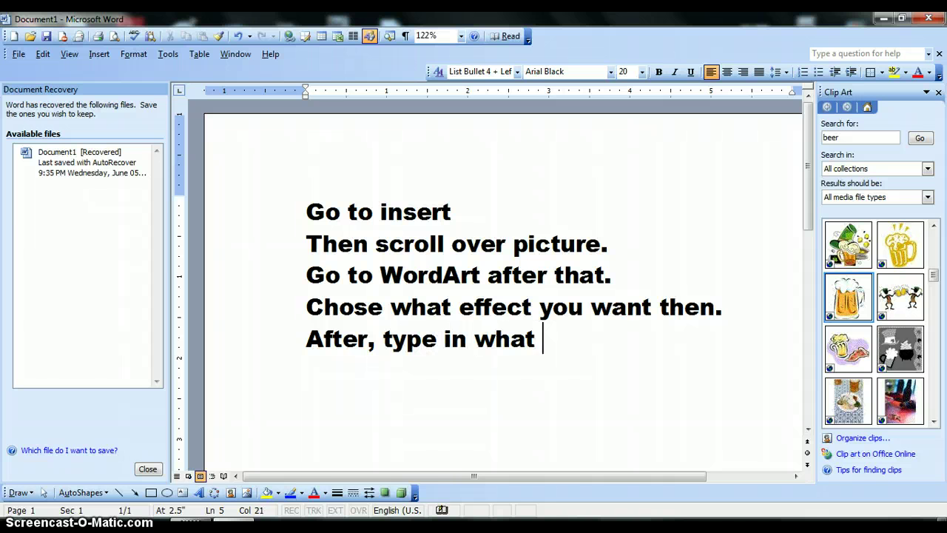
type(" you want it to s")
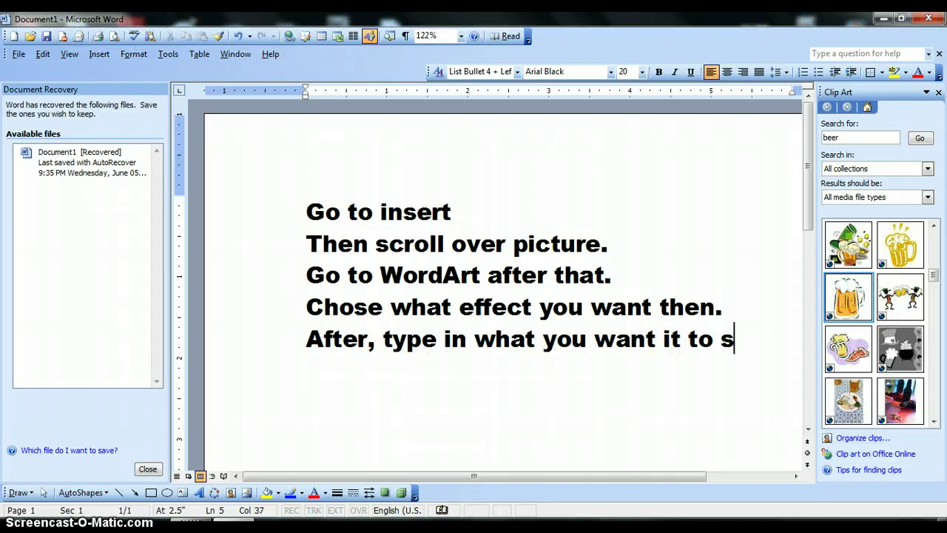
type("ay.")
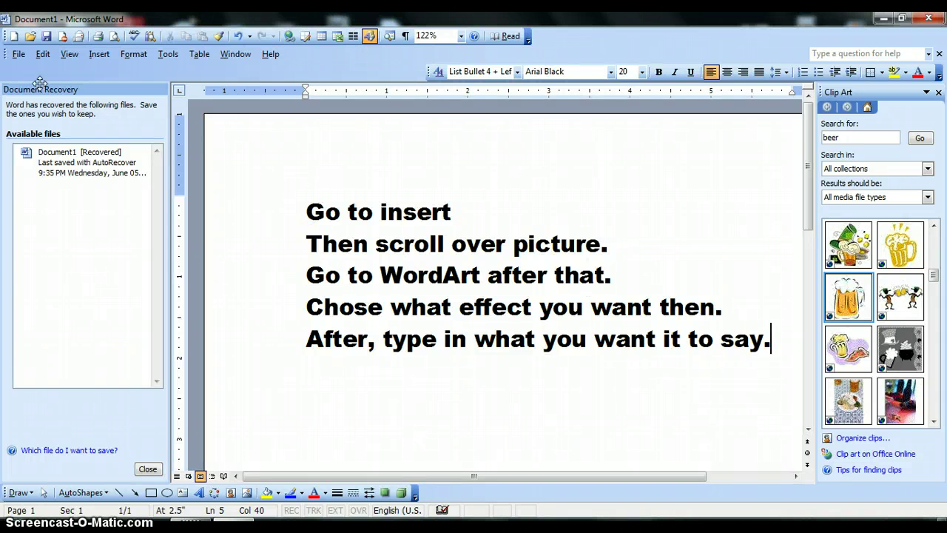
- Insert a rainbow-style WordArt reading 'Those are all the ones you get.' via Insert > Picture > WordArt
left_click(99, 54)
mouse_move(120, 70)
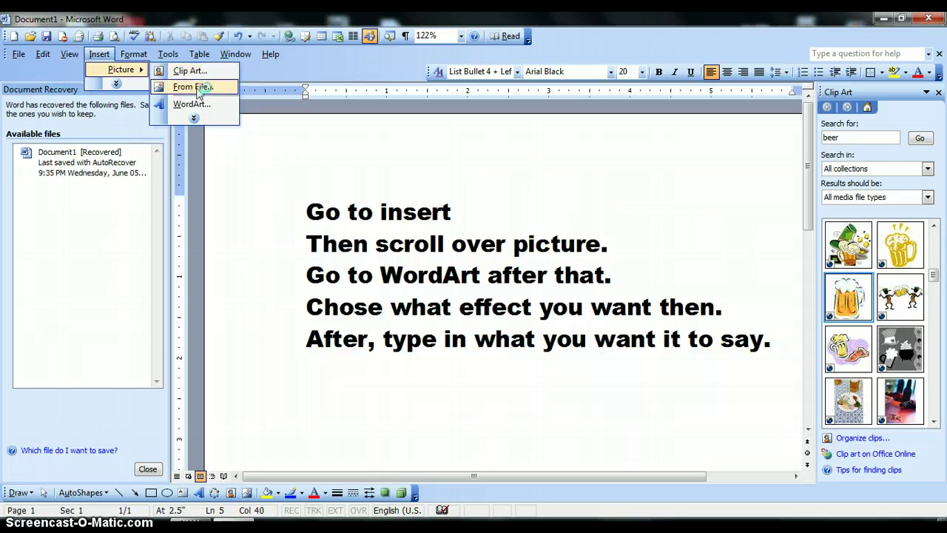
left_click(216, 107)
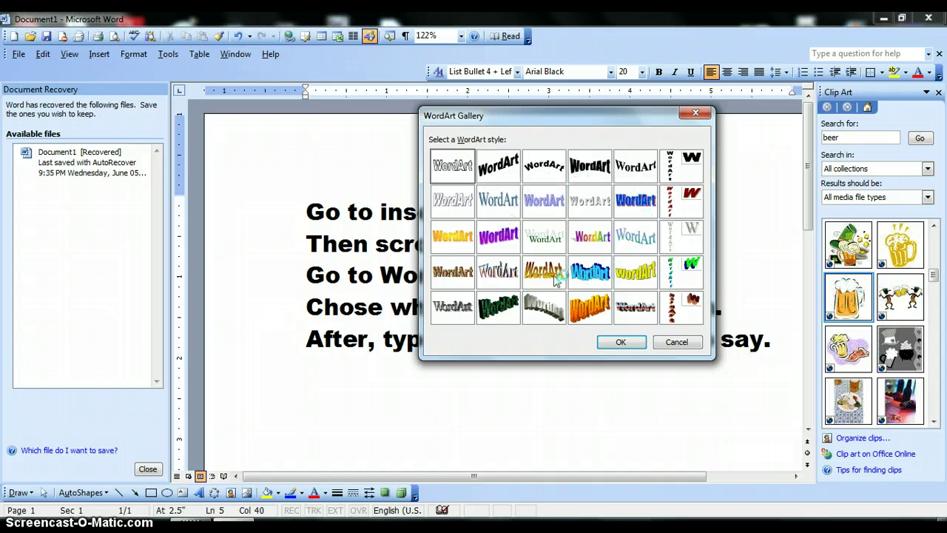
left_click(584, 238)
left_click(625, 341)
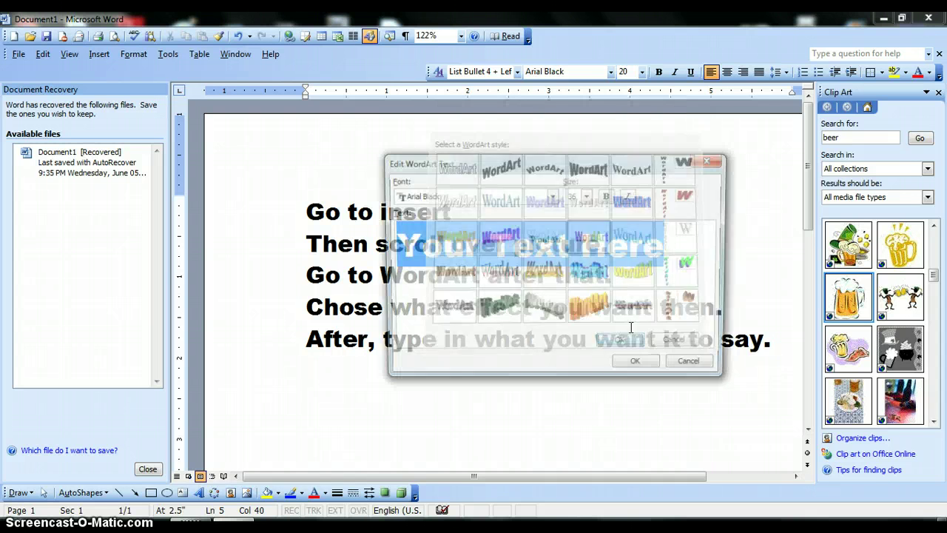
type("Those are")
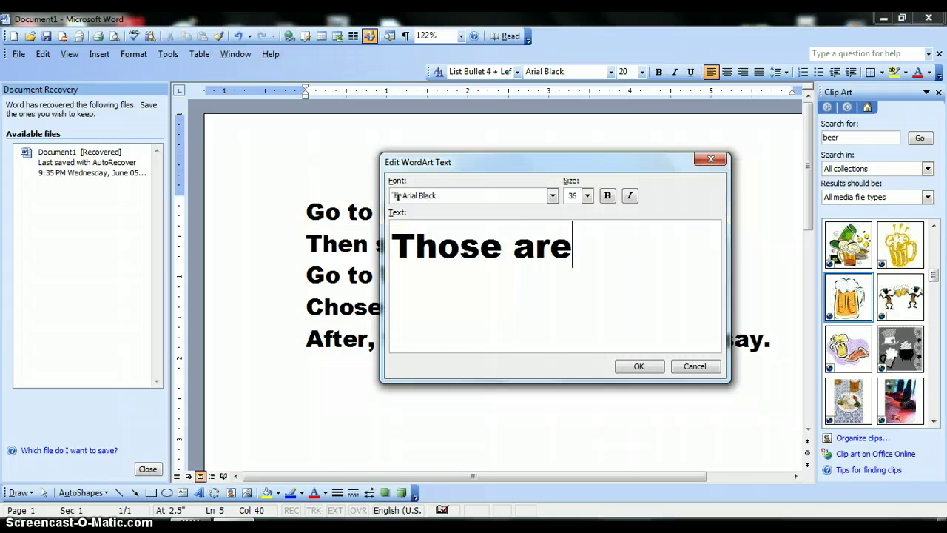
type(" all the ones you")
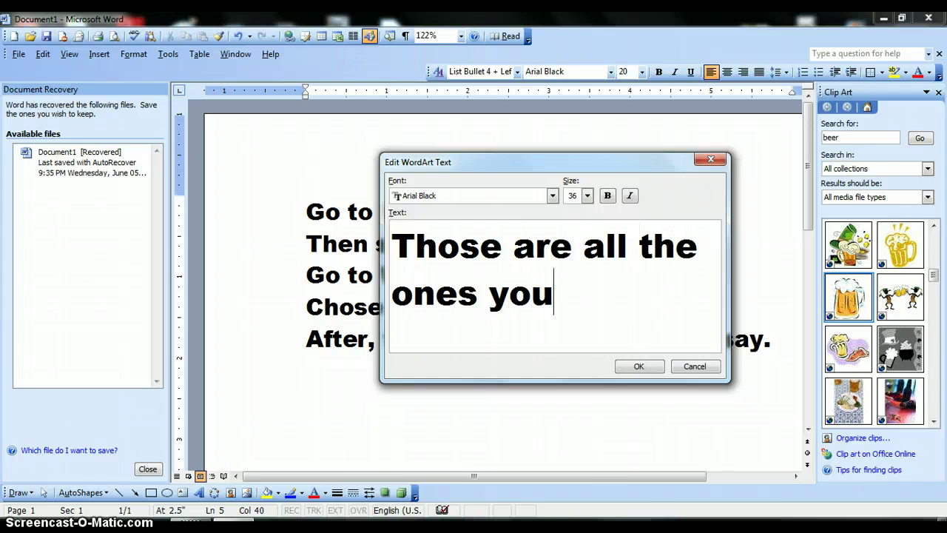
type(" get.")
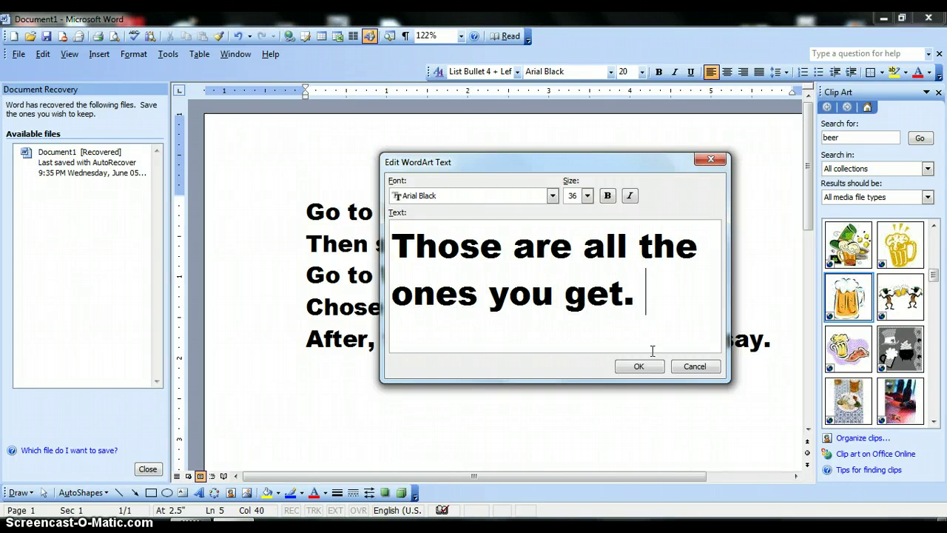
left_click(654, 368)
- Type 'You can also add bold, italics, and change the size and font! :P Watch this.'
type("You")
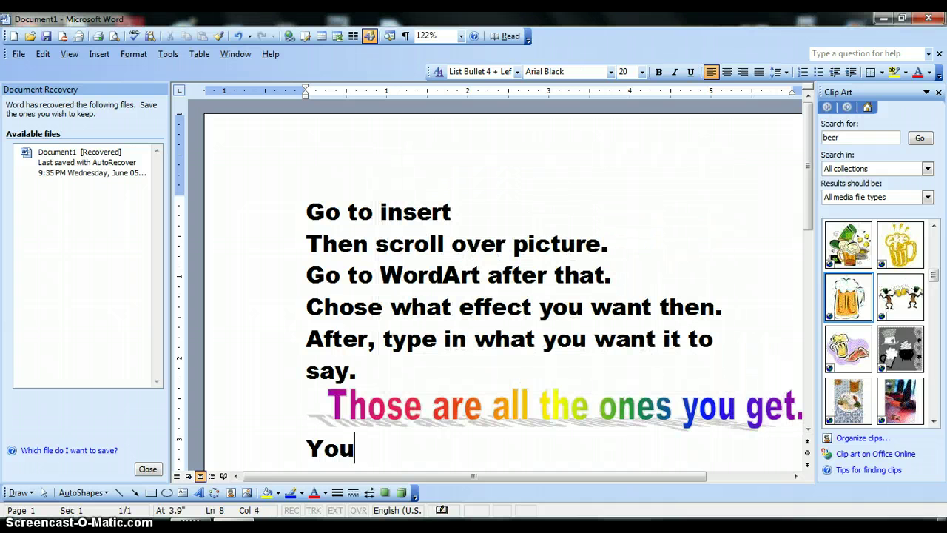
type(" can also add")
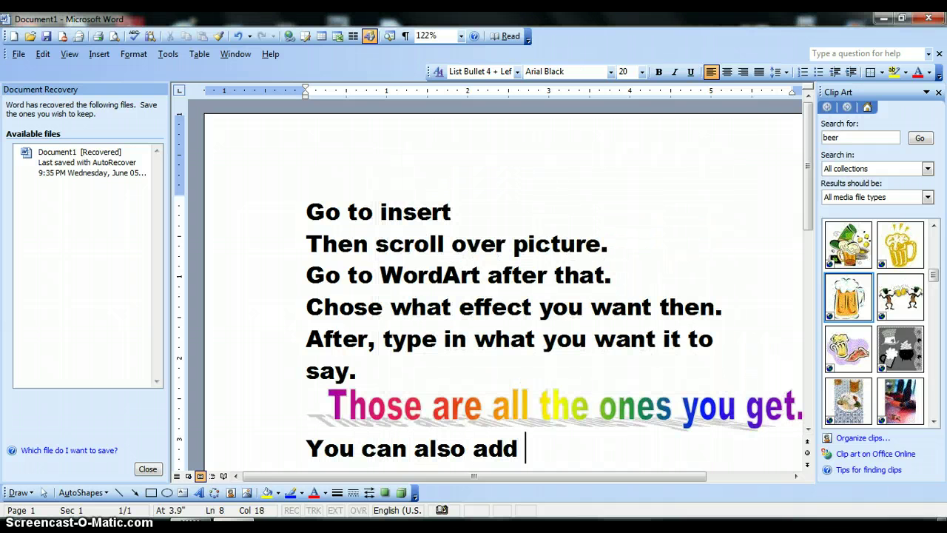
type(" bold, ital")
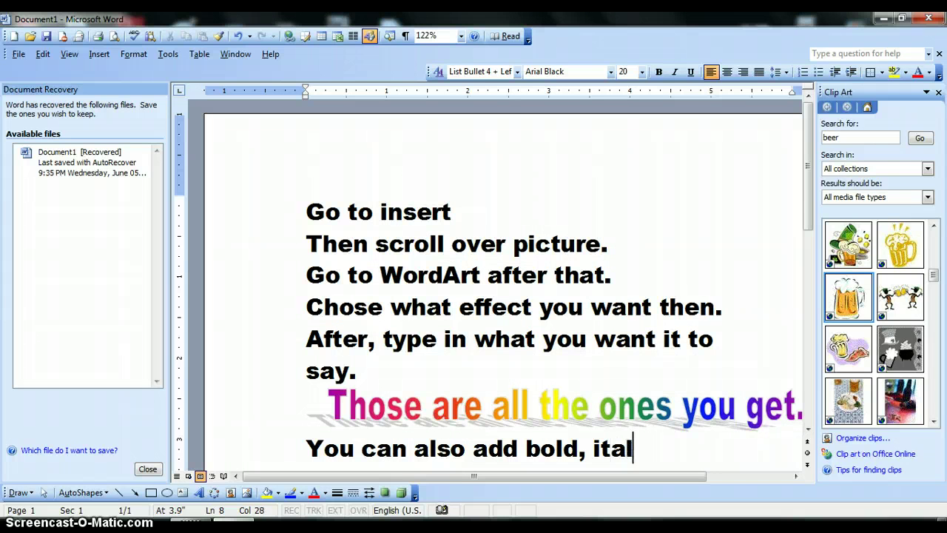
type("ics, and a")
key("BackSpace")
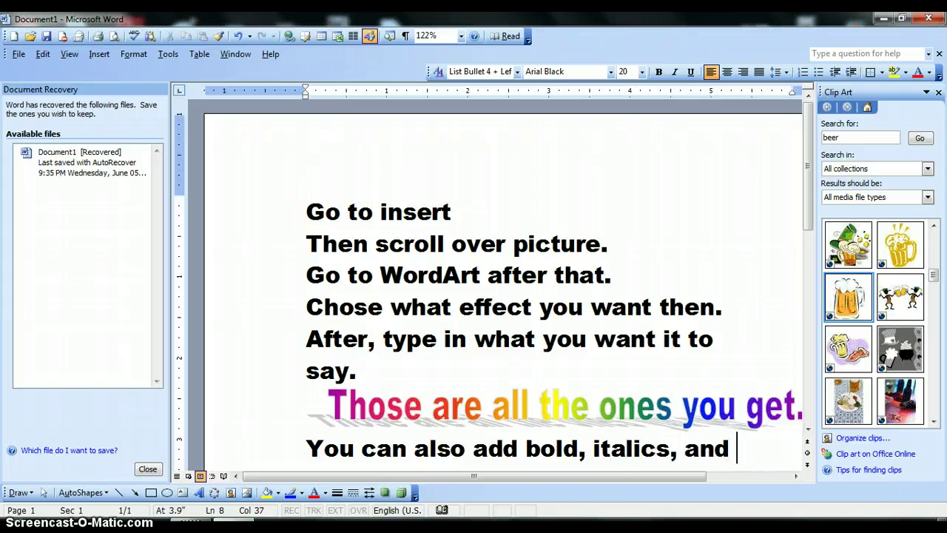
type("change the ia")
key("BackSpace")
key("BackSpace")
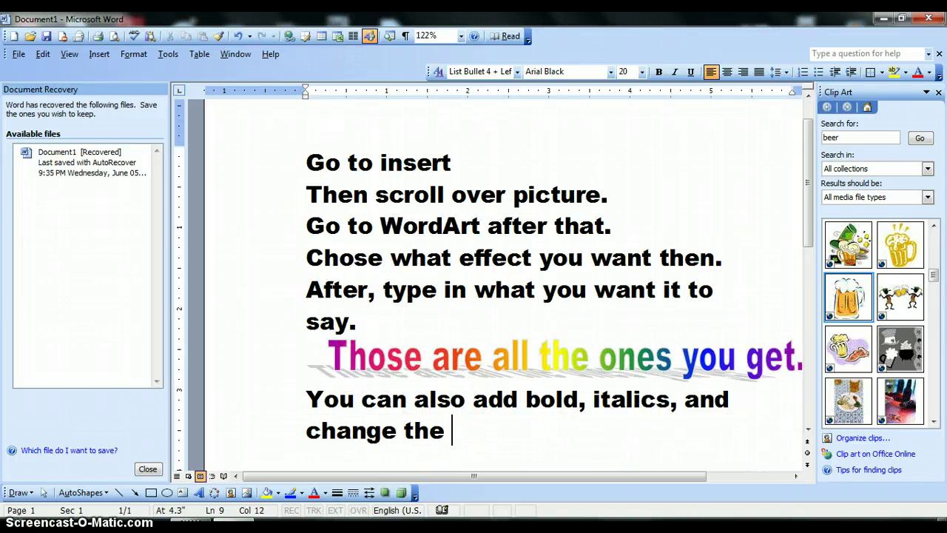
type("size and of")
key("BackSpace")
type("nt")
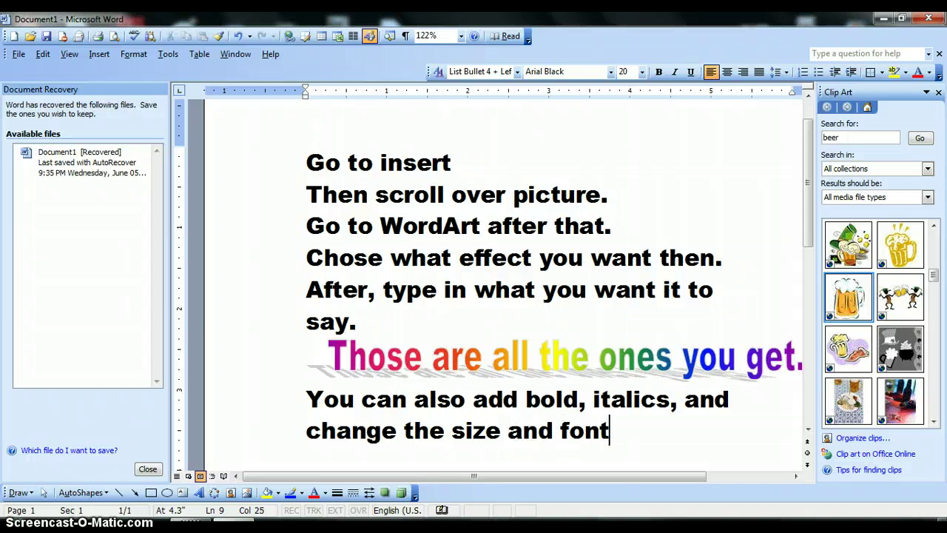
type("! :P")
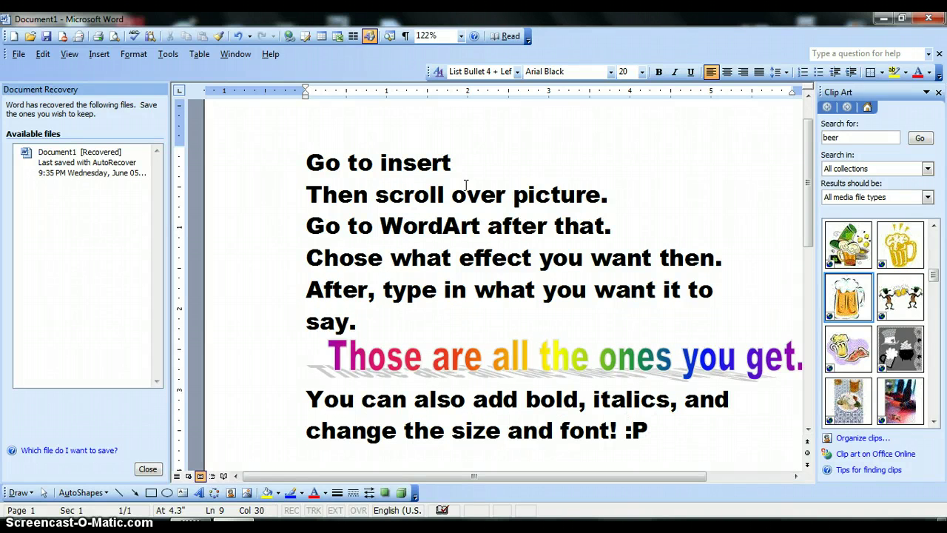
type(" Watch this.")
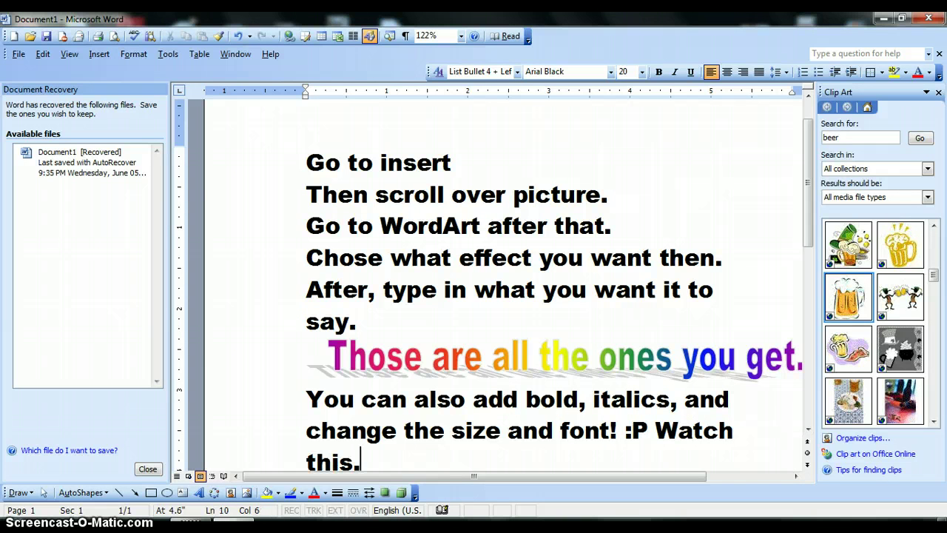
- Start a blue-style WordArt and delete its 'Your Text Here' placeholder
left_click(133, 54)
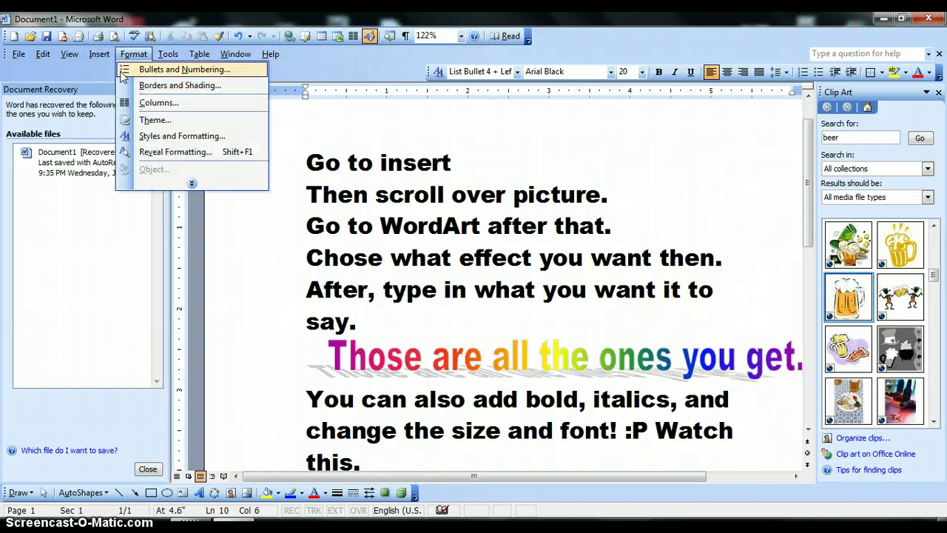
mouse_move(103, 56)
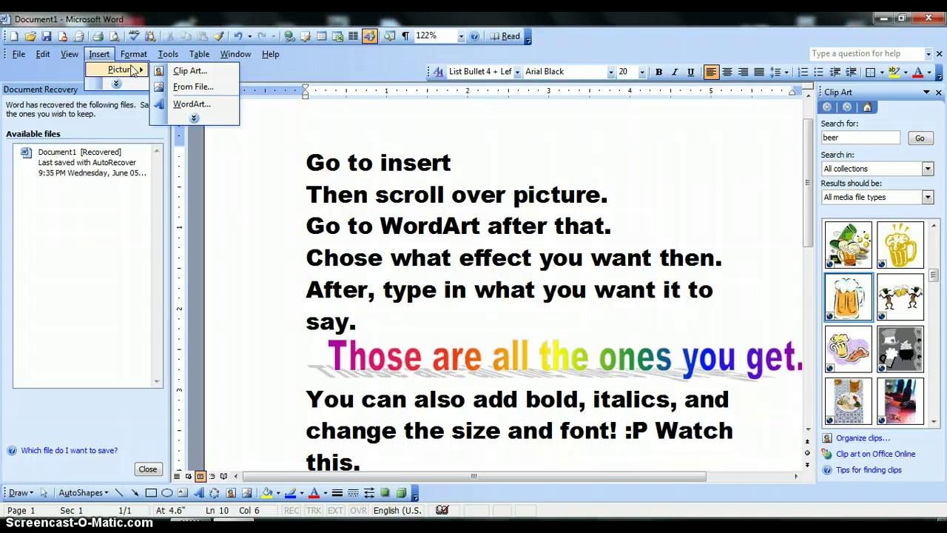
left_click(215, 107)
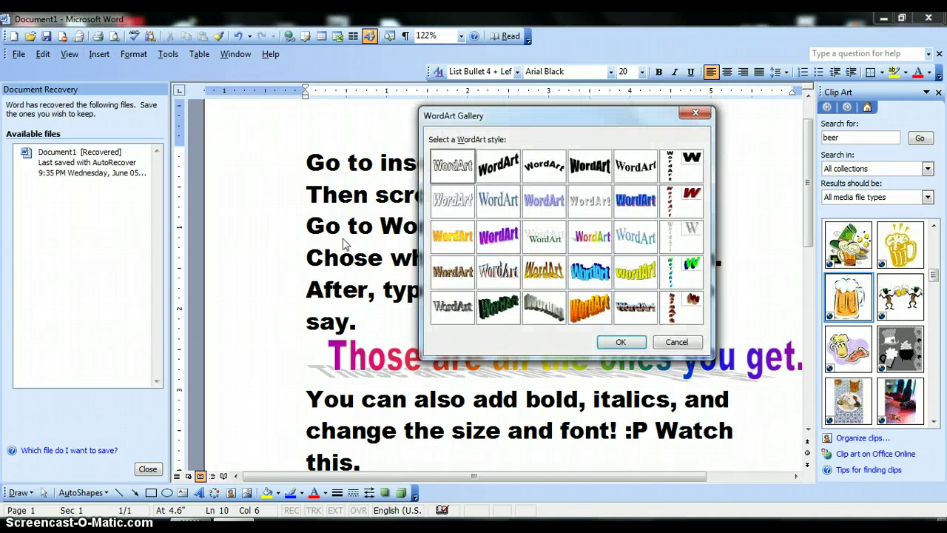
left_click(542, 204)
left_click(621, 342)
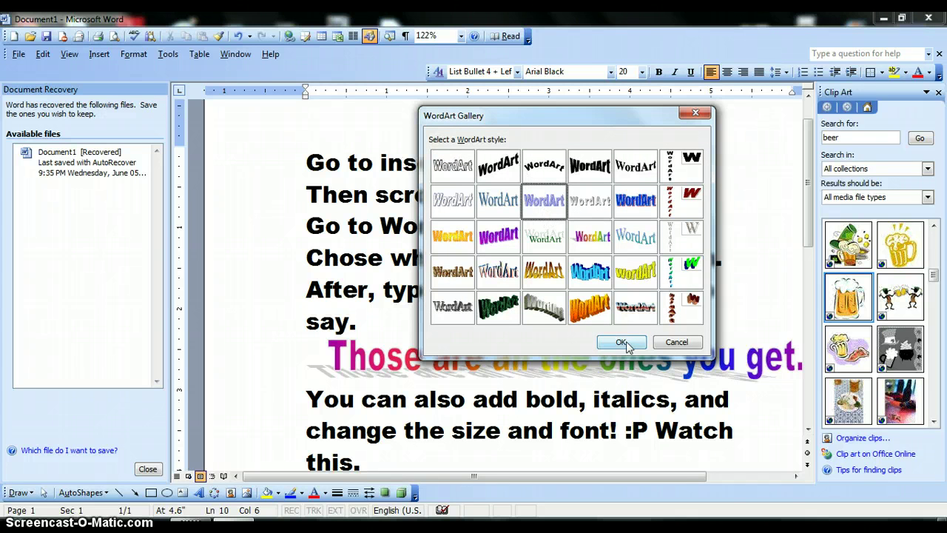
key("Delete")
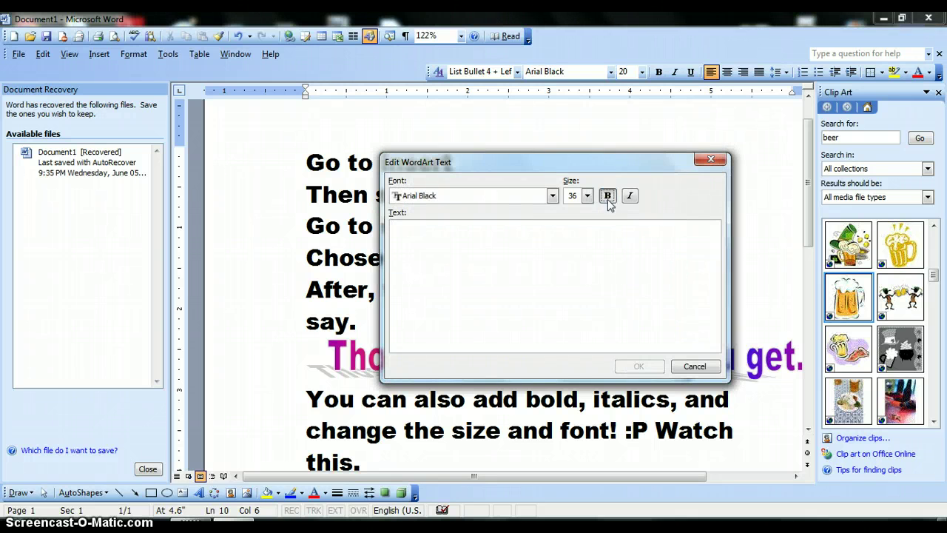
- Set the WordArt text to 24 pt Rockwell Extra Bold and type 'See what I did'
left_click(587, 195)
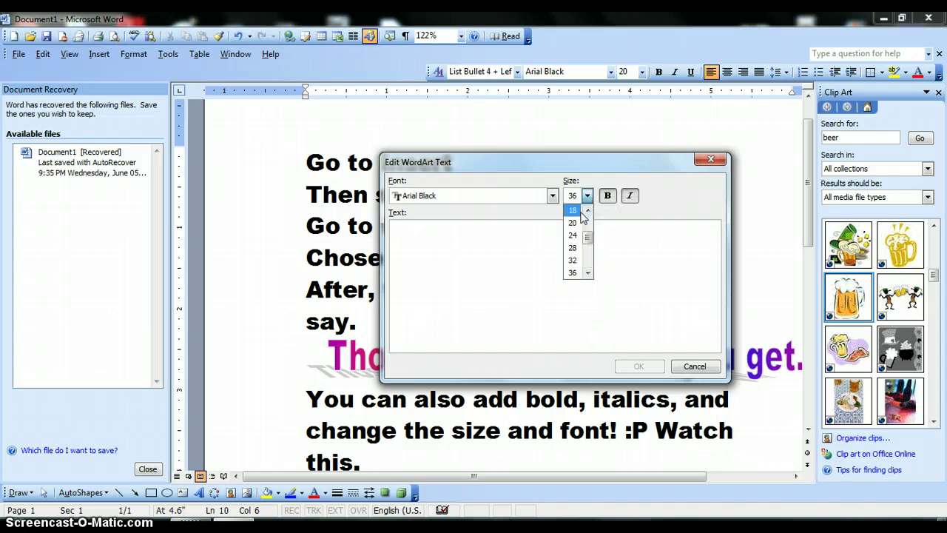
left_click(571, 239)
left_click(552, 195)
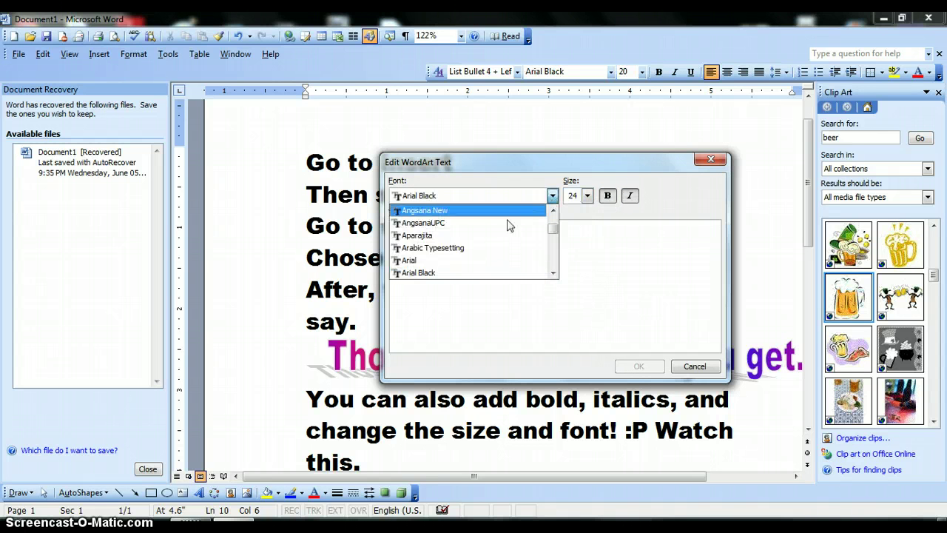
scroll(552, 234, "down", 8)
scroll(552, 234, "down", 1)
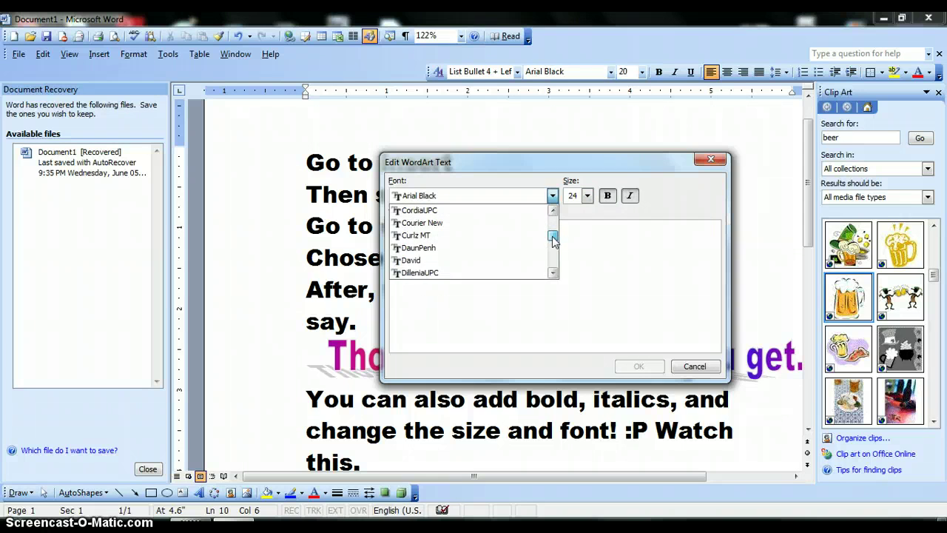
left_click_drag(551, 235, 560, 263)
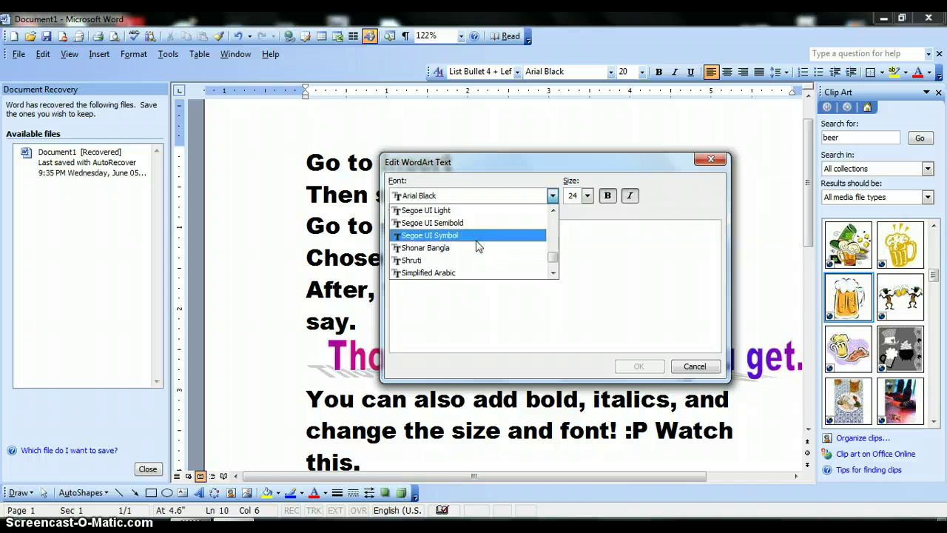
mouse_move(553, 259)
left_mouse_down()
mouse_move(559, 267)
mouse_move(553, 256)
left_mouse_up()
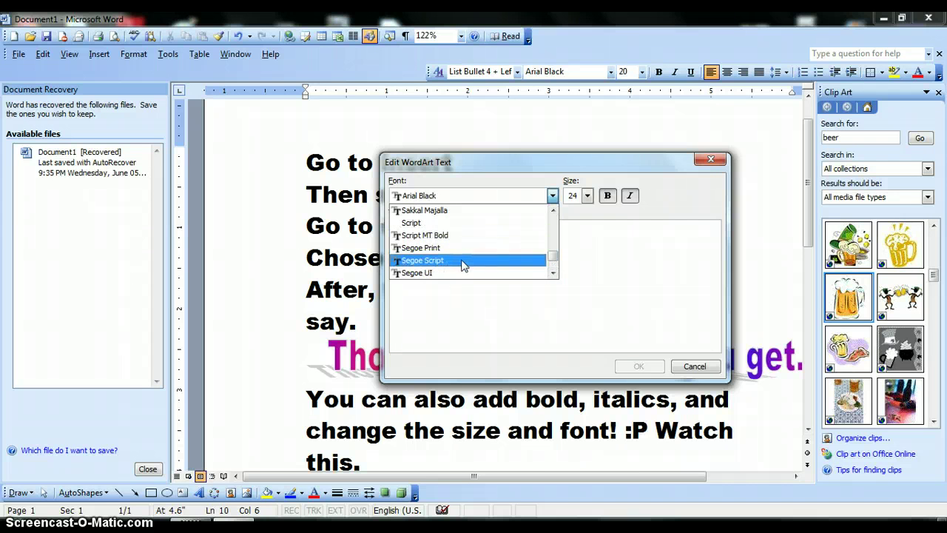
scroll(533, 215, "up", 2)
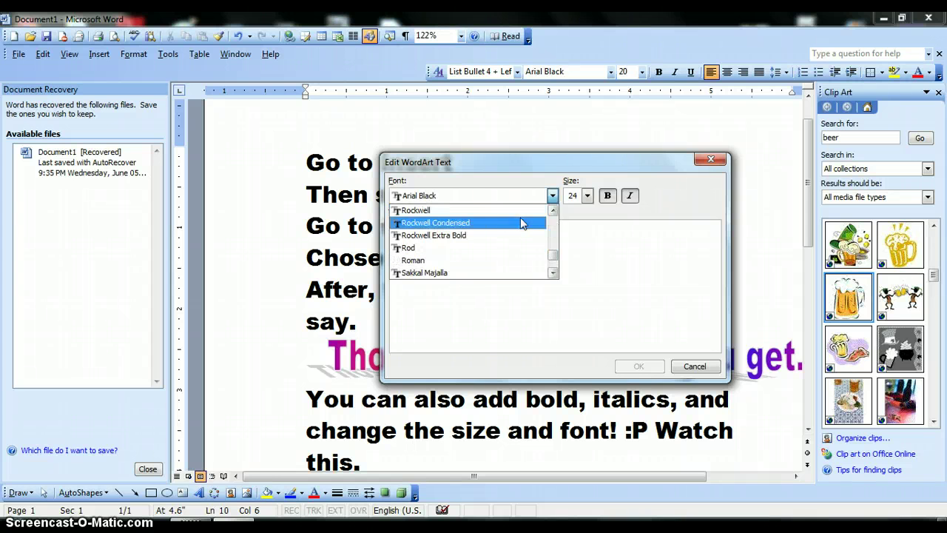
left_click(490, 235)
type("S")
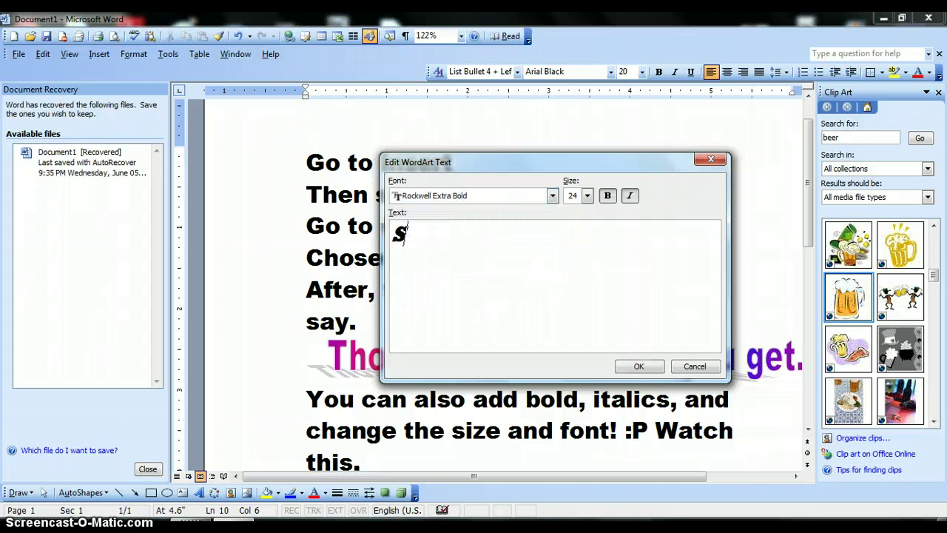
type("ee what I d")
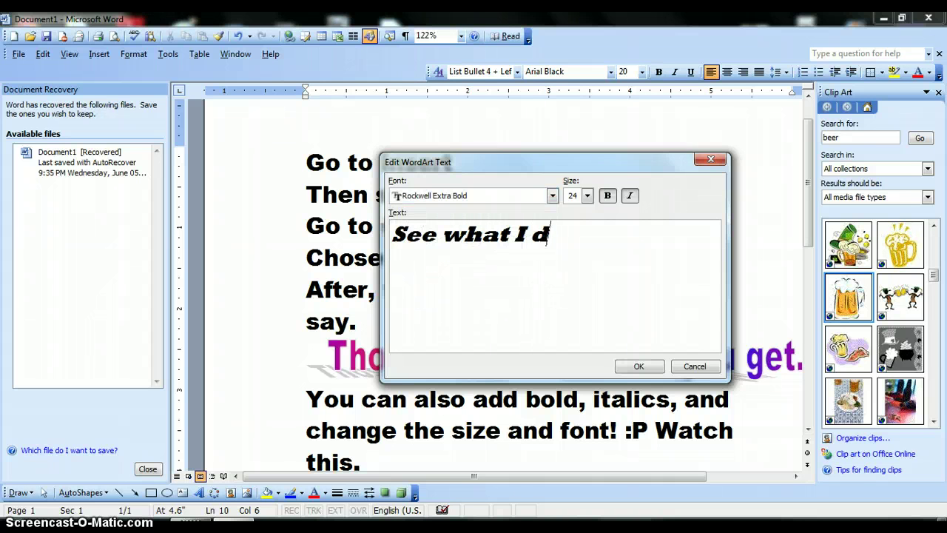
type("id")
key("BackSpace")
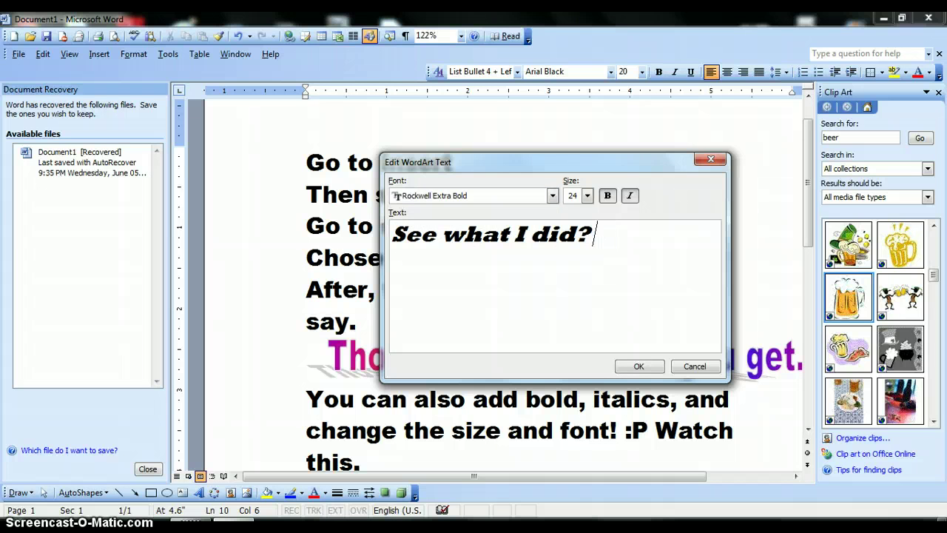
- Finish the WordArt text as 'See what I did? :3' and insert it
type("3")
left_click(654, 372)
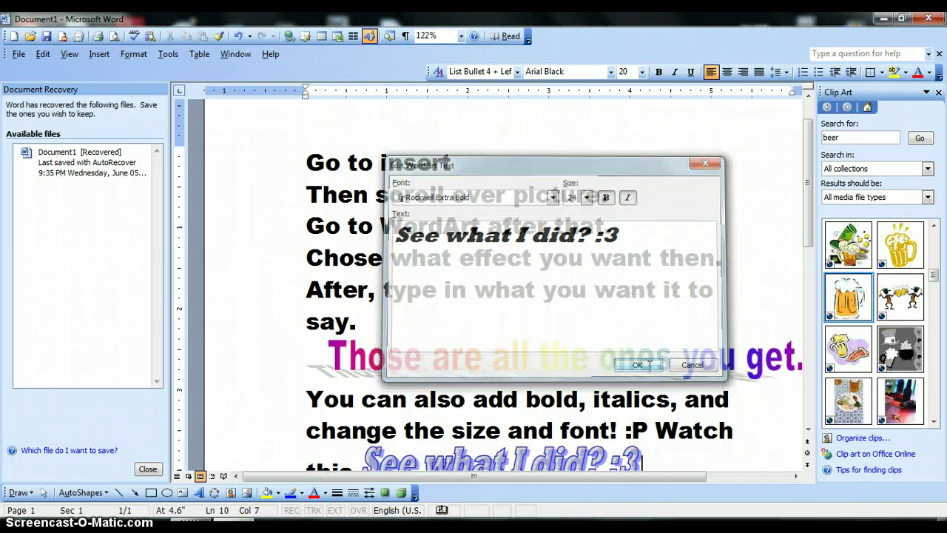
left_click_drag(809, 234, 818, 274)
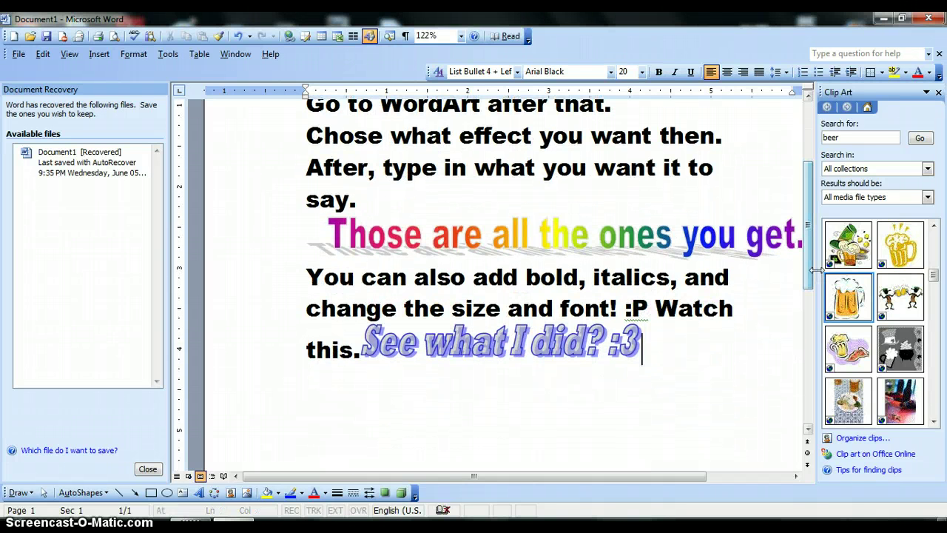
- Type 'YOU CAN WRITE anything! Xd ha ha ha' on the line below and start a new line
left_click(691, 392)
type("YOU CAN W")
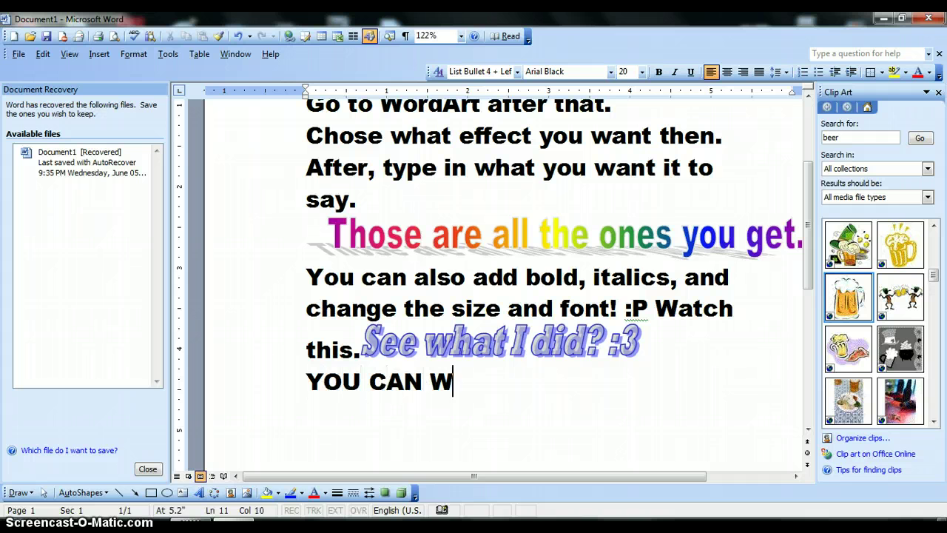
type("RITE anything! ")
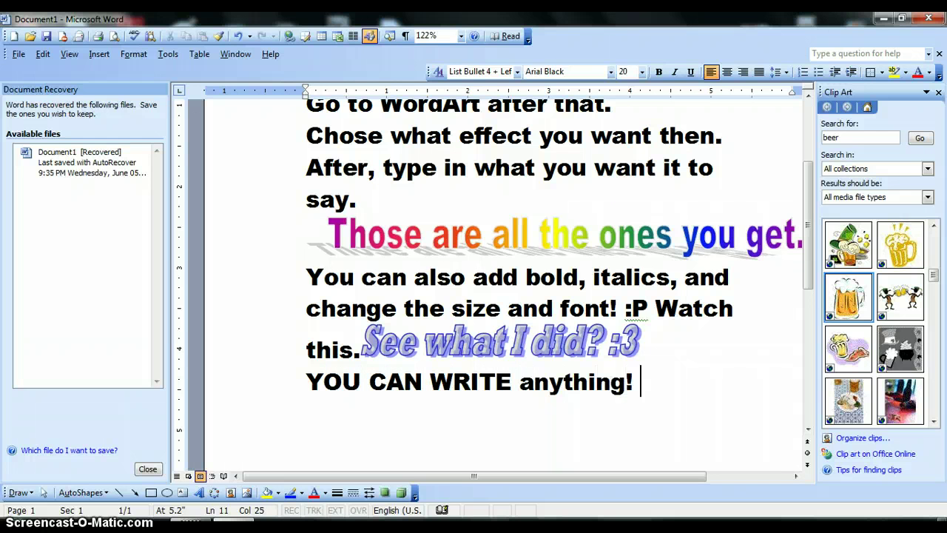
type("Xd ha ha ha")
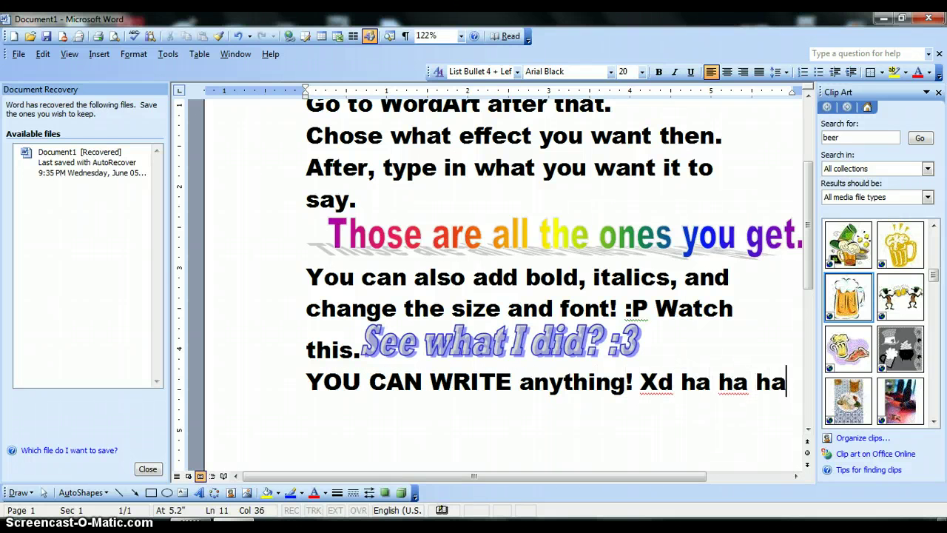
key("Return")
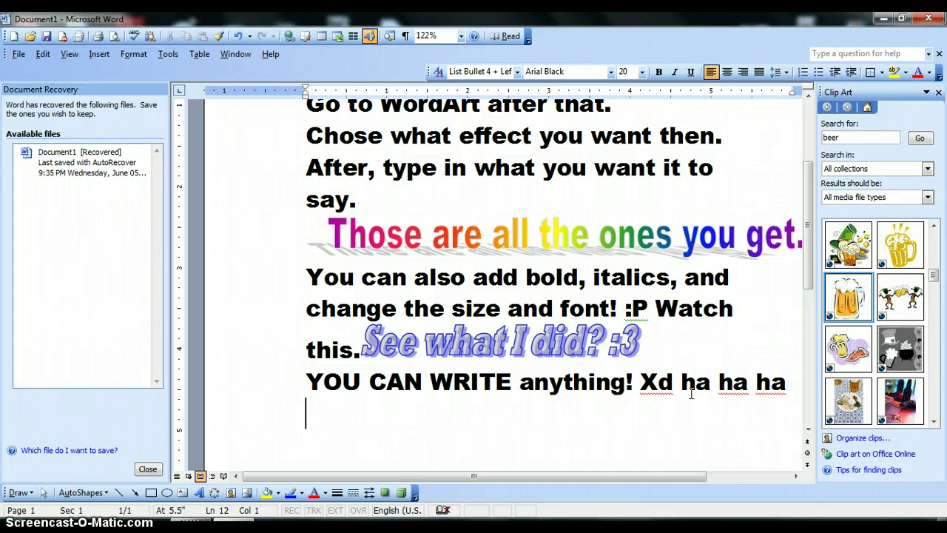
- Type a dashed divider, 'Lets go over to color.' and 'Not for WordArt, just for your typing…stuff..'
type("-------------- ")
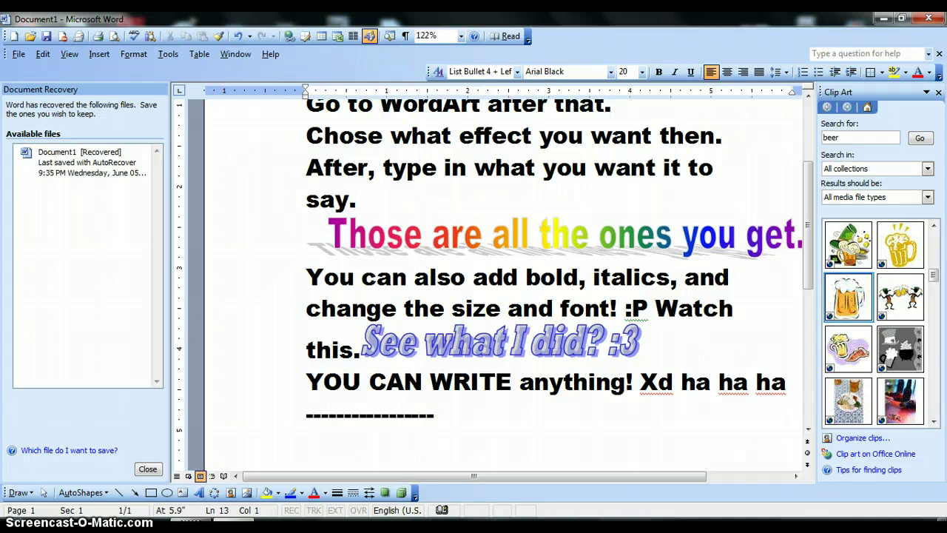
type("Lets go over to")
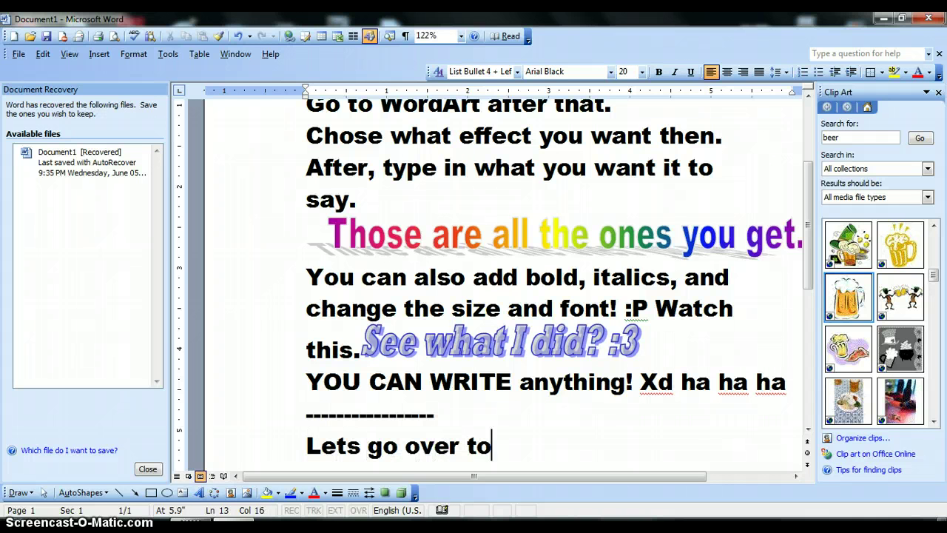
type(" colour.")
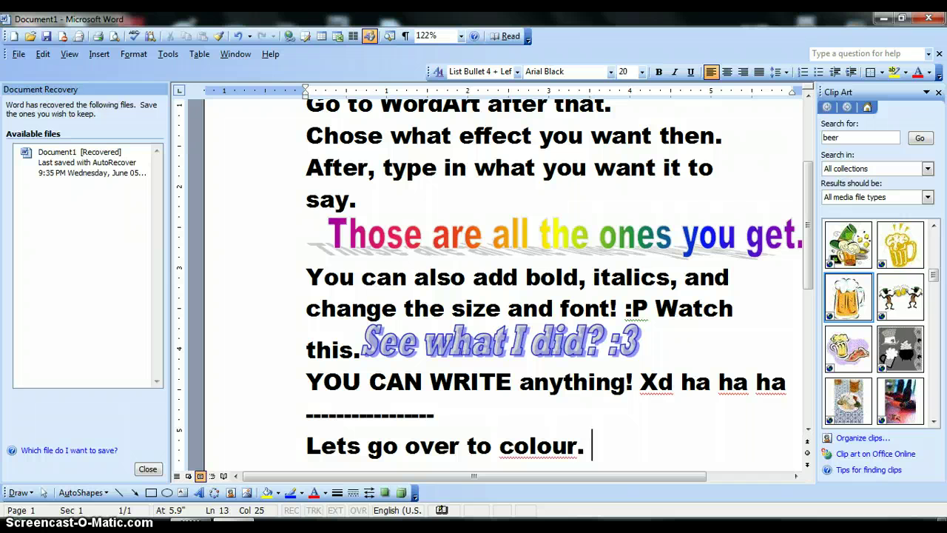
key("BackSpace")
key("BackSpace")
key("BackSpace")
key("BackSpace")
type("r")
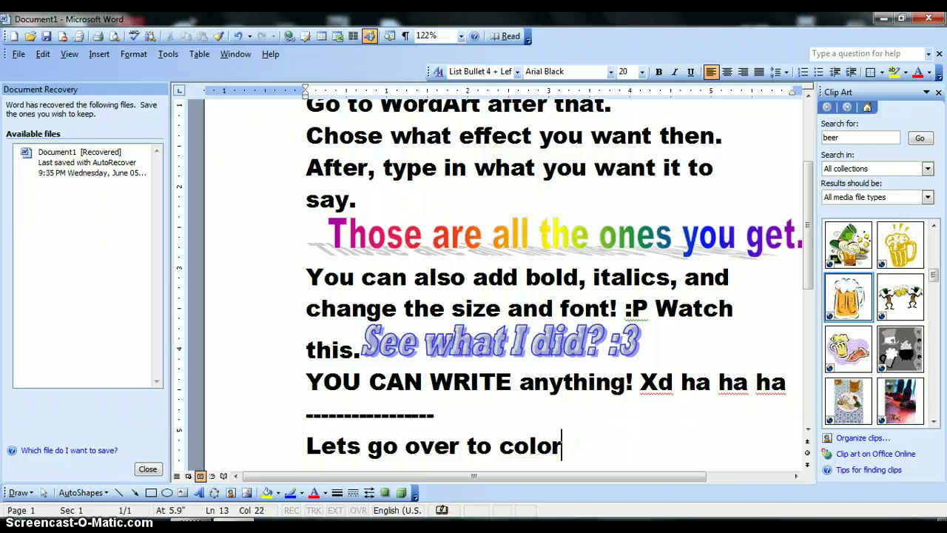
type(". n")
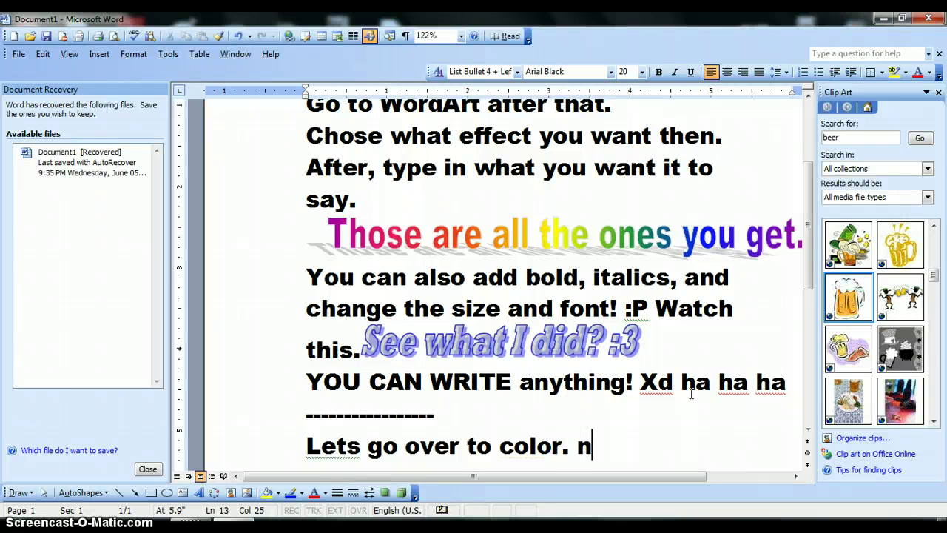
key("BackSpace")
type("Not for W")
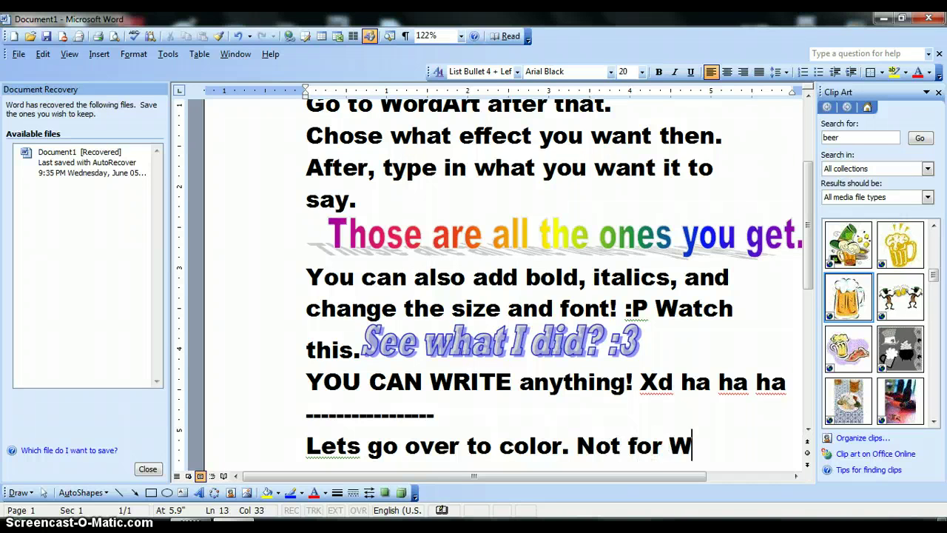
type("ordArt, ")
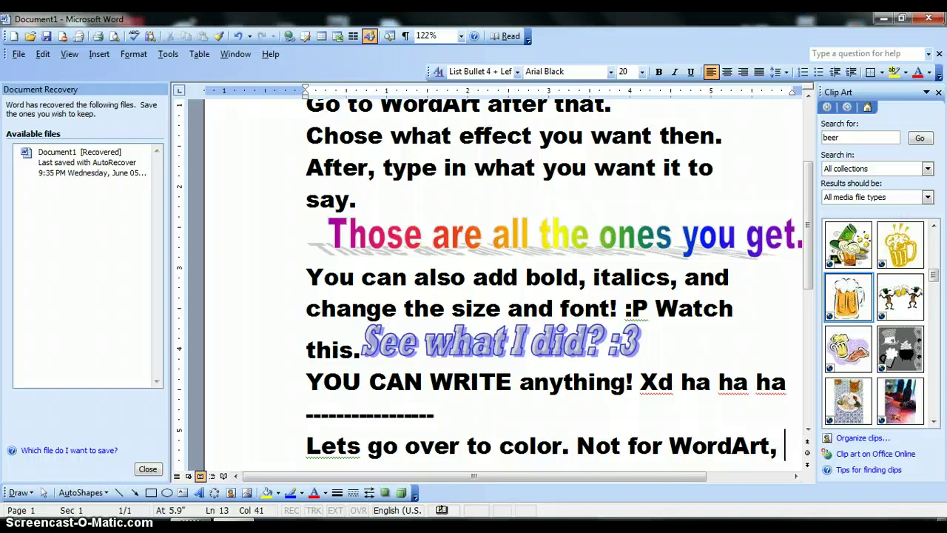
type("just for yo")
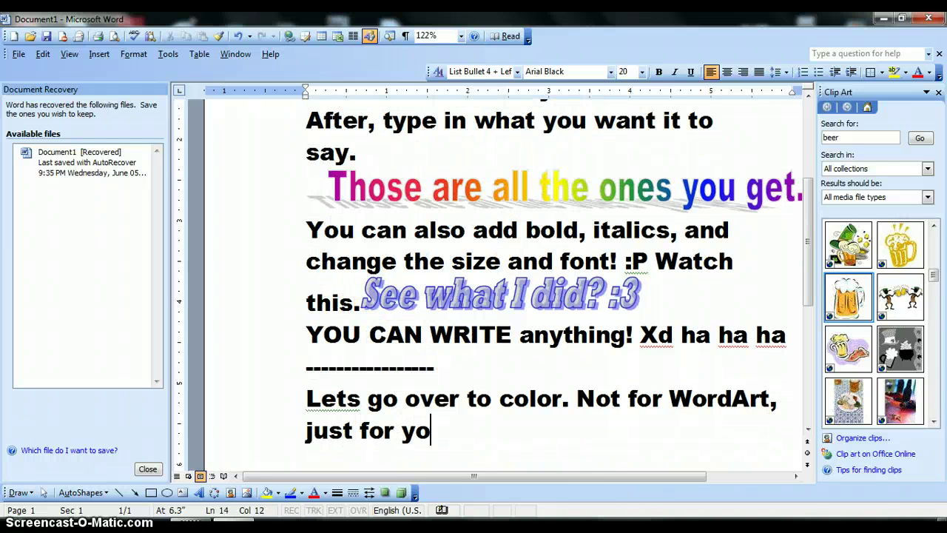
type("ur typing. ")
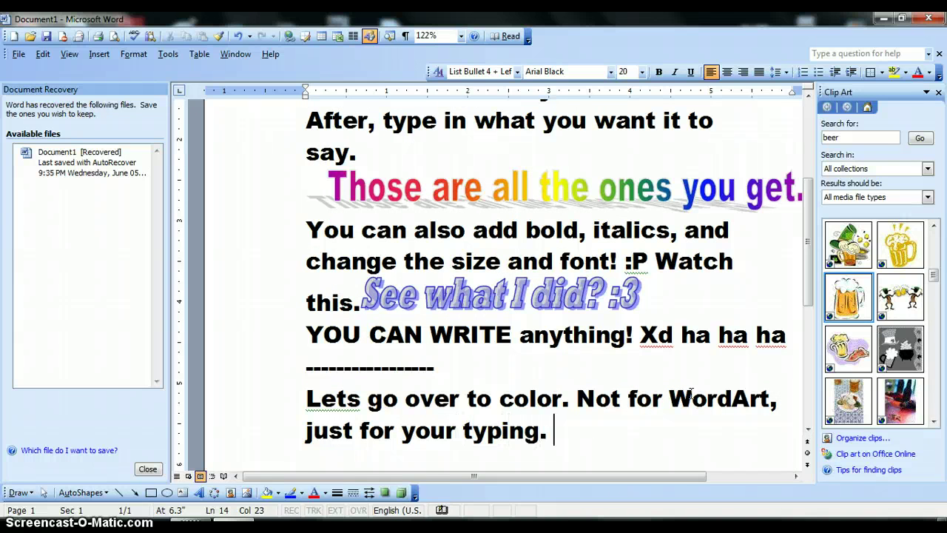
type("I know.. loads o")
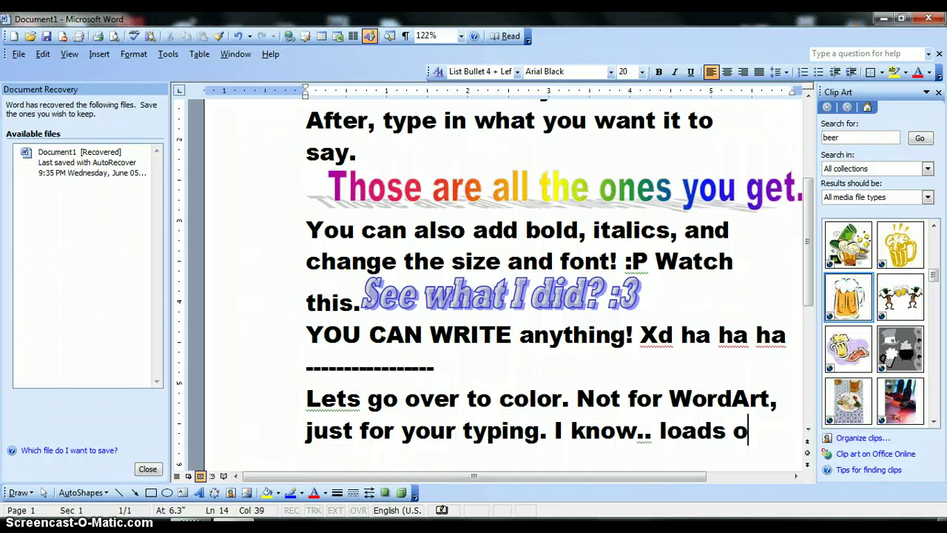
type("f people know this s")
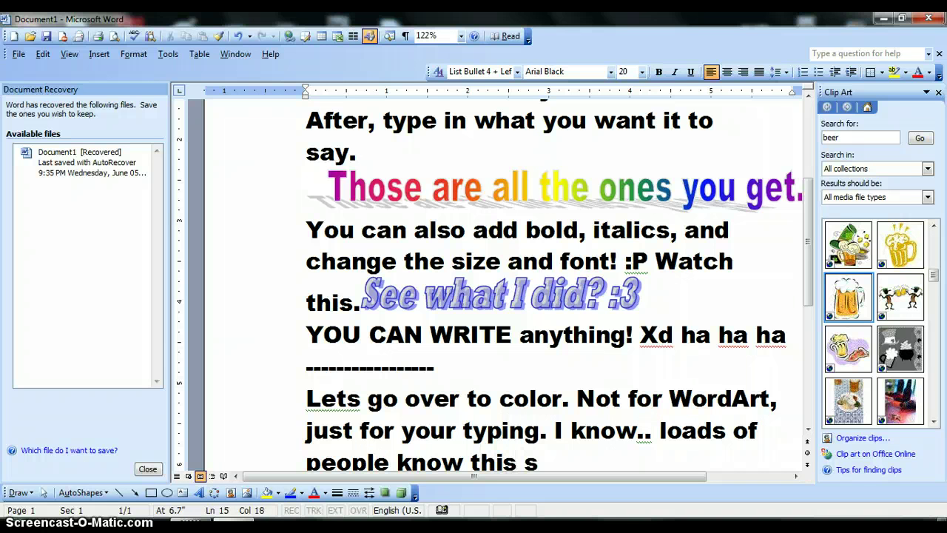
key("BackSpace")
key("BackSpace")
type("tuff..")
- Add a new line 'But just reminding y'all. Go up here' and open the Font Color choices
key("Return")
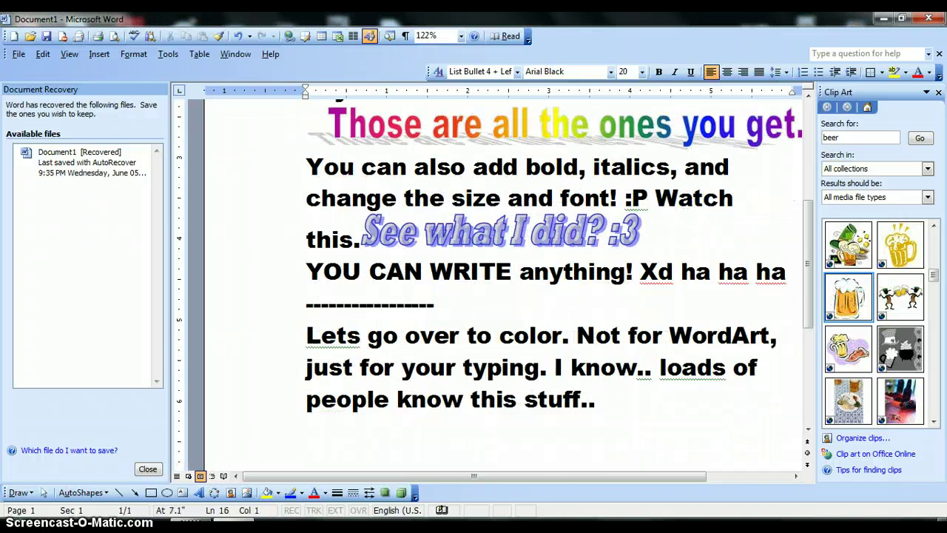
type("But just")
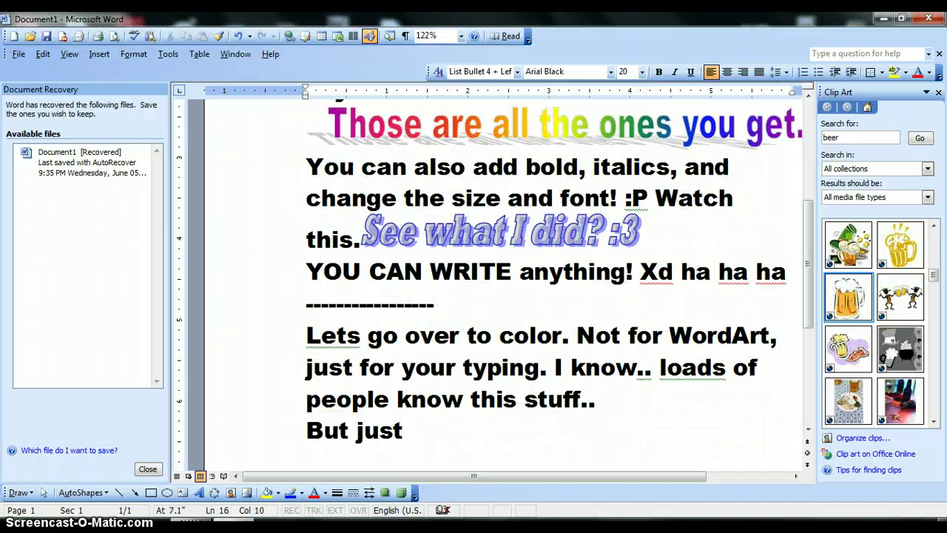
type("reminding y")
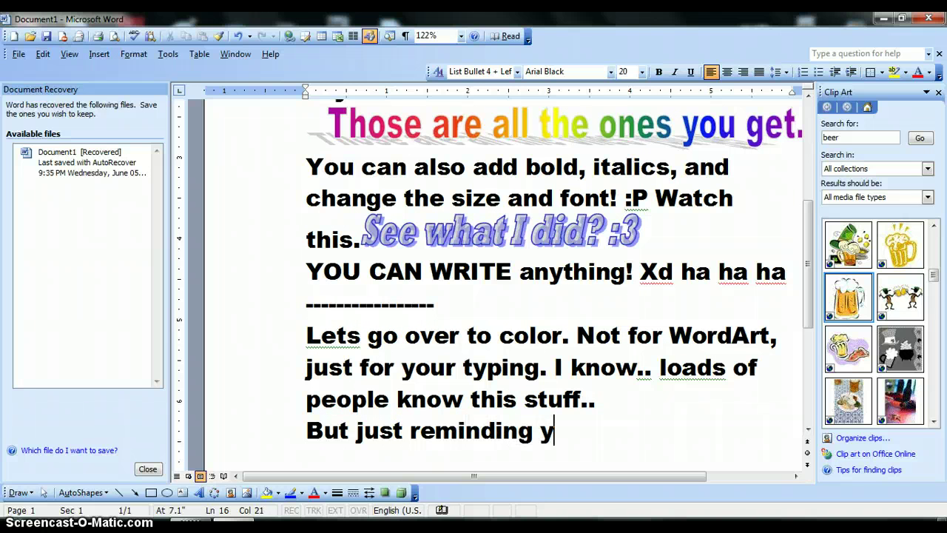
type("'all.")
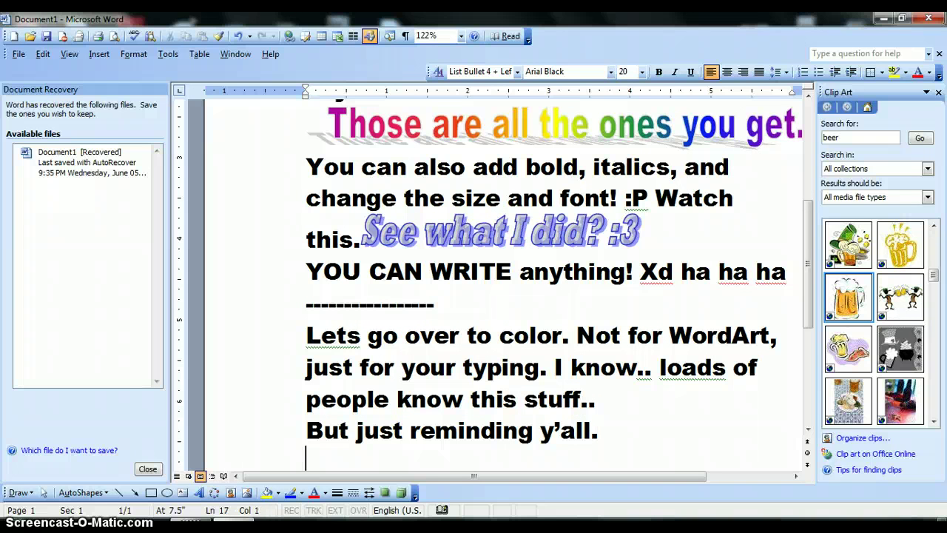
type("o up")
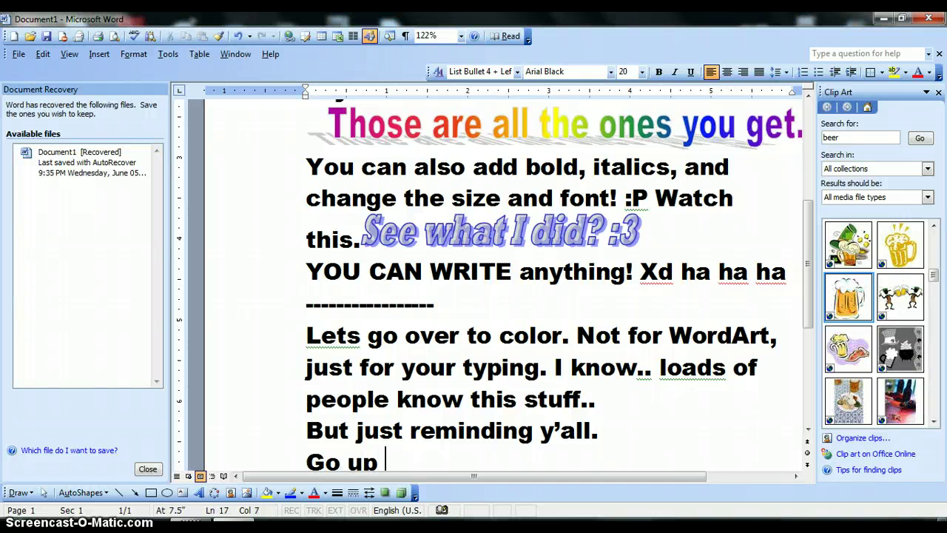
type(" here")
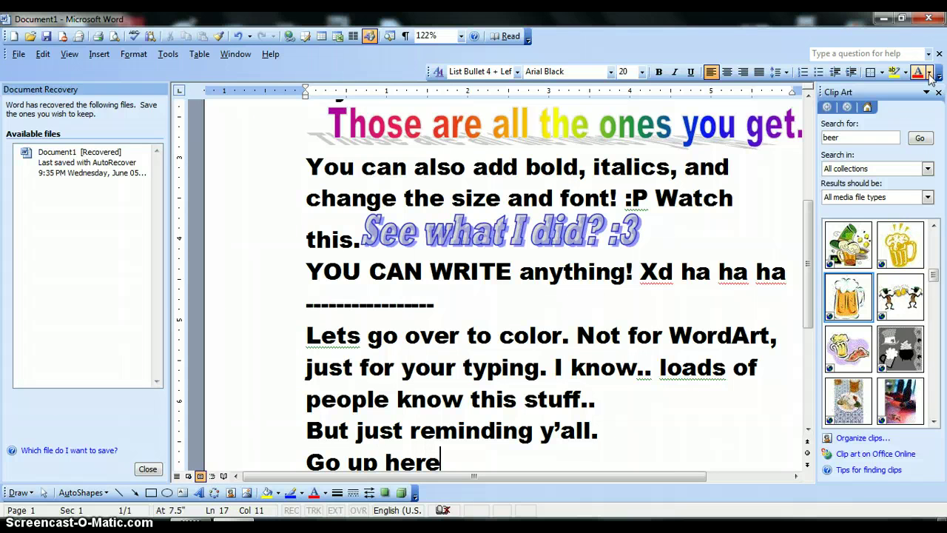
left_click(929, 72)
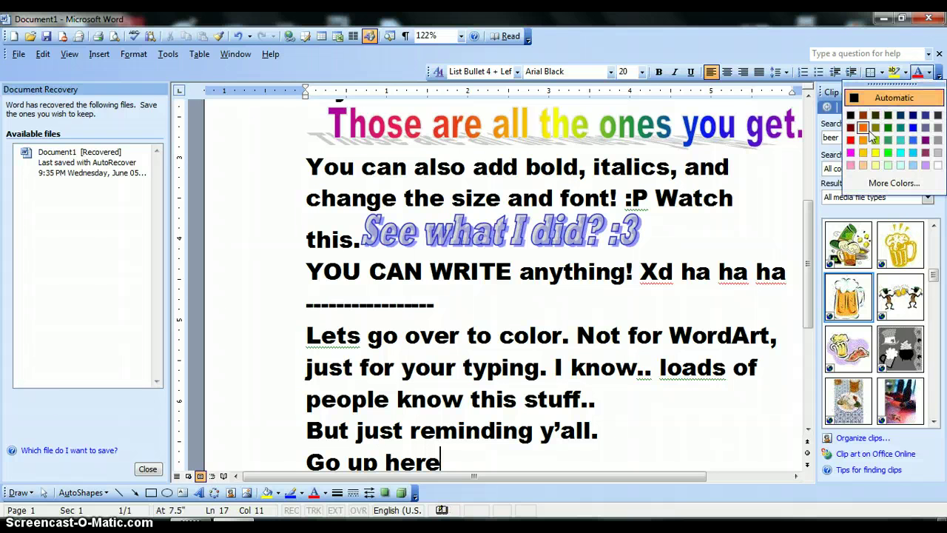
- Switch the typing colour to pink and type 'NOW CHOSE!' on its own line
left_click(850, 152)
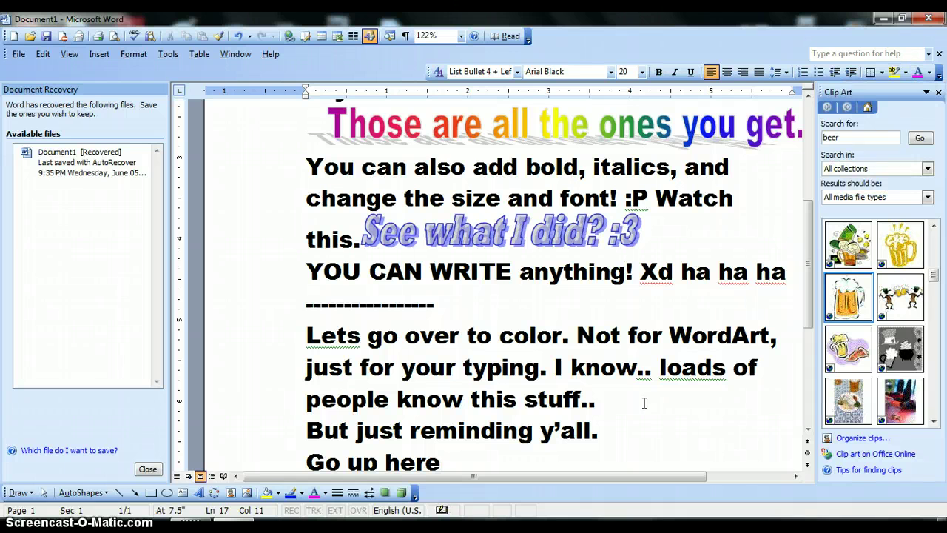
type("NOW CH")
type("OSE!")
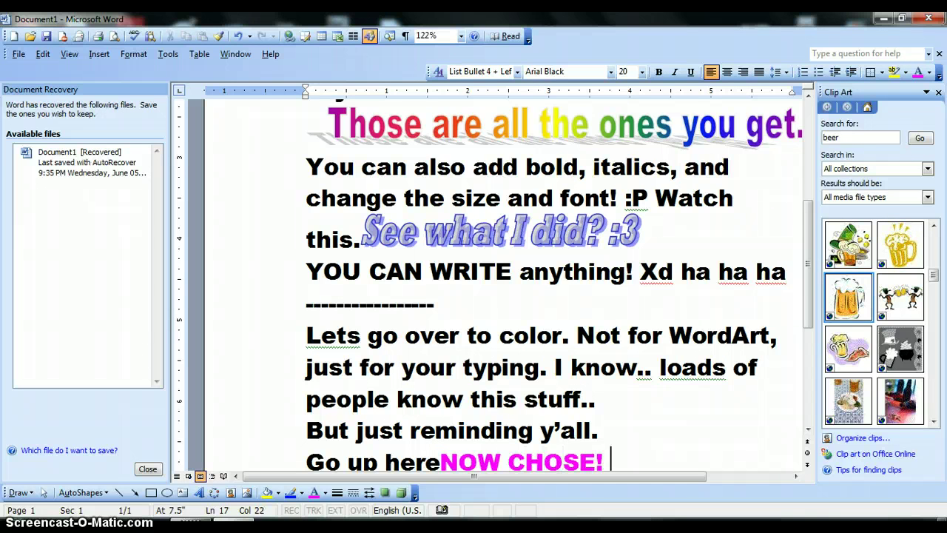
key("Return")
- Type 'XD lol :P Also, Lets go up to.. ClipArt! :P lol', then 'Want U back -.-' on a new line
type("Xd LO")
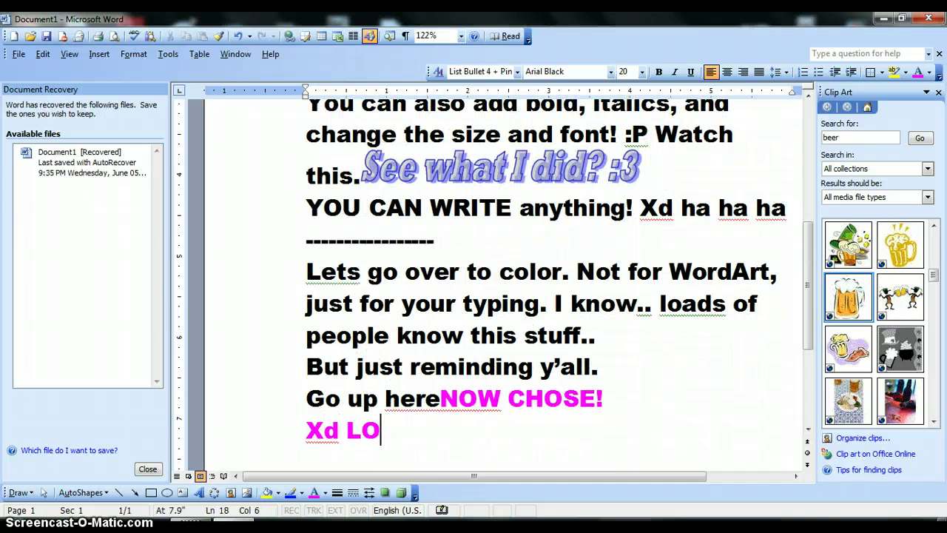
type("L")
key("BackSpace")
key("BackSpace")
key("BackSpace")
key("BackSpace")
key("BackSpace")
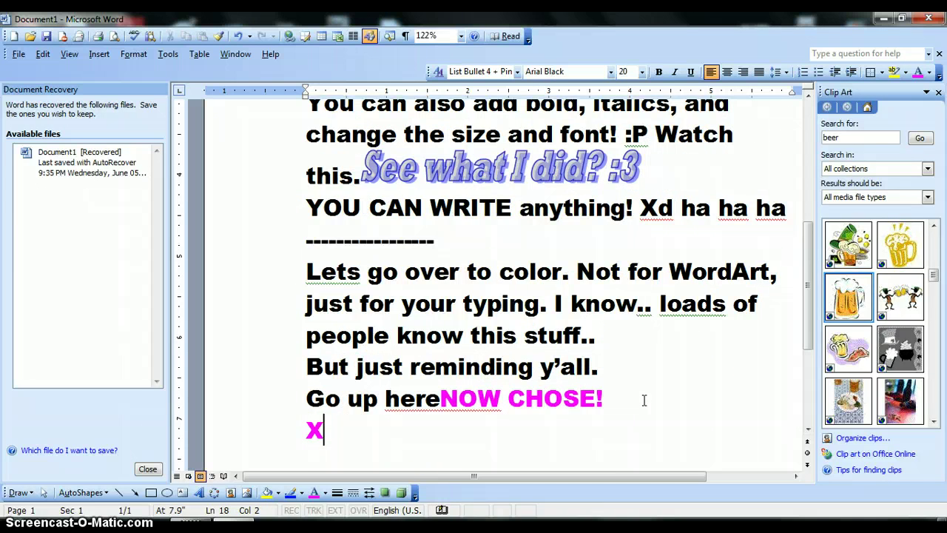
type("D lol:P")
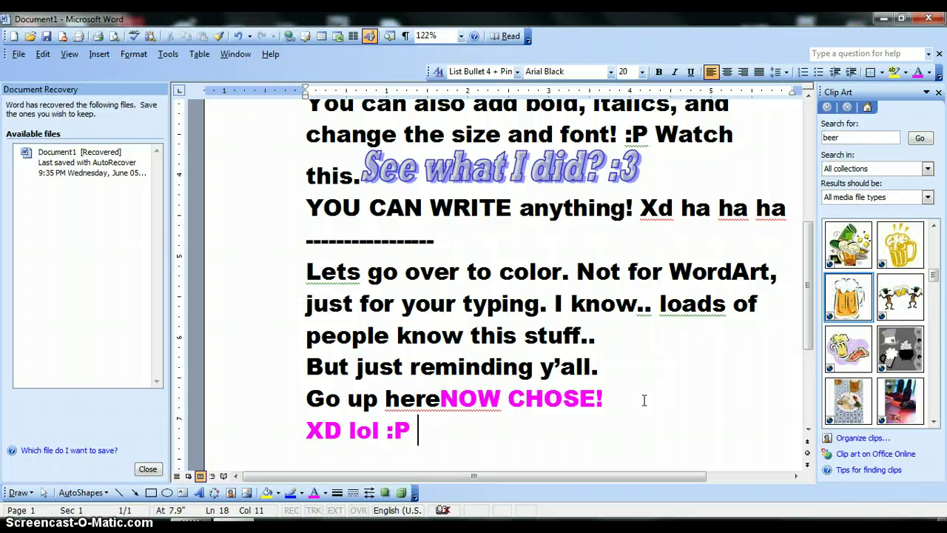
type("Also, ")
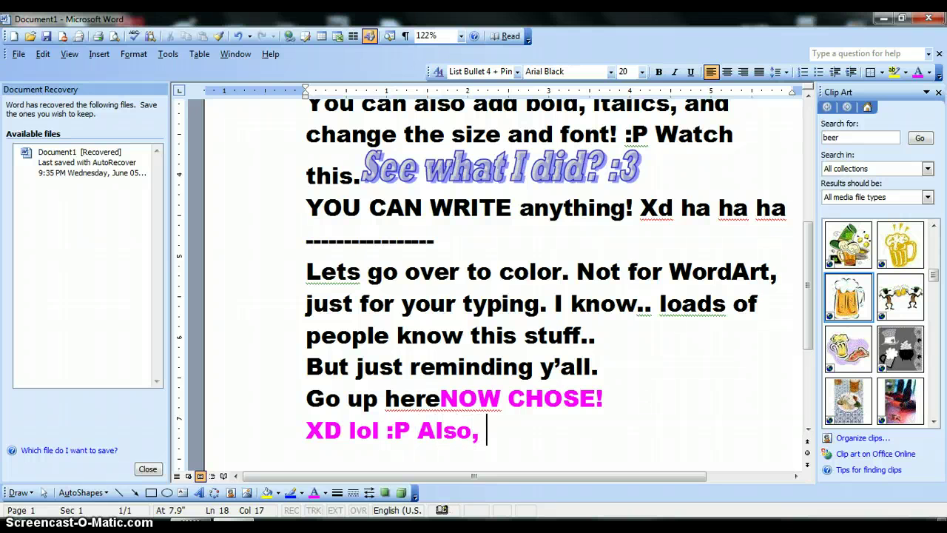
type("Let")
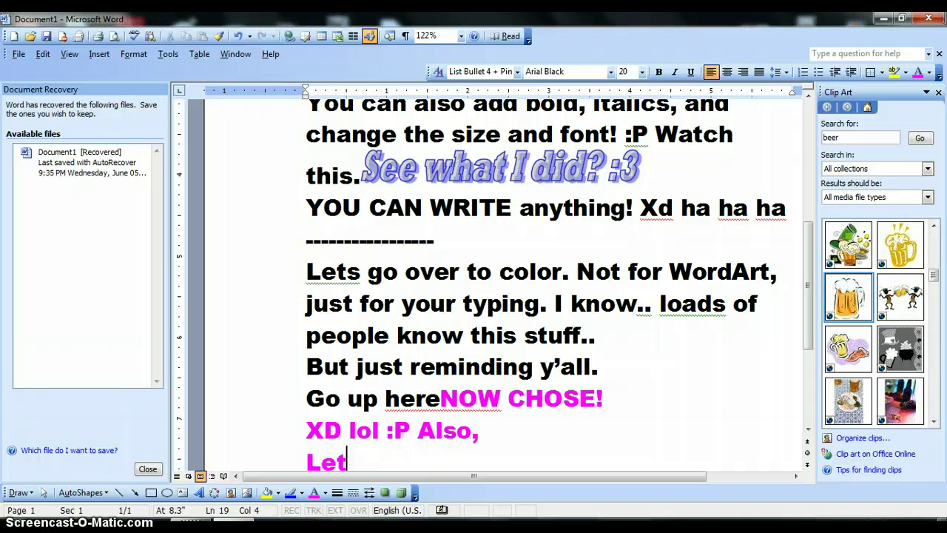
type("s go up to..")
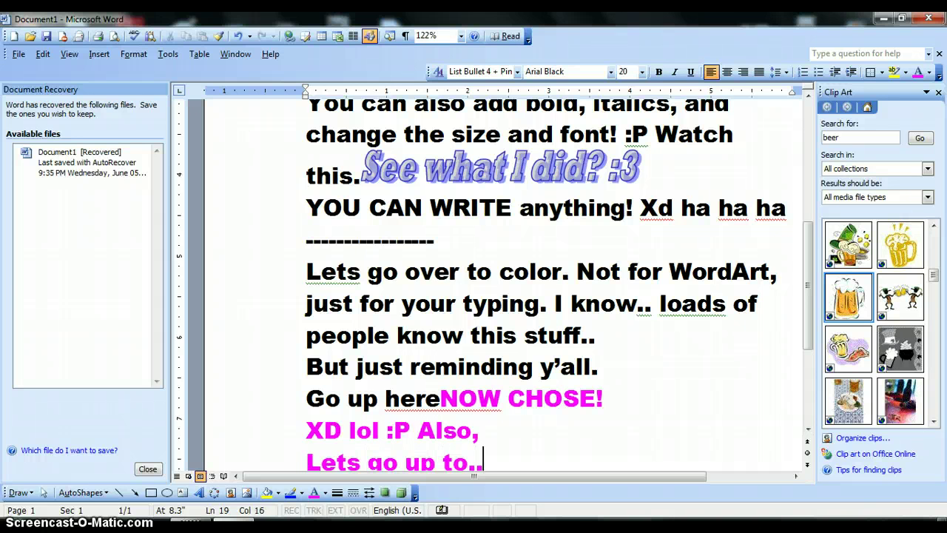
type(" CL")
type("lip")
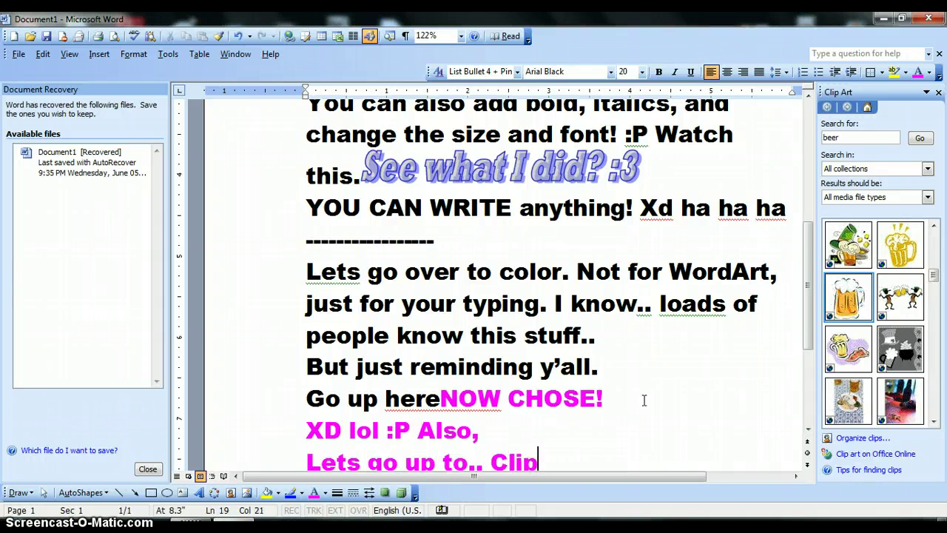
type("Art!")
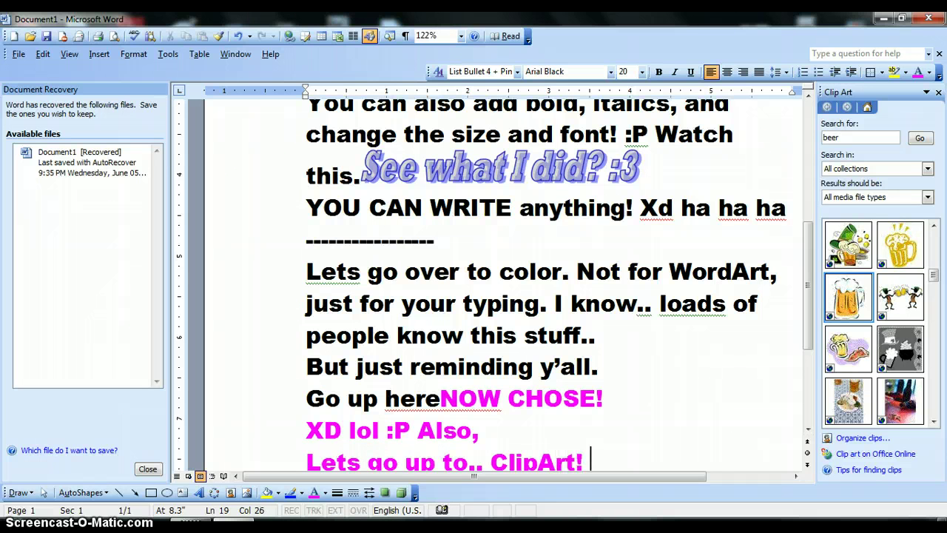
type(":P lol")
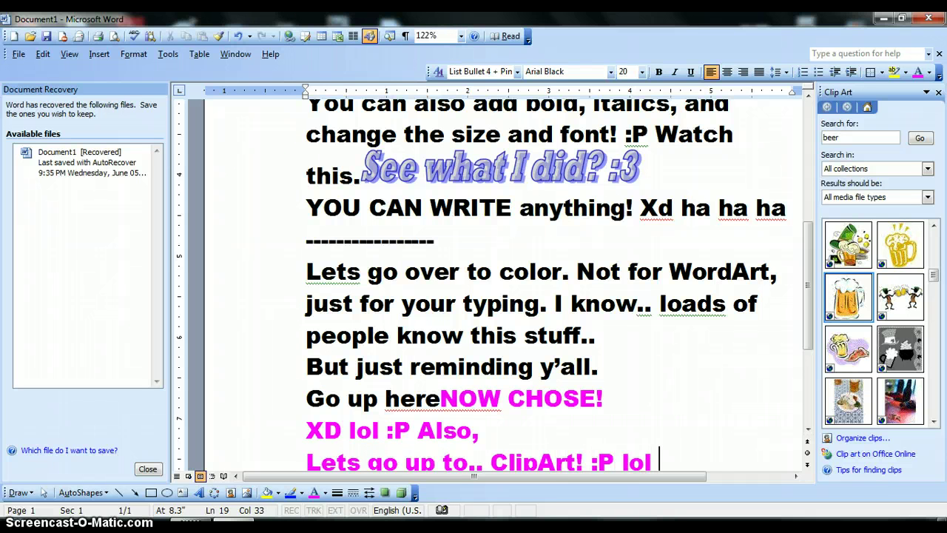
key("Return")
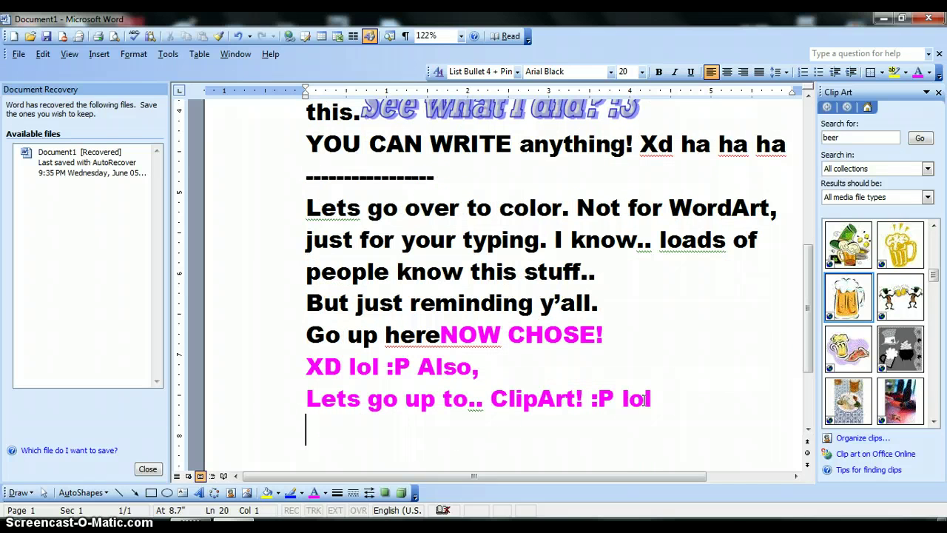
type("Want U ")
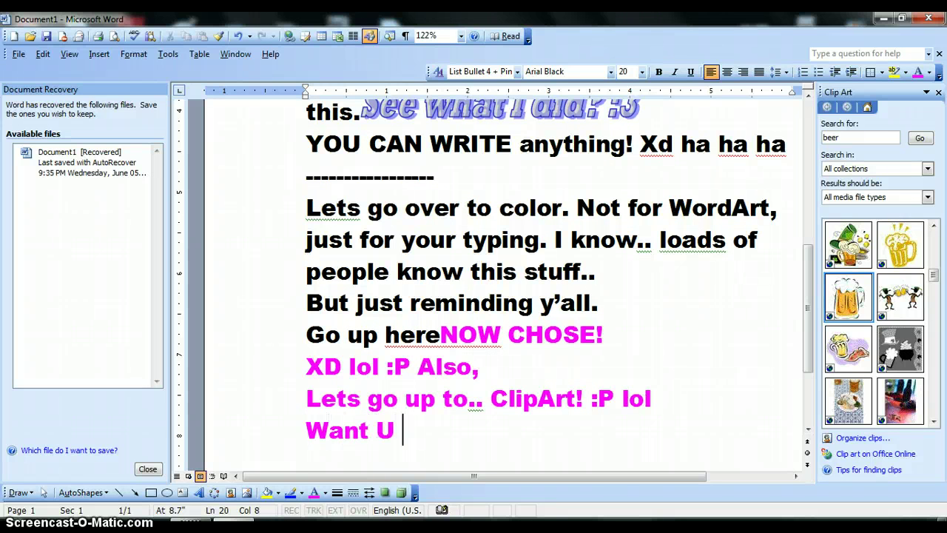
type("back -.-")
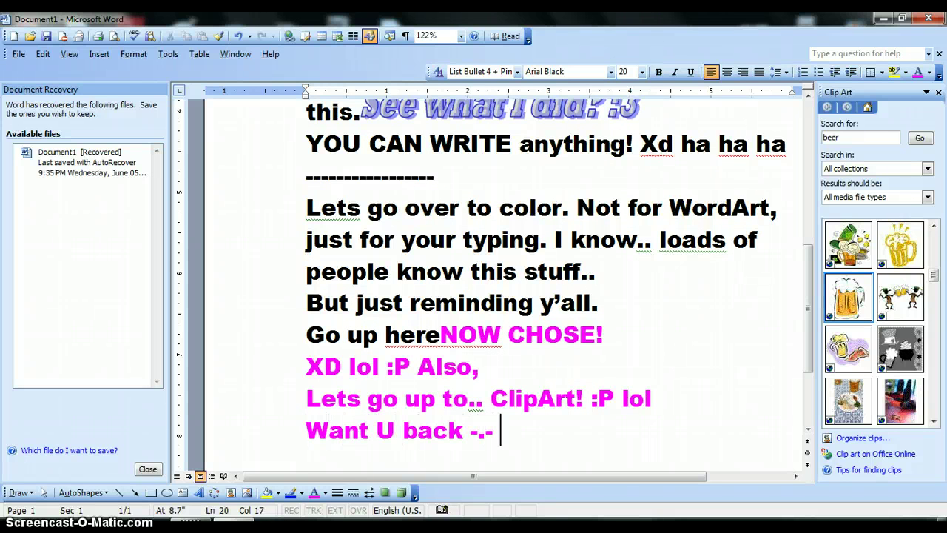
- Insert the beer-mug clip art and type 'go up to INSERT. Then to PICTURE.'
left_click(847, 315)
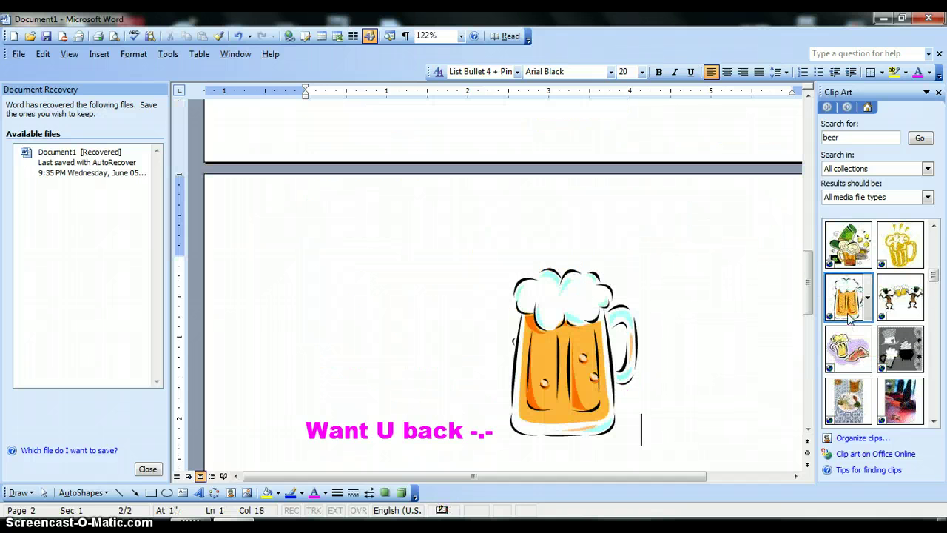
type(" go")
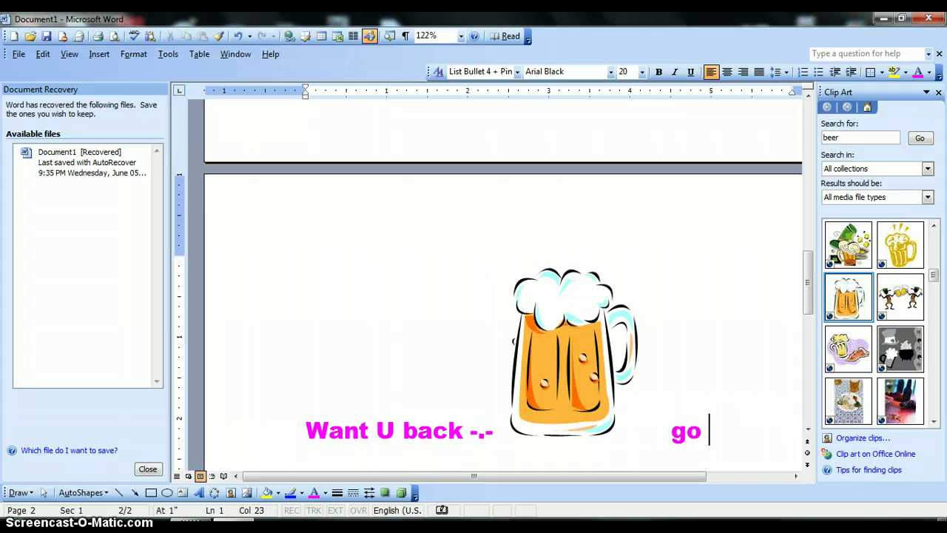
type(" up to IN")
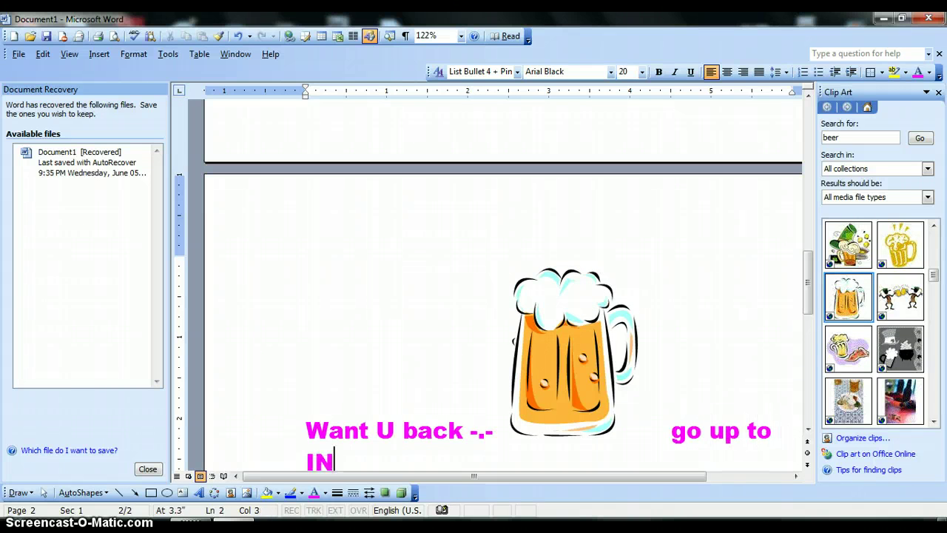
type("SERT.")
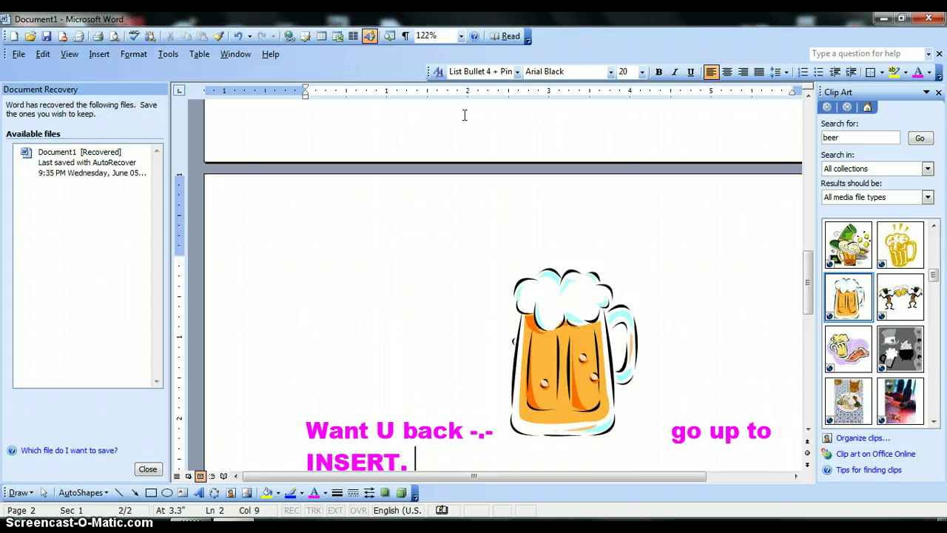
left_click(108, 59)
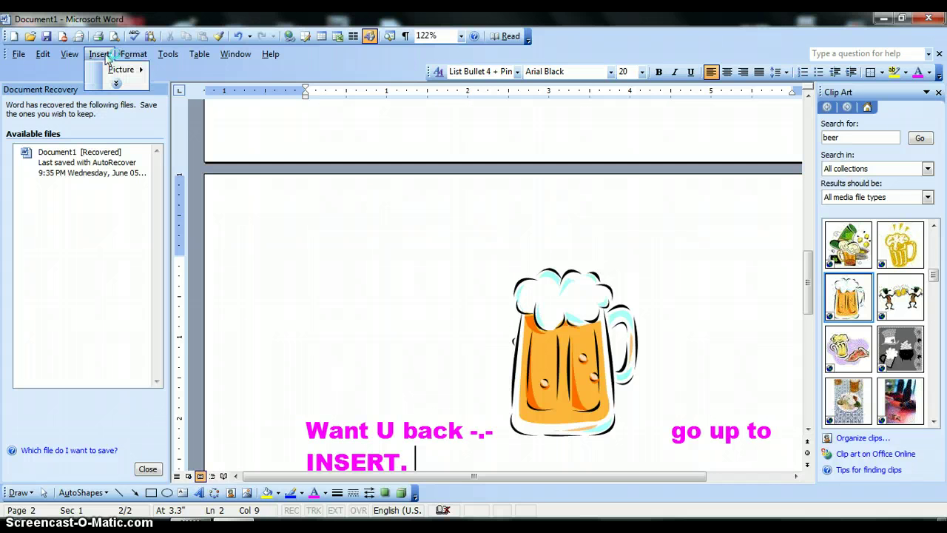
key("t")
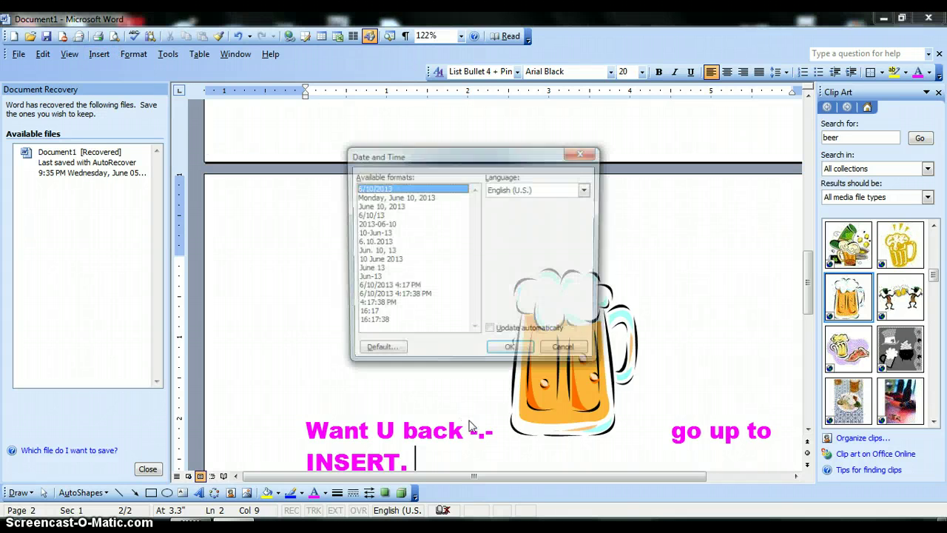
left_click(582, 153)
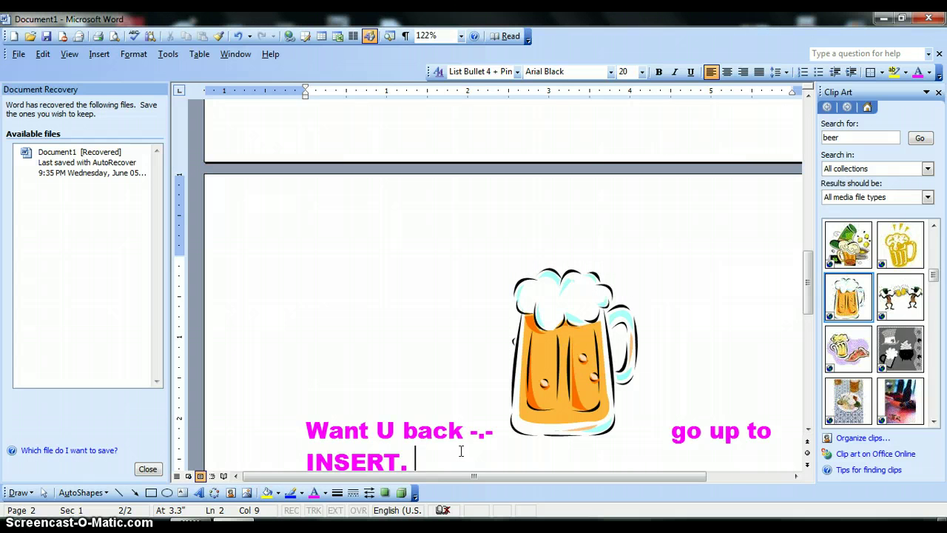
type("Then to PI")
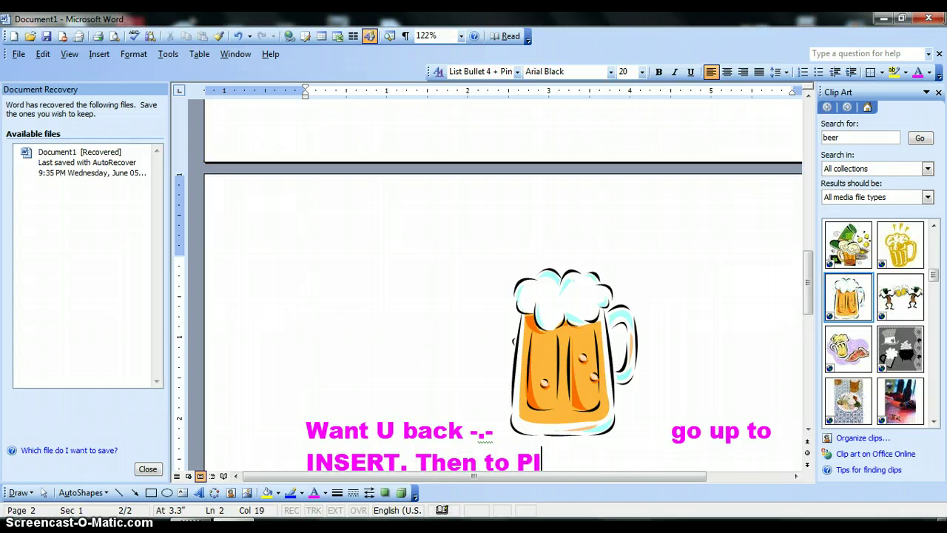
type("CTURE.")
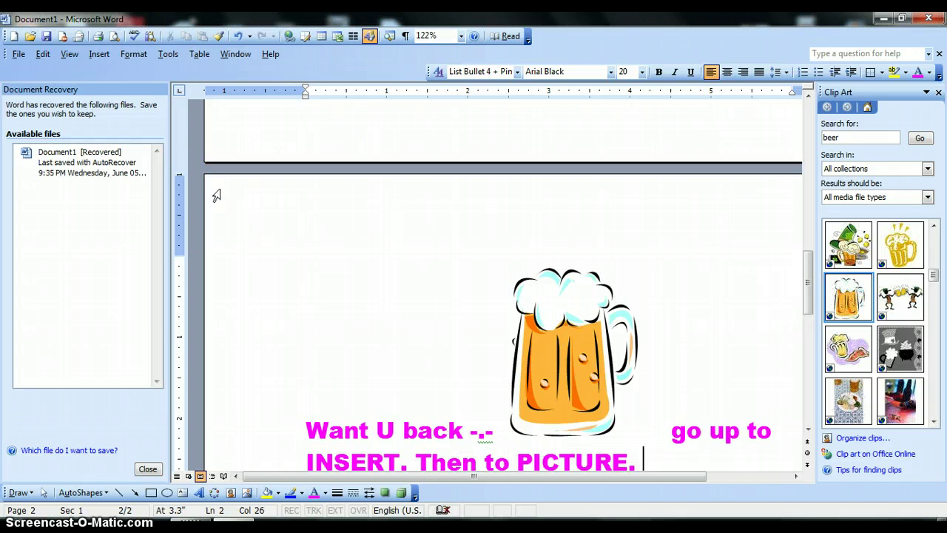
- Show the Insert > Picture submenu, then close it and return to the text
left_click(108, 59)
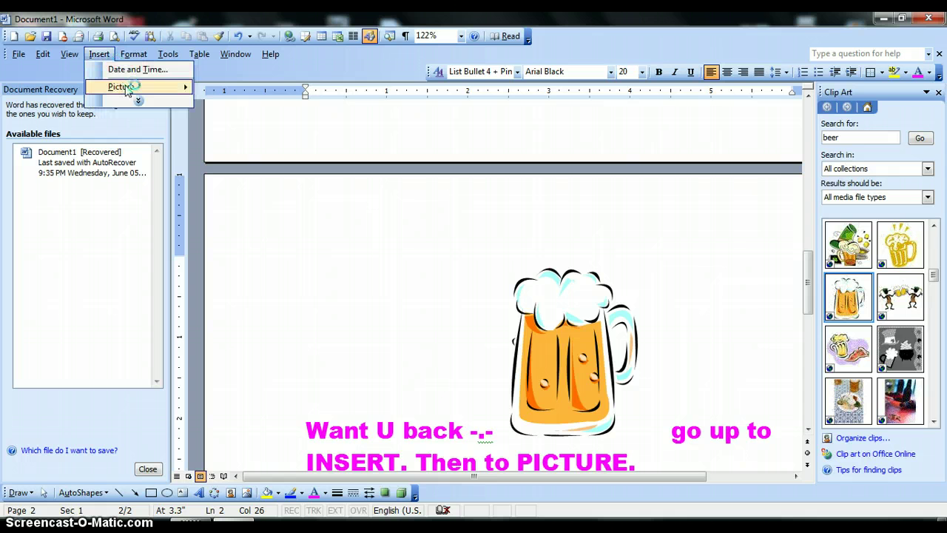
mouse_move(137, 87)
left_click(650, 465)
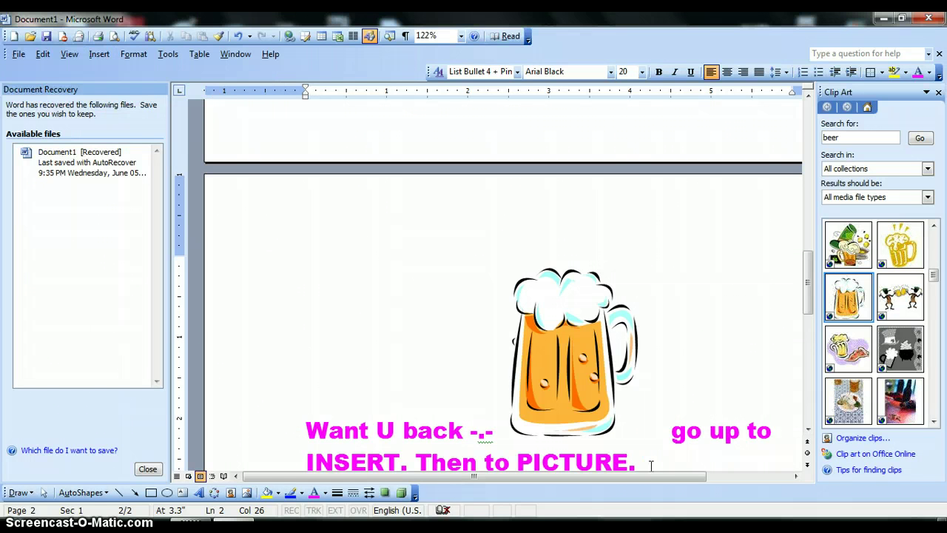
- Type the lines on going to ClipArt, entering a search and seeing clipart come up
type("After, go to")
key("Return")
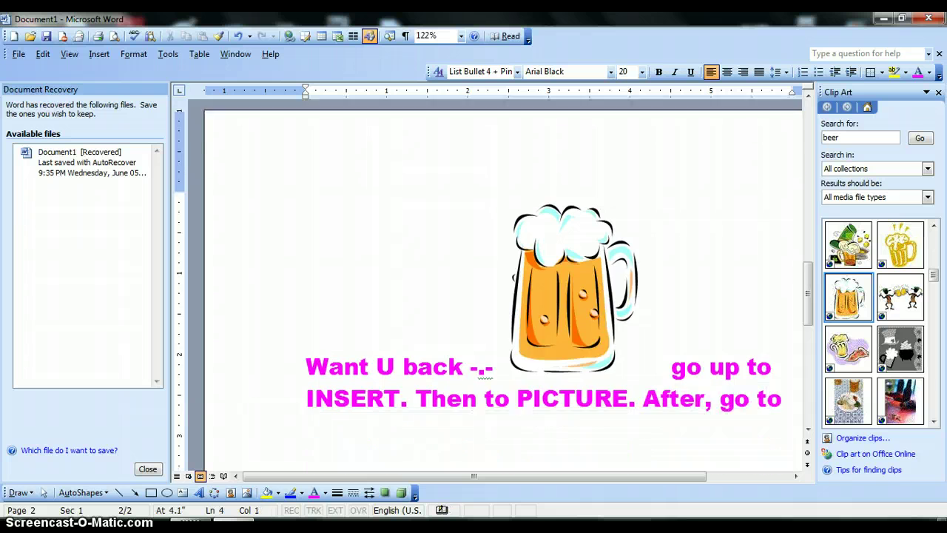
key("Return")
left_click(393, 363)
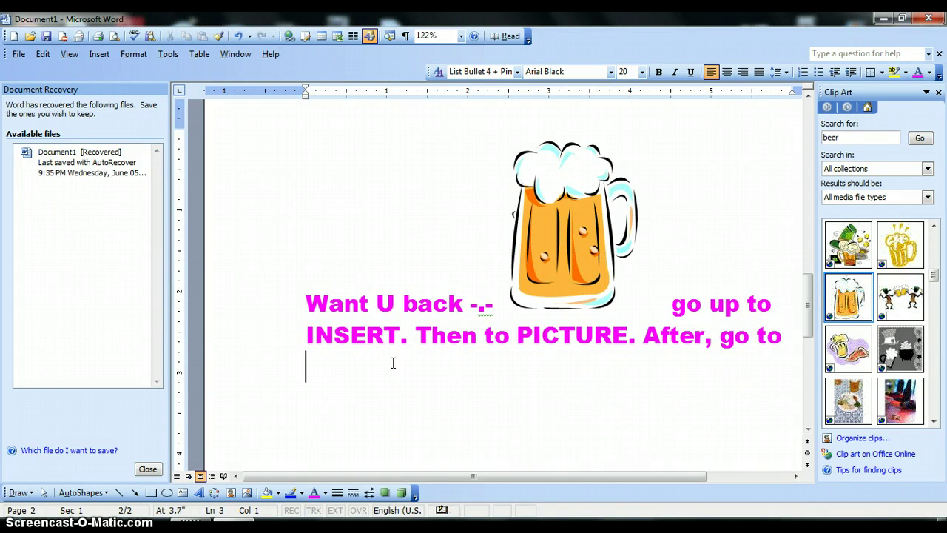
type("CliP")
key("BackSpace")
type("p")
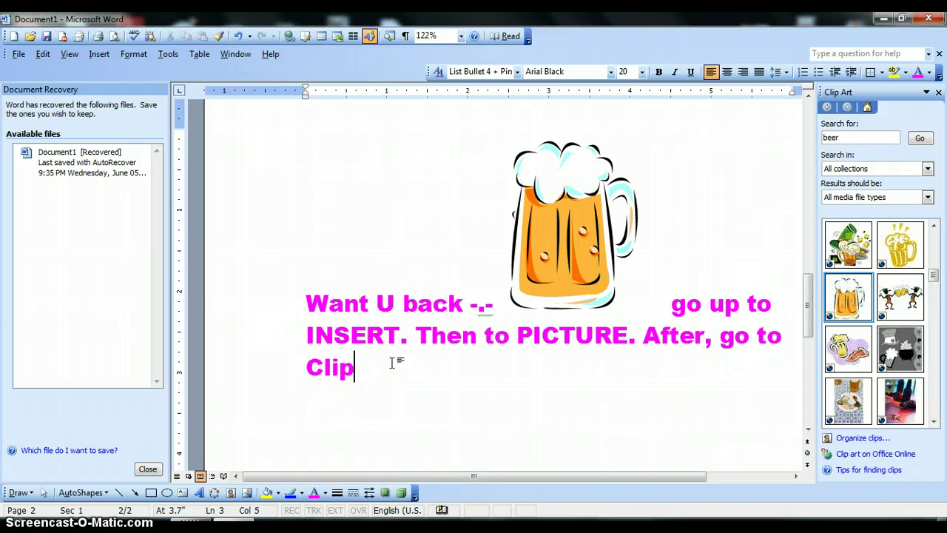
type("Art, this thin")
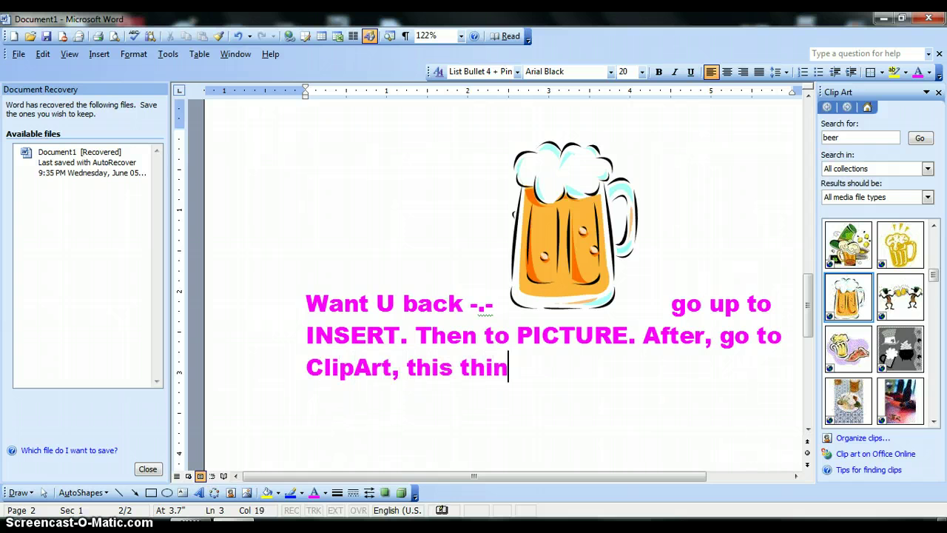
type("g over here ")
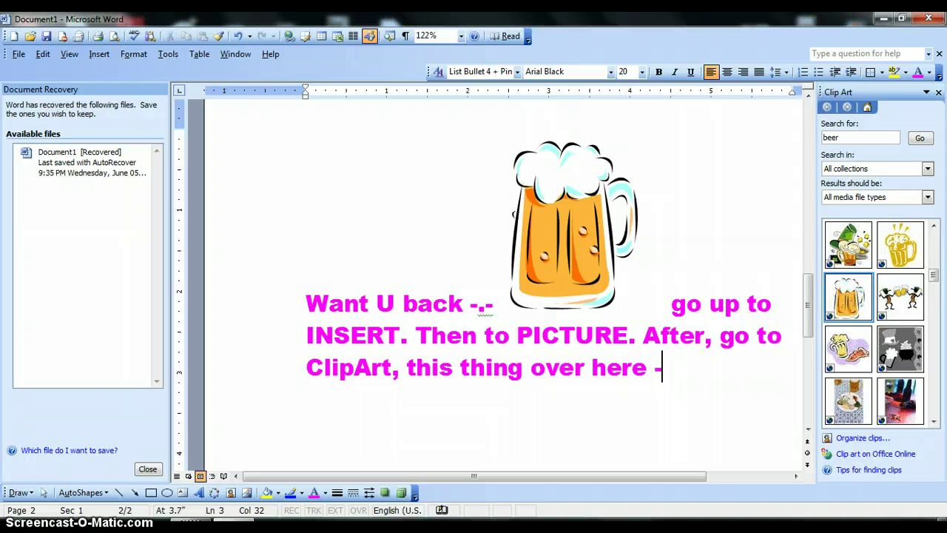
type("----")
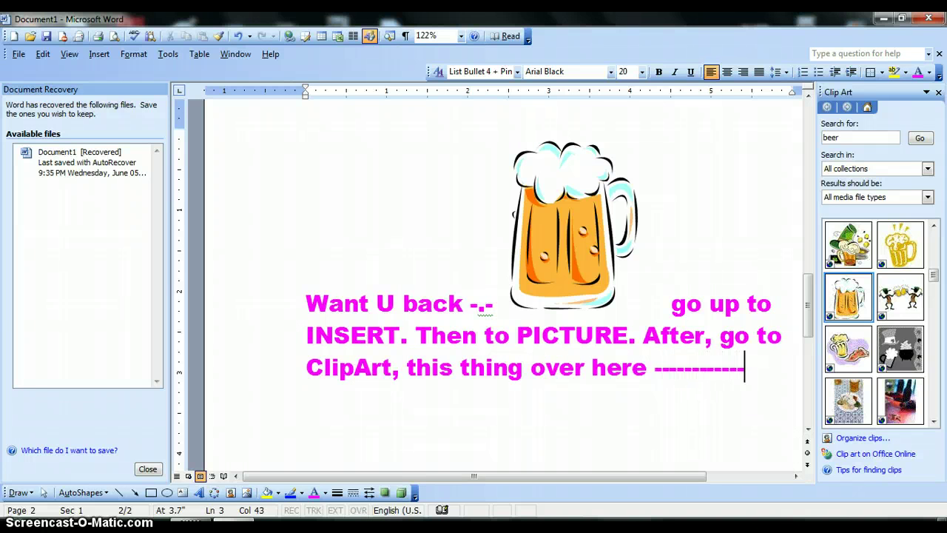
type("---")
type("hould a")
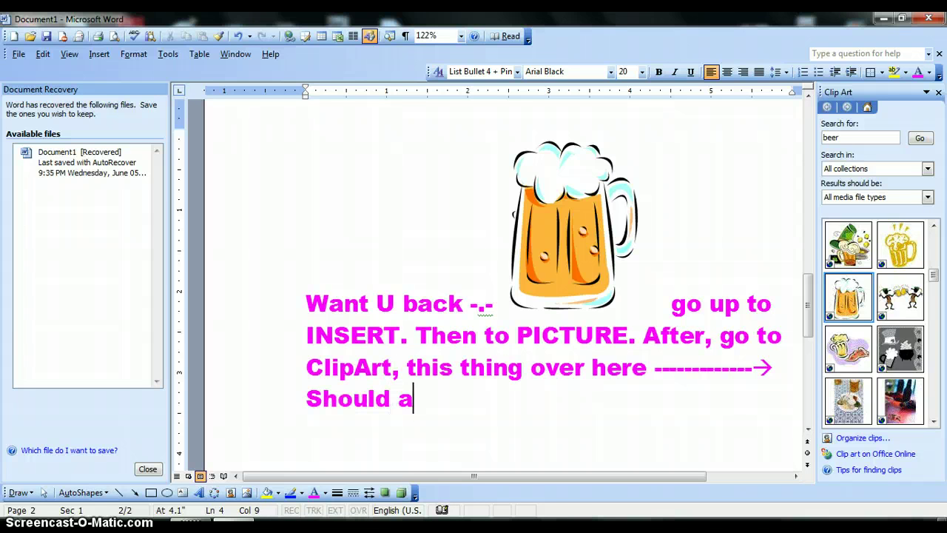
type("ppear,T")
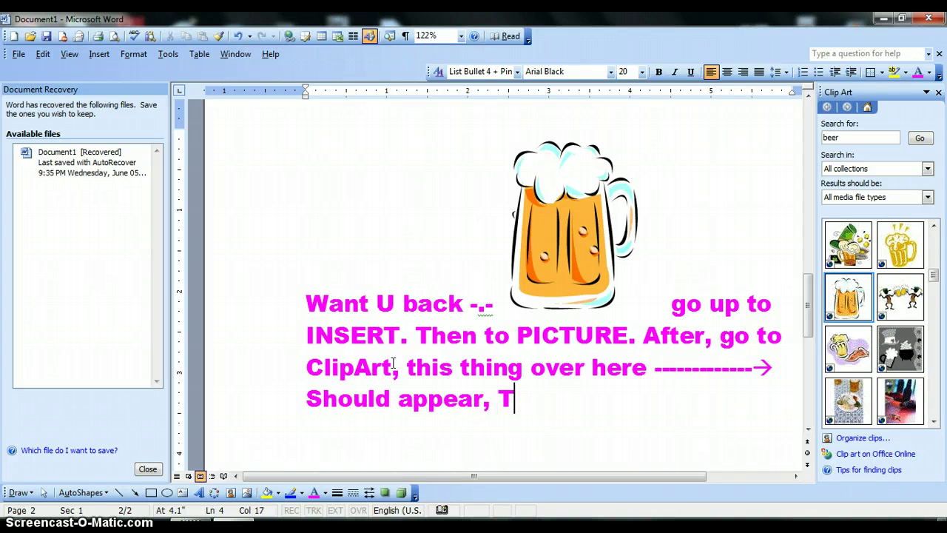
type("ype in you")
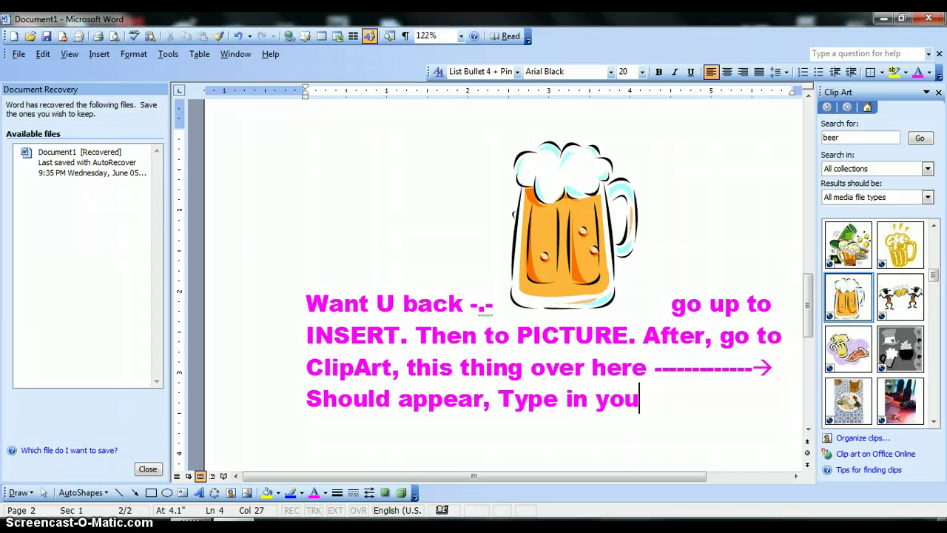
type("r search and so")
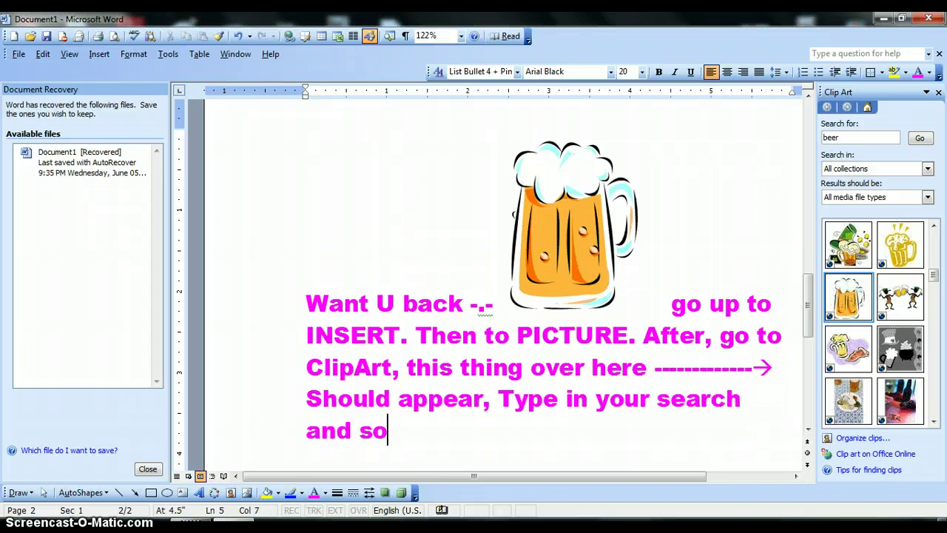
type("me kind of cl")
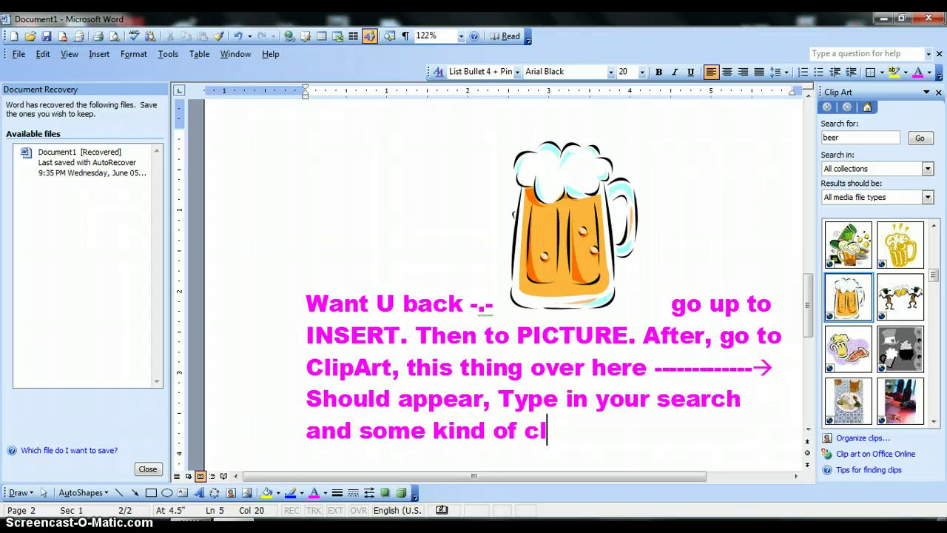
type("ipart will com")
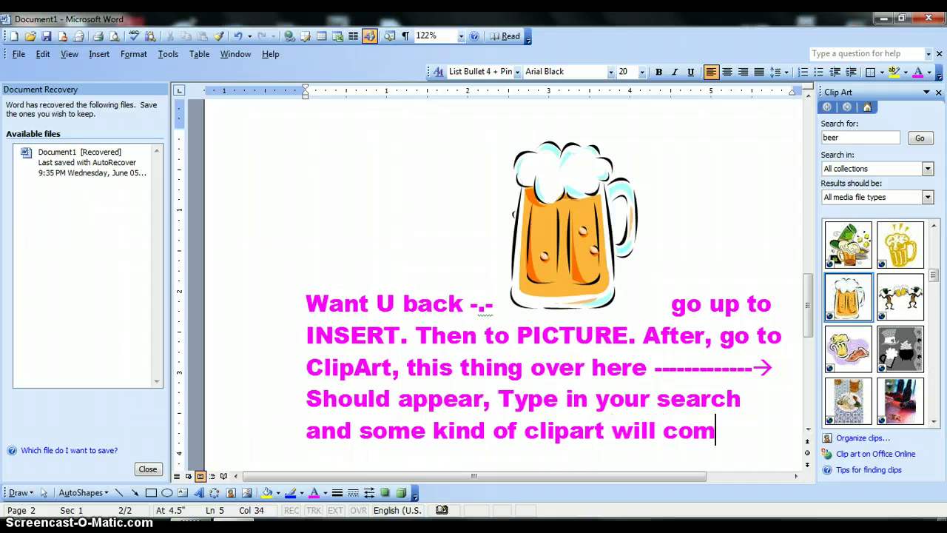
type("e up. ")
type("Som")
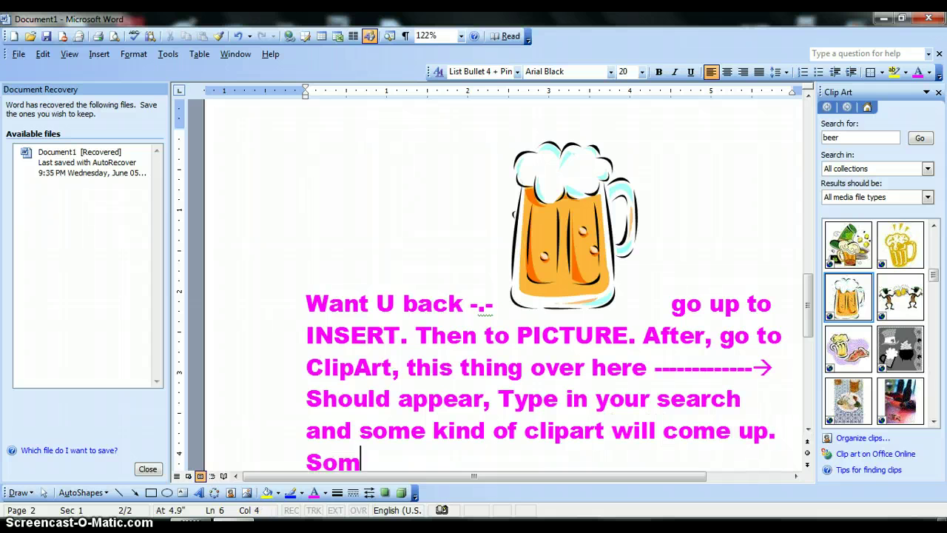
- Add 'If your doing a power point, Sometimes yuu can do NOISES Lol :P'
key("BackSpace")
key("BackSpace")
key("BackSpace")
key("BackSpace")
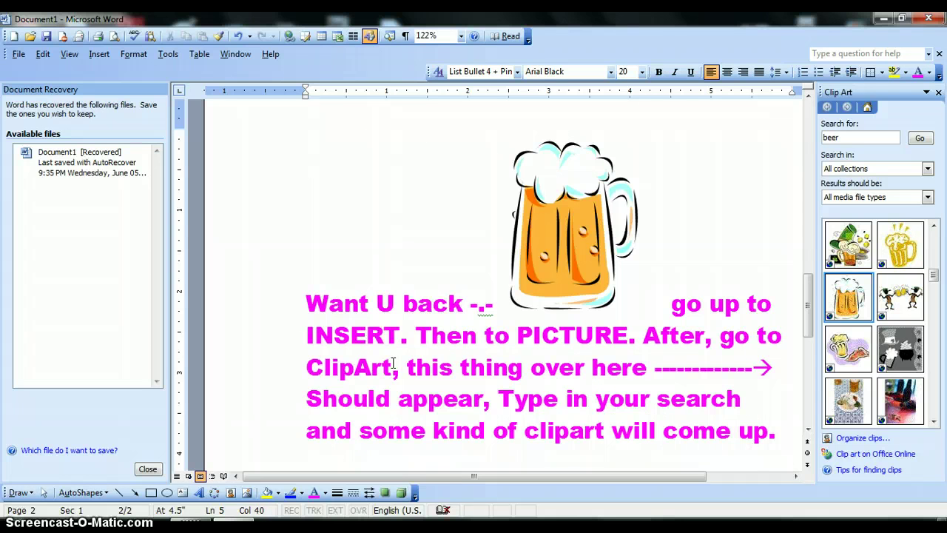
type("If your doing sa")
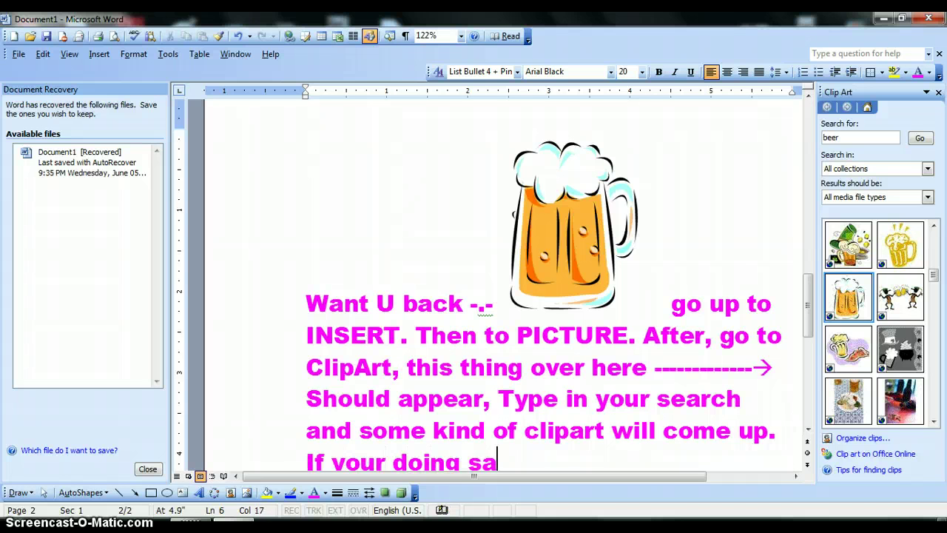
key("BackSpace")
key("BackSpace")
type("a")
key("Return")
key("Return")
key("Return")
key("Return")
key("Return")
key("Return")
key("Return")
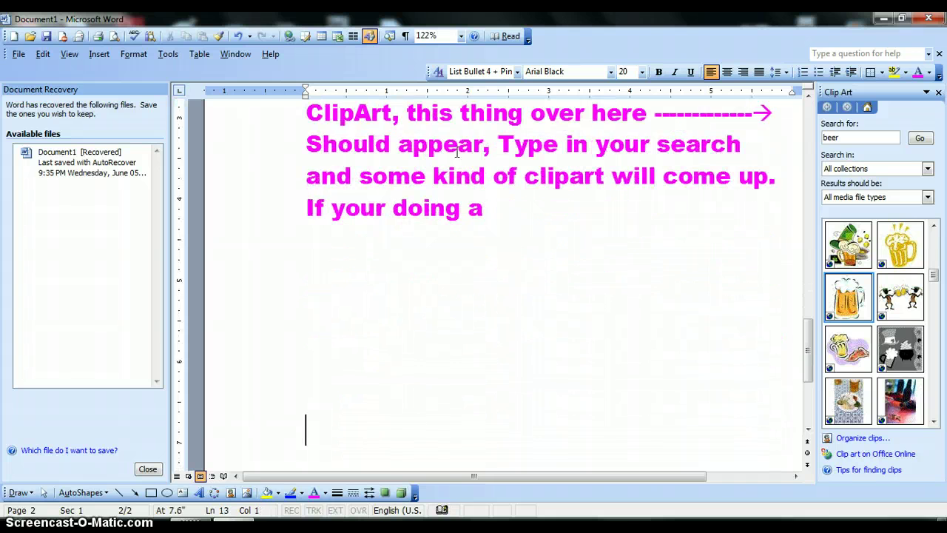
type("power")
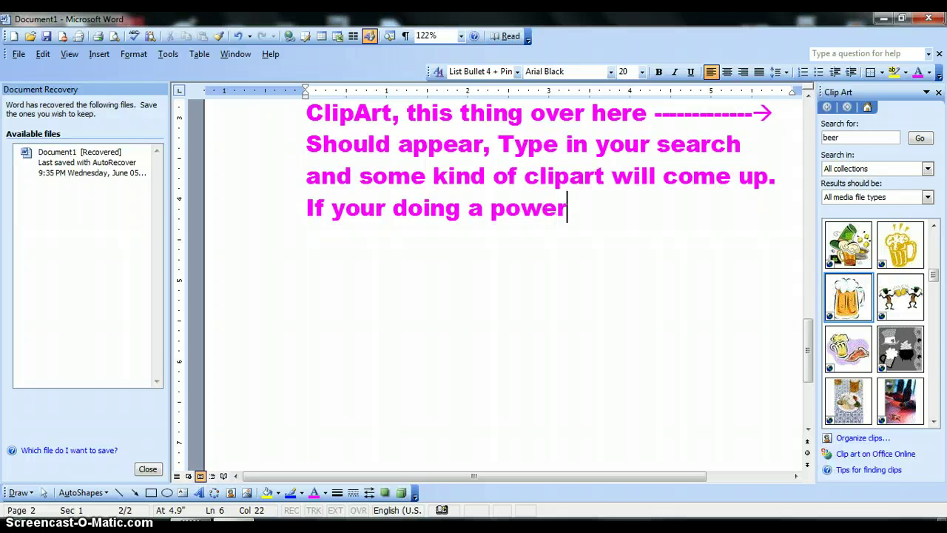
type("point, Some")
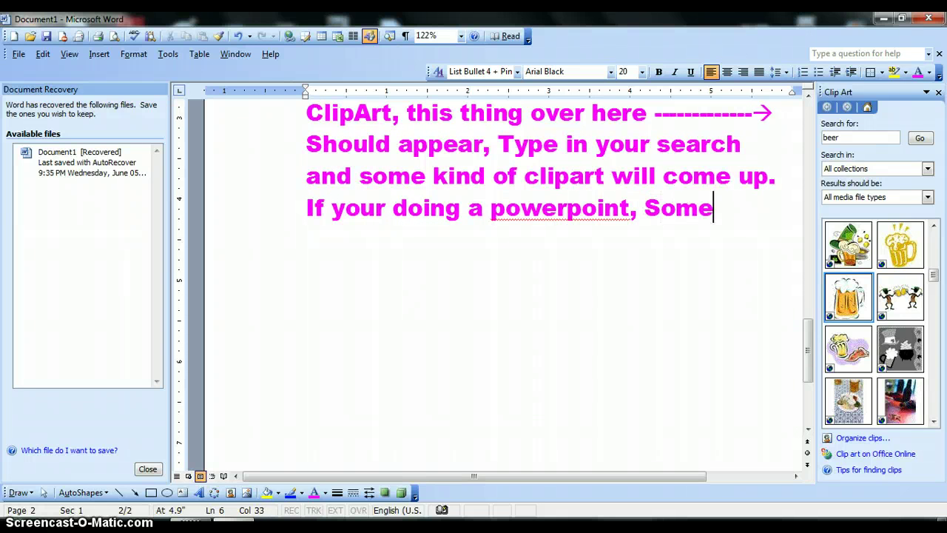
type("times yu")
type("u ca")
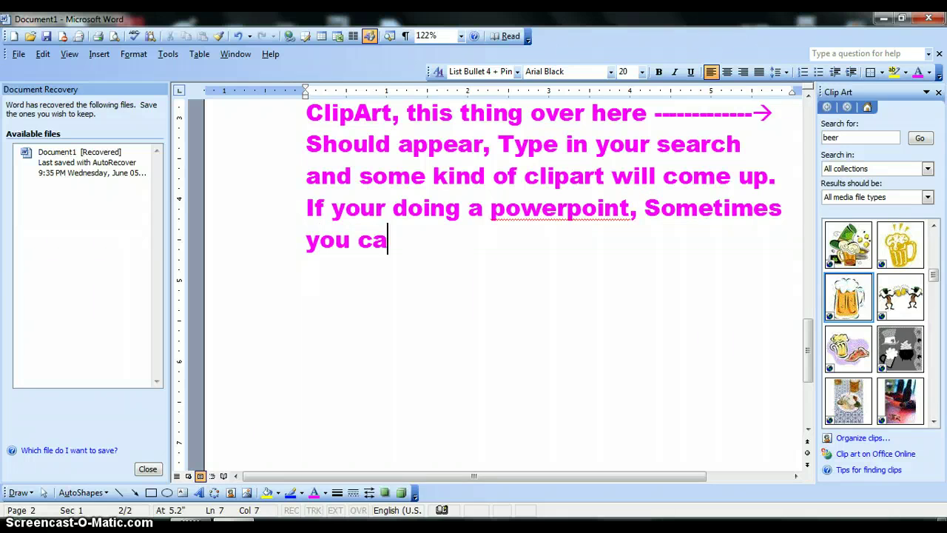
type("n do NOISES")
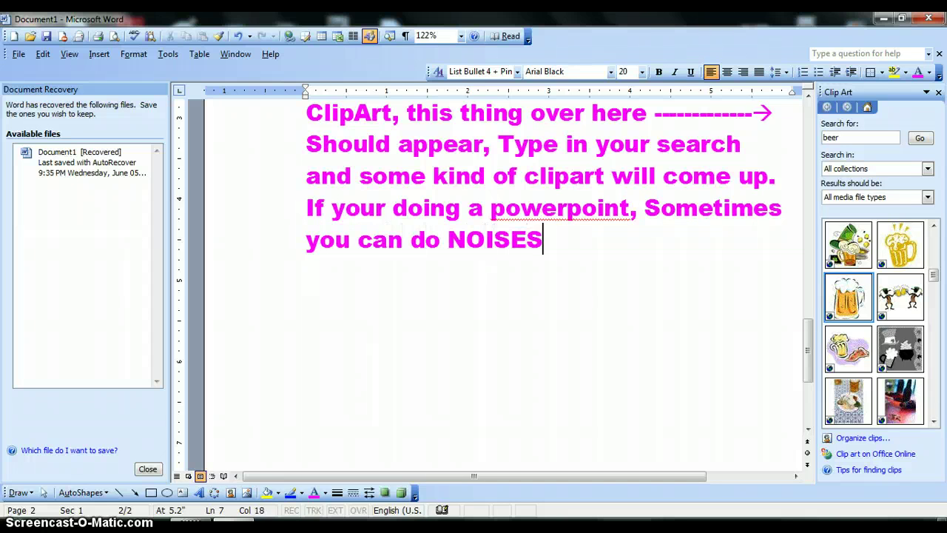
type(" Lol ")
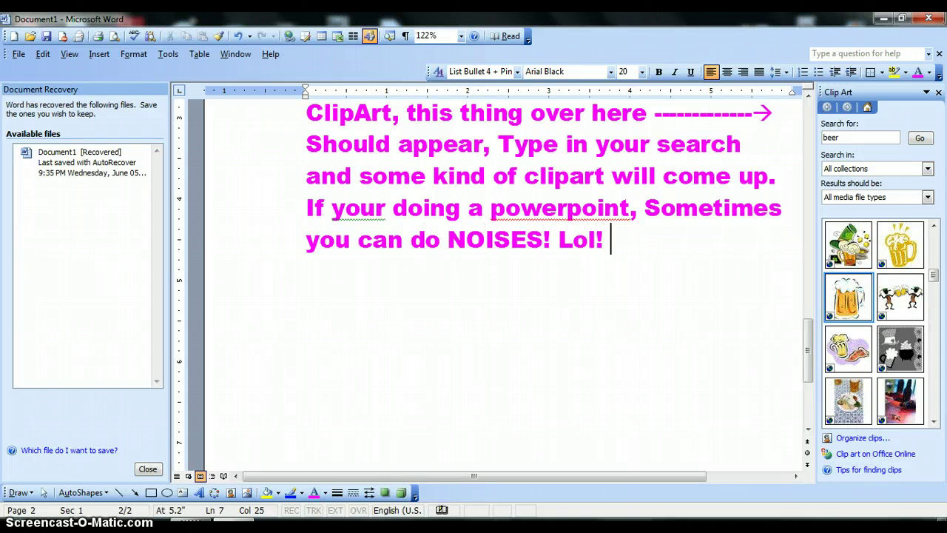
type(":P")
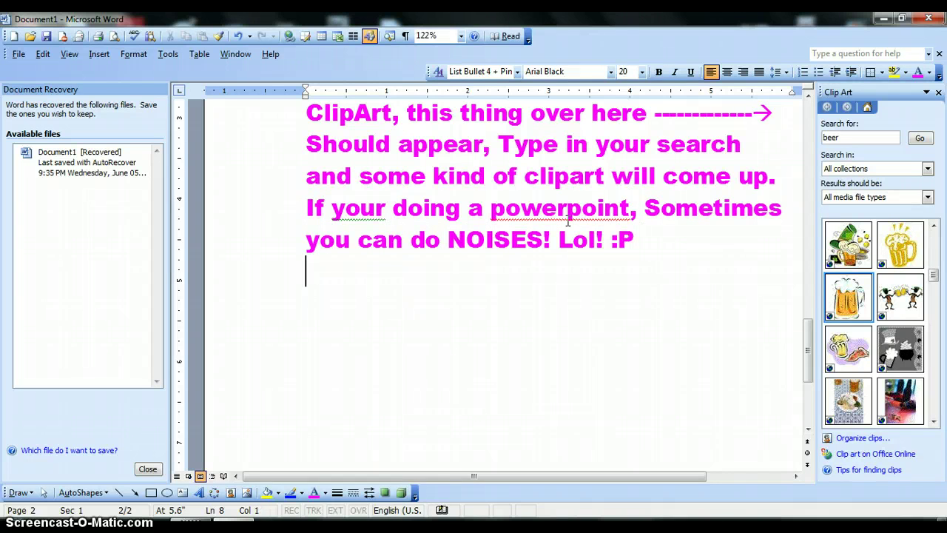
left_click(568, 213)
- Add 'Now I chose BEER…', the 'By: ME!! XD' sign-off and 'No jk I didn't make beer. Lol :P'
left_click(645, 277)
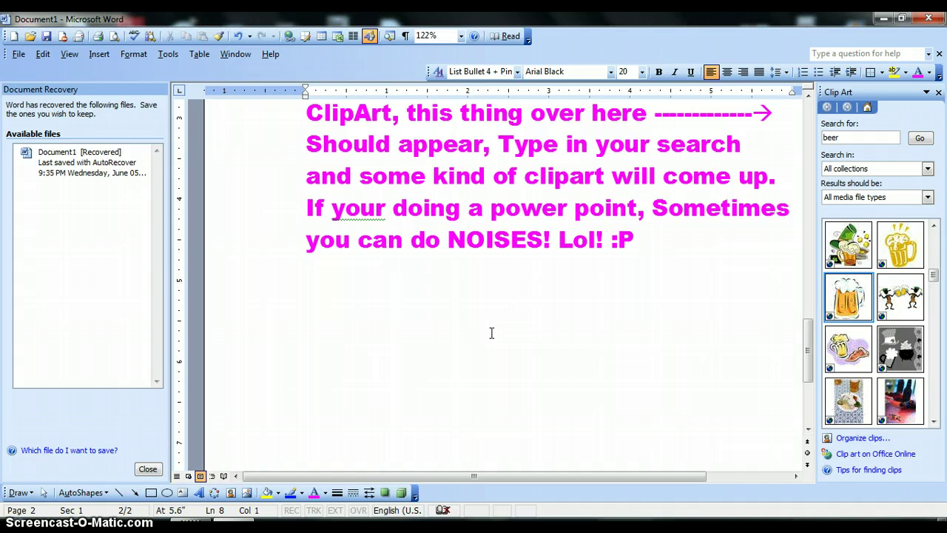
type("Now,I ch")
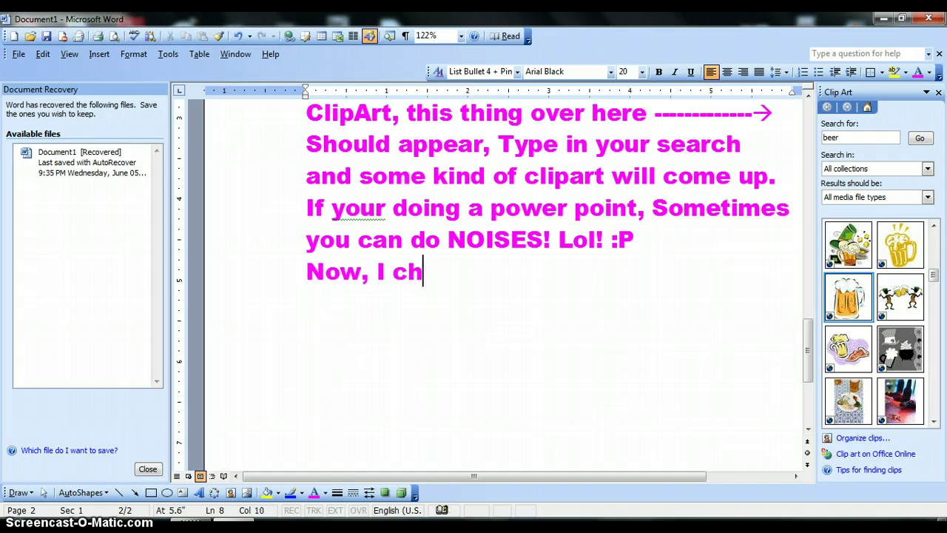
type("ose BEER. So")
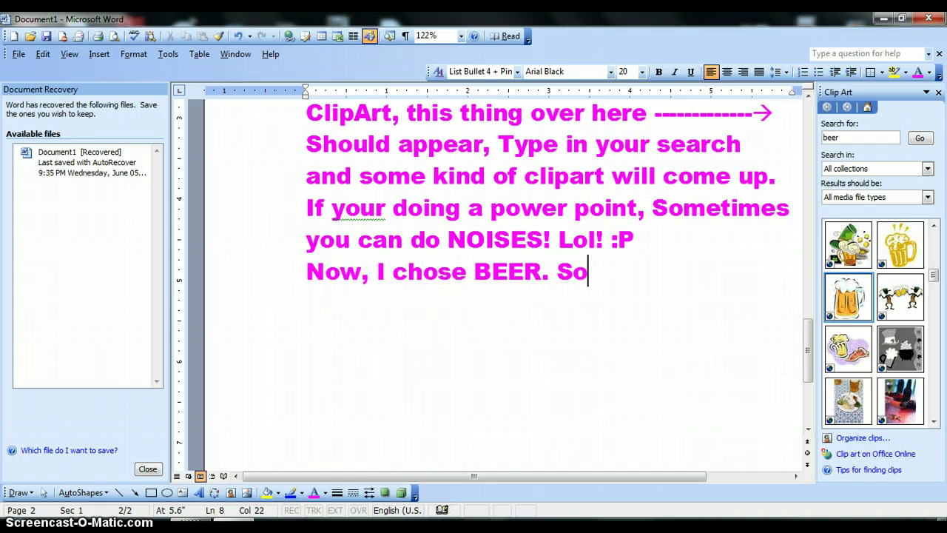
type(", lets")
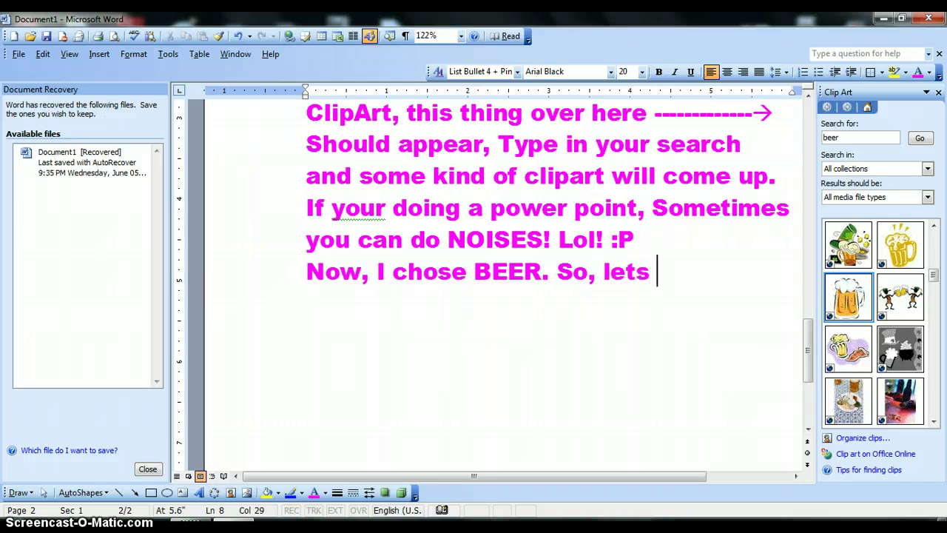
type("get this beer d")
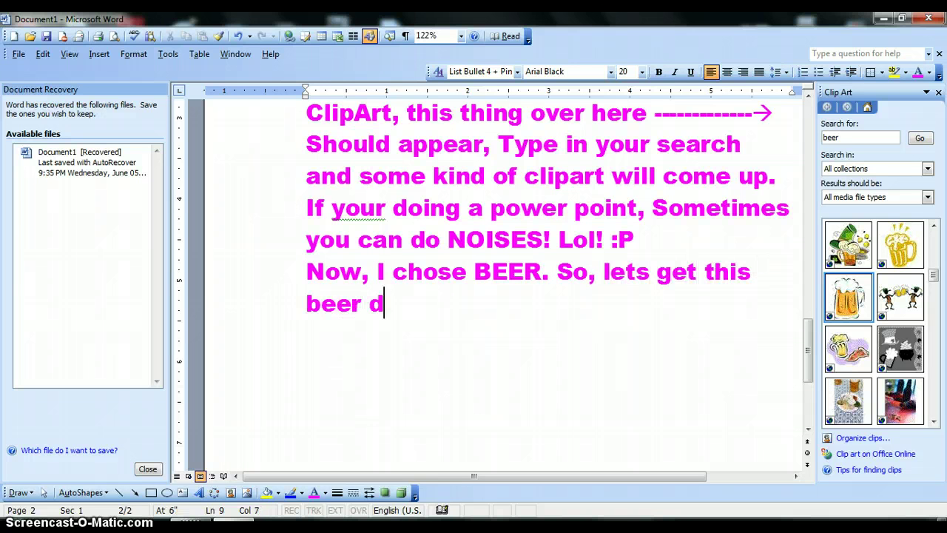
type("one! xD lol")
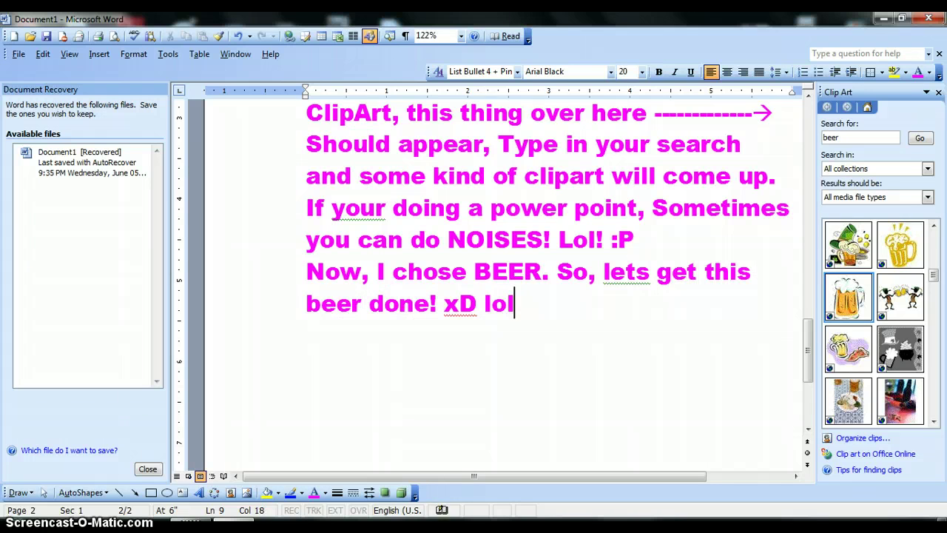
type(" B")
key("BackSpace")
type("B")
type("y: ME!! ")
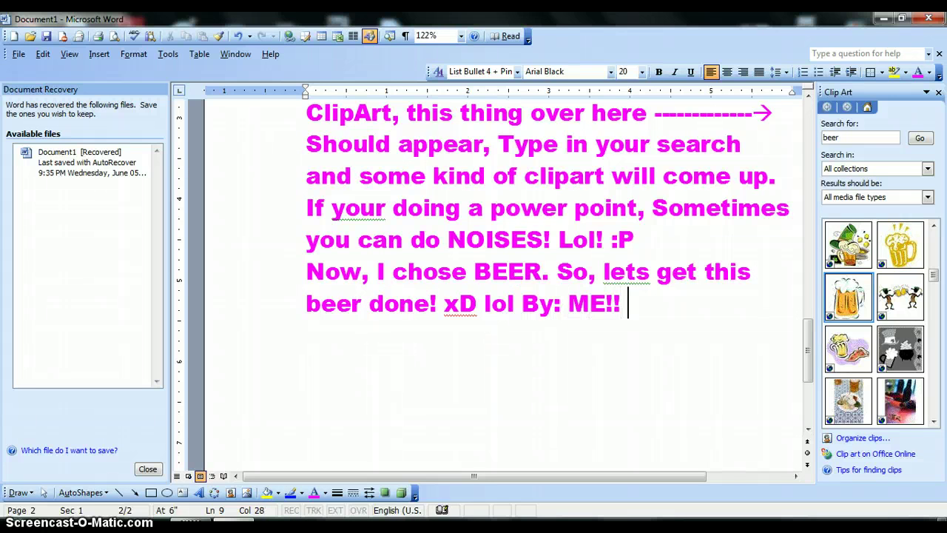
type("XD")
key("Return")
type("No j")
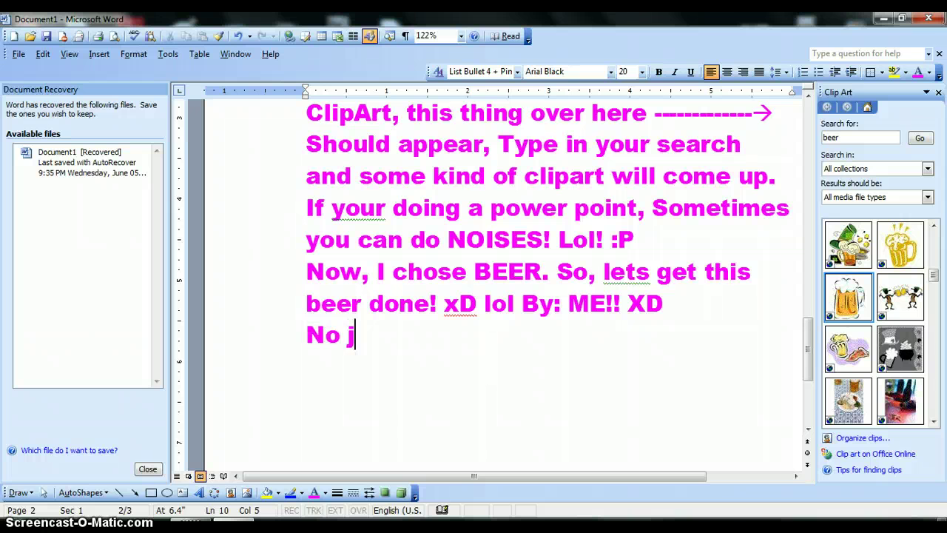
type("k I didn't make be")
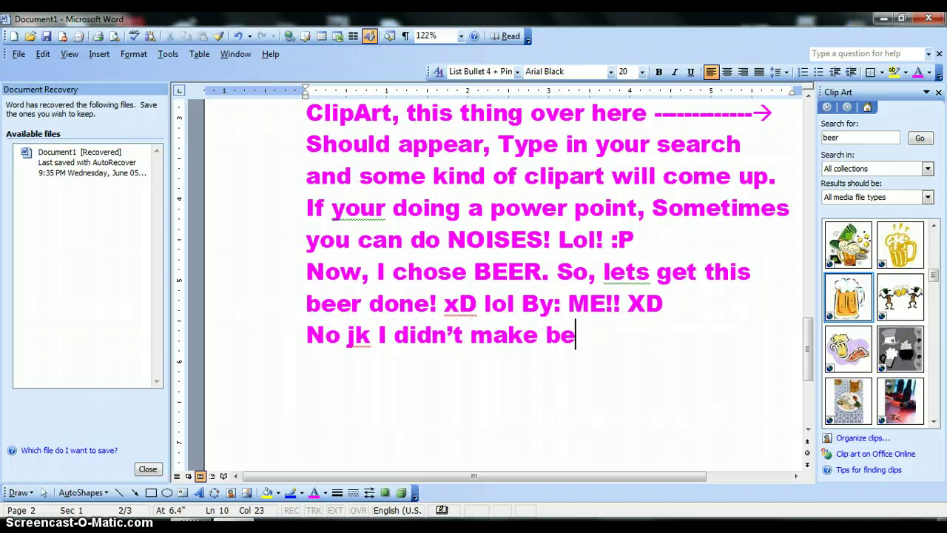
type("er. lok")
key("BackSpace")
type("l :P")
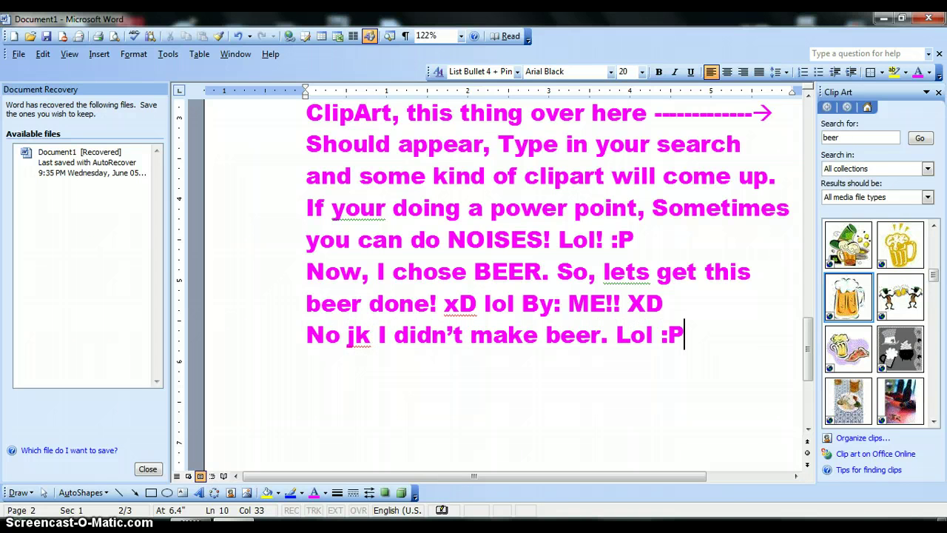
- Insert the orange mug, yellow mug, beer bottle and man-holding-beer clip arts
left_click(848, 296)
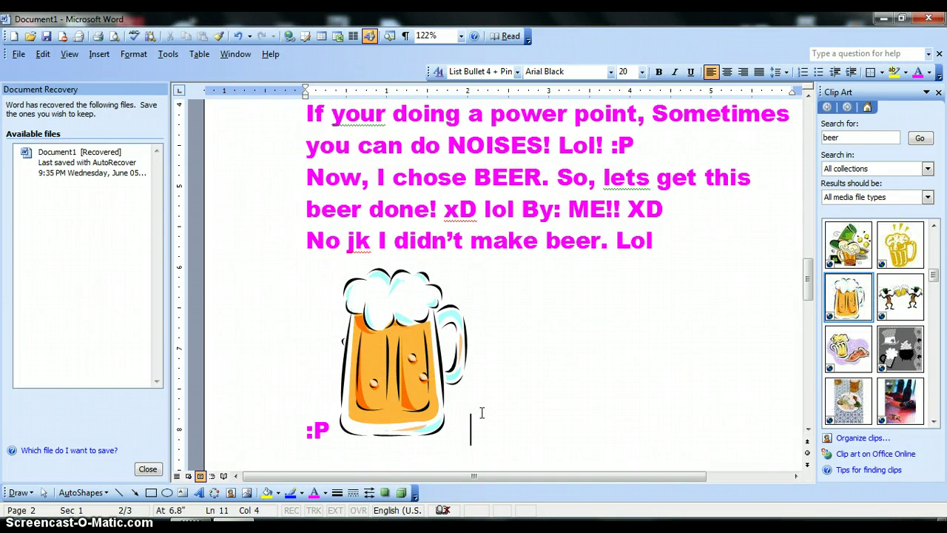
left_click(900, 244)
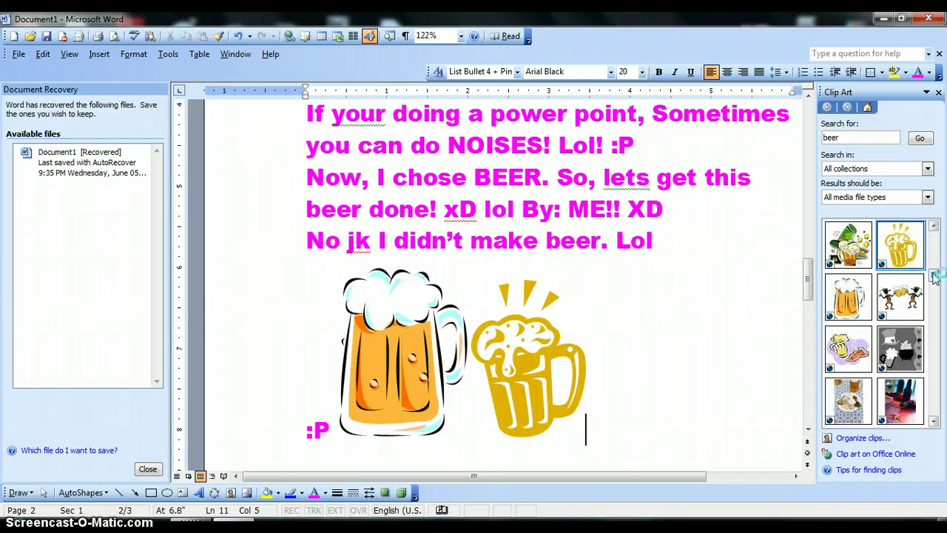
left_click_drag(934, 276, 936, 290)
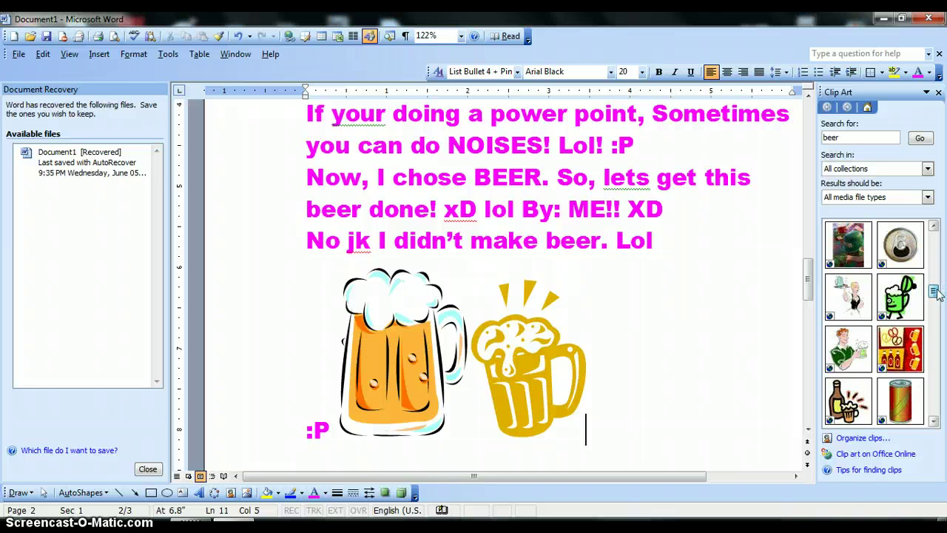
left_click_drag(936, 292, 936, 297)
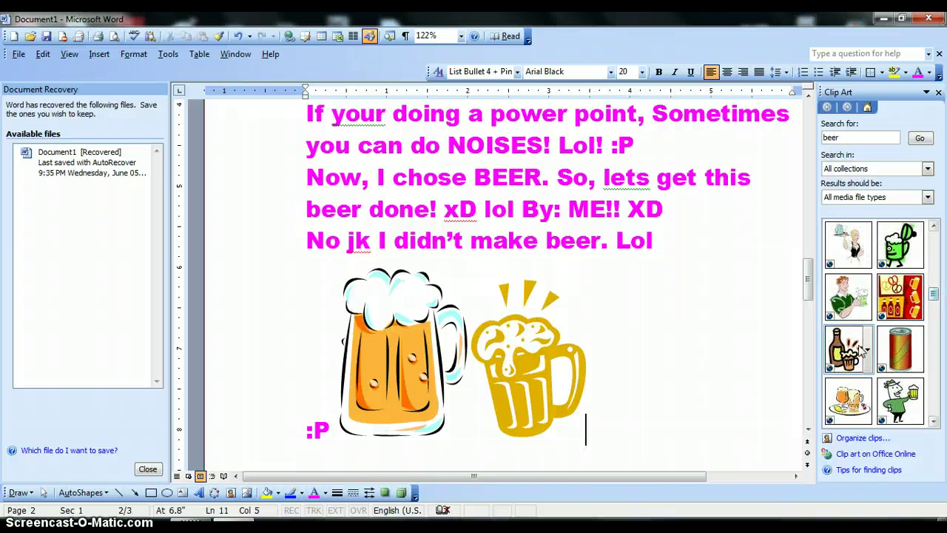
left_click(862, 349)
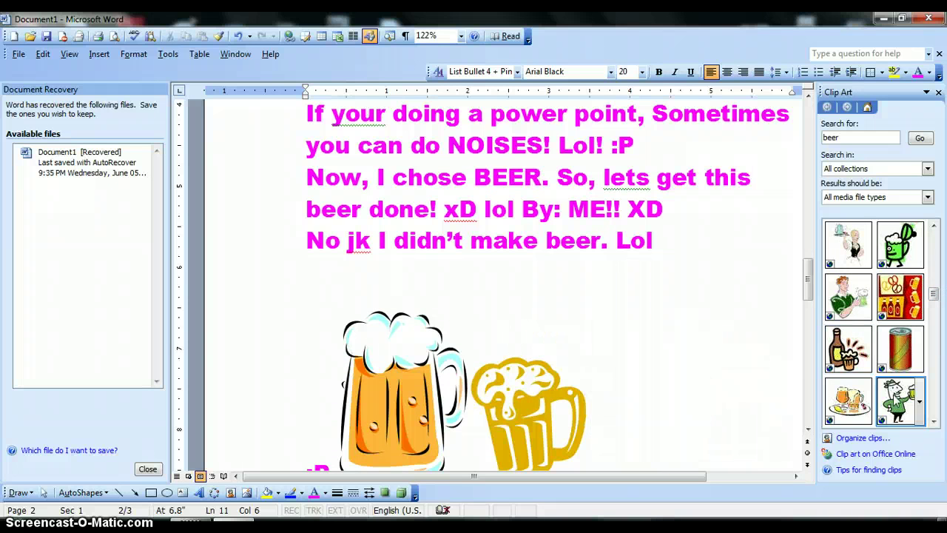
left_click(900, 400)
left_click_drag(934, 295, 934, 302)
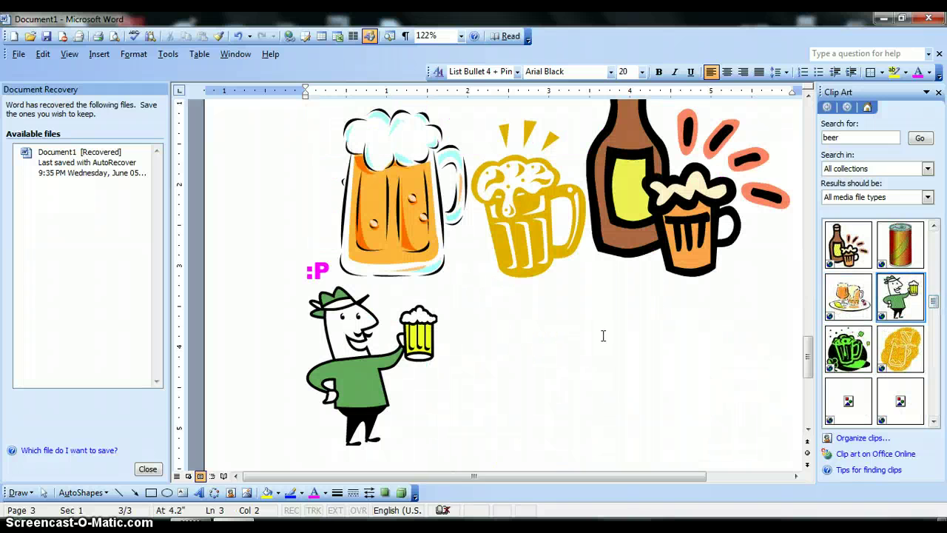
- Type 'YUM! XD lol' and insert the green beer mug clip art
type("YUM! XD")
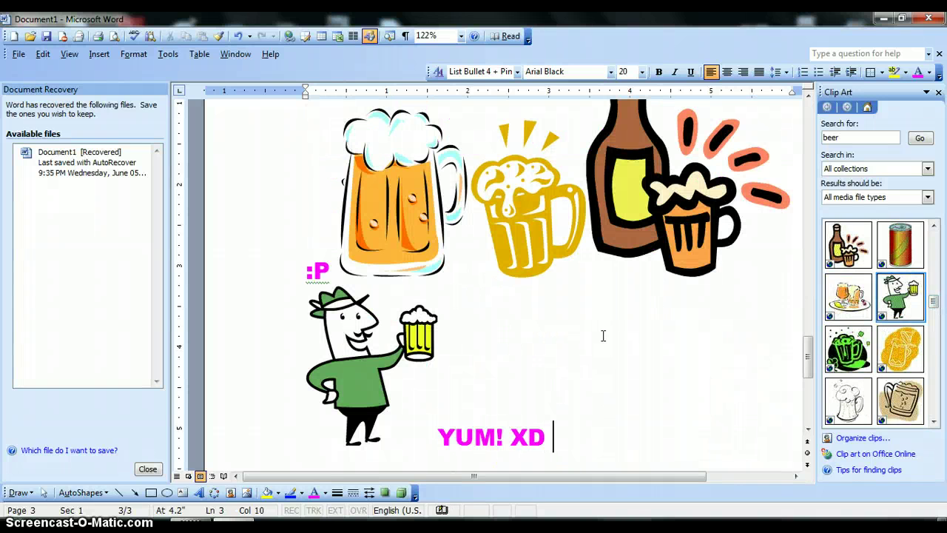
type(" lol")
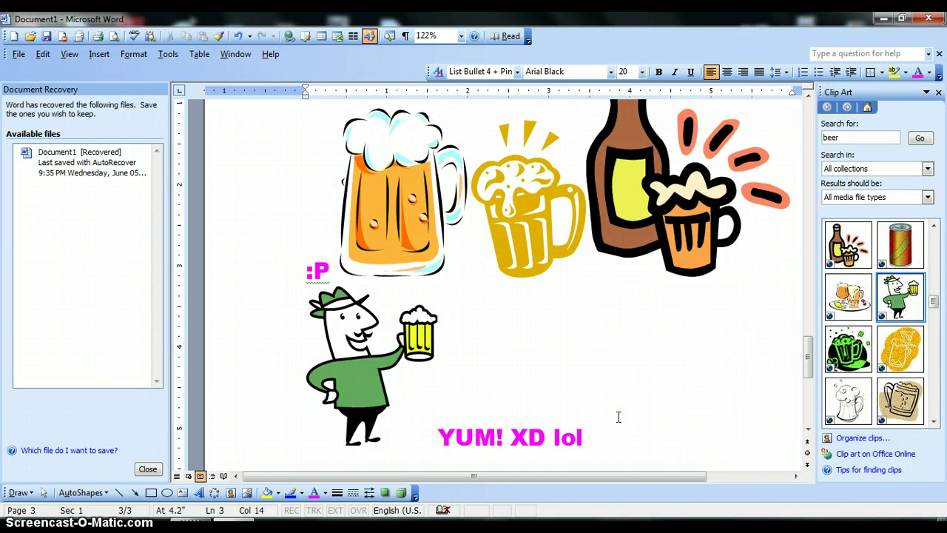
left_click(848, 348)
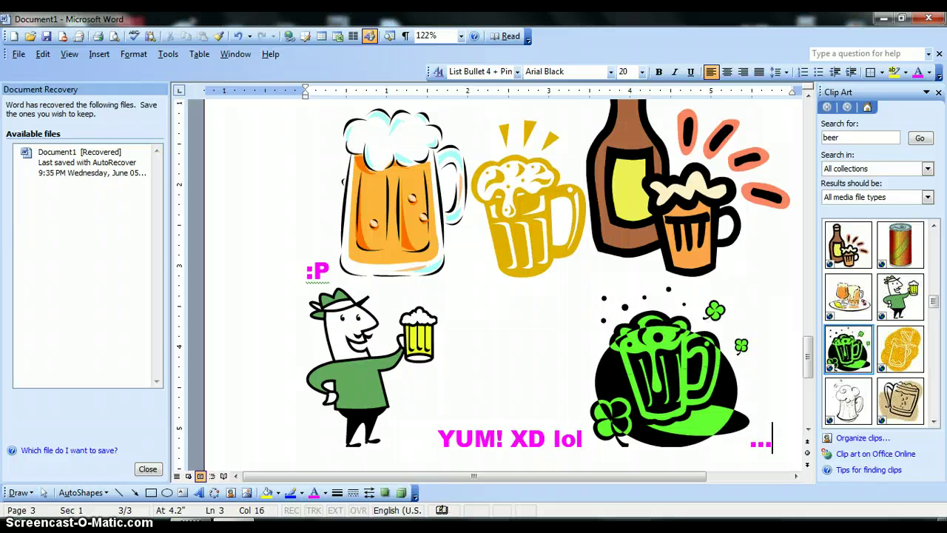
- Type 'Green beer? Lol' below the pictures and add blank lines down toward page 4
key("Return")
key("Return")
type("H")
key("BackSpace")
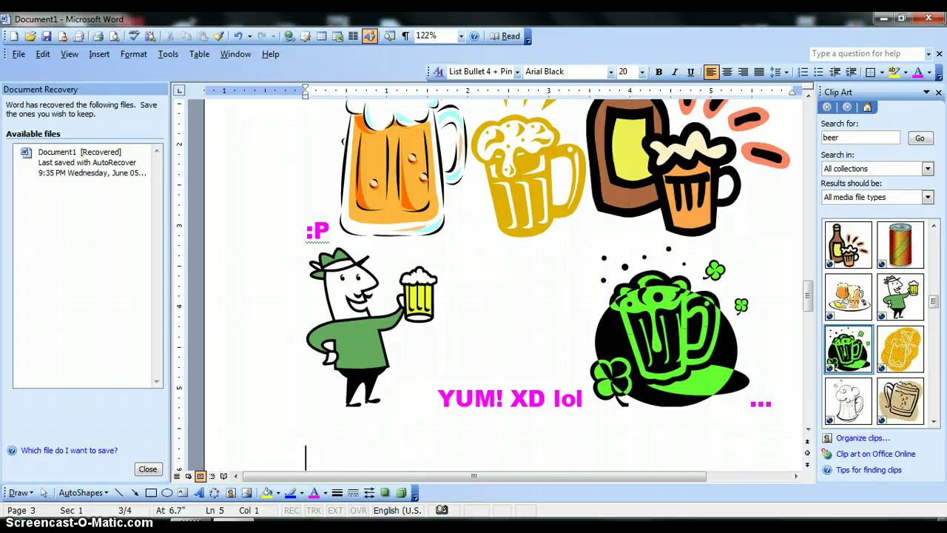
type("Green beer? I")
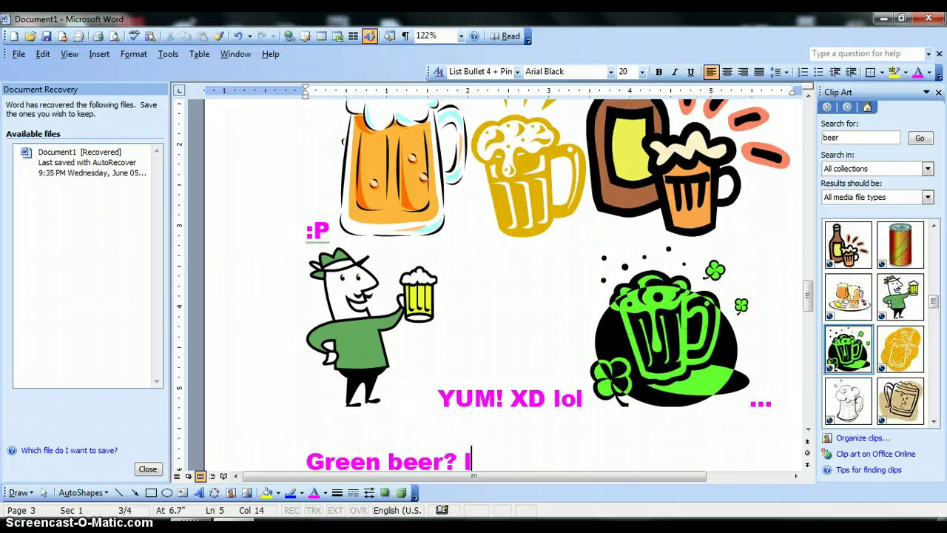
key("BackSpace")
type("Lol")
key("Return")
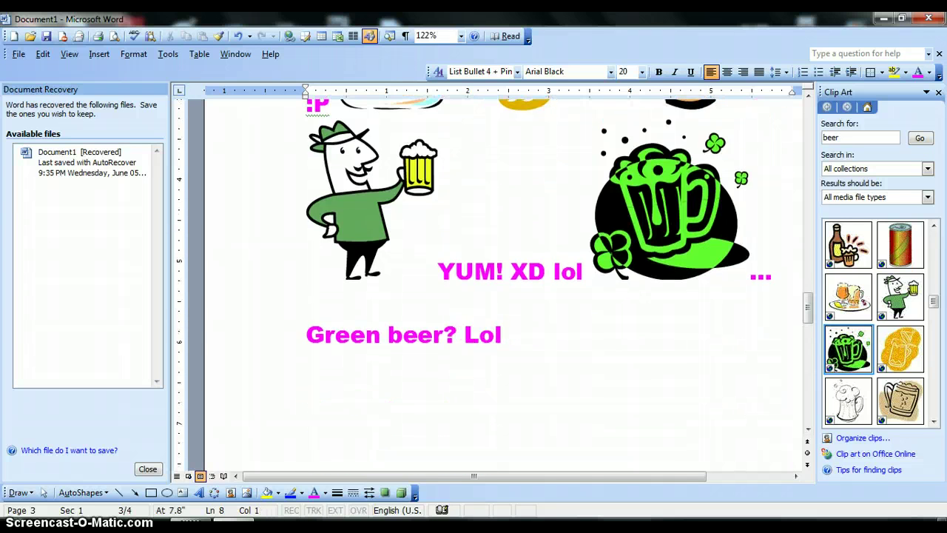
key("Return")
key("Return")
key("Return")
- Start page 4 with 'Never forget, When you go to INSERT / You can go to PICTURE / If YOUR FILES'
key("Return")
key("Return")
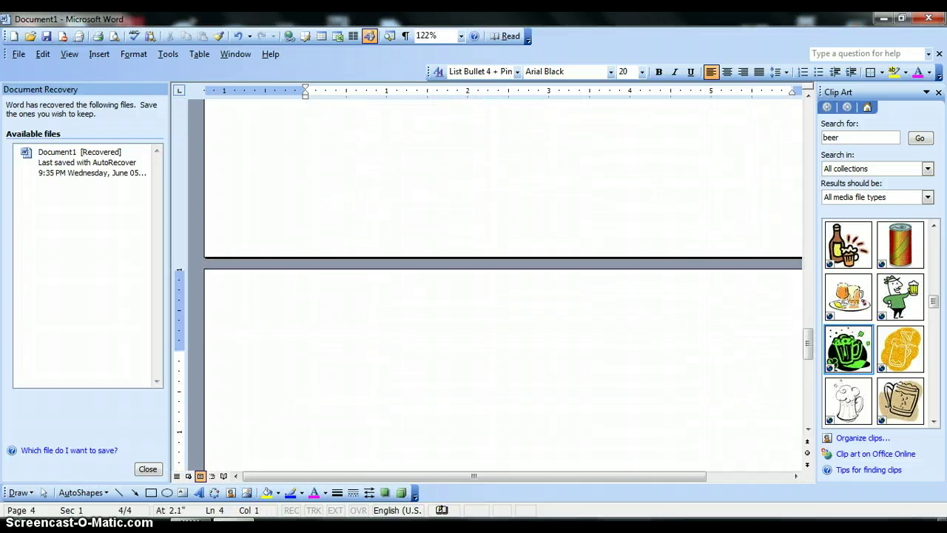
key("Return")
key("Return")
key("Return")
key("Return")
key("Return")
left_click(287, 159)
type("N")
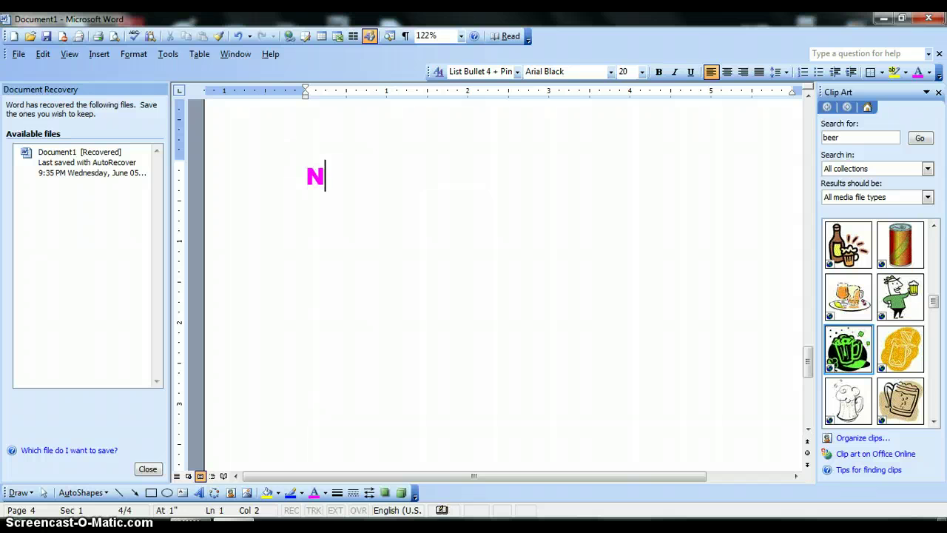
type("ever forey")
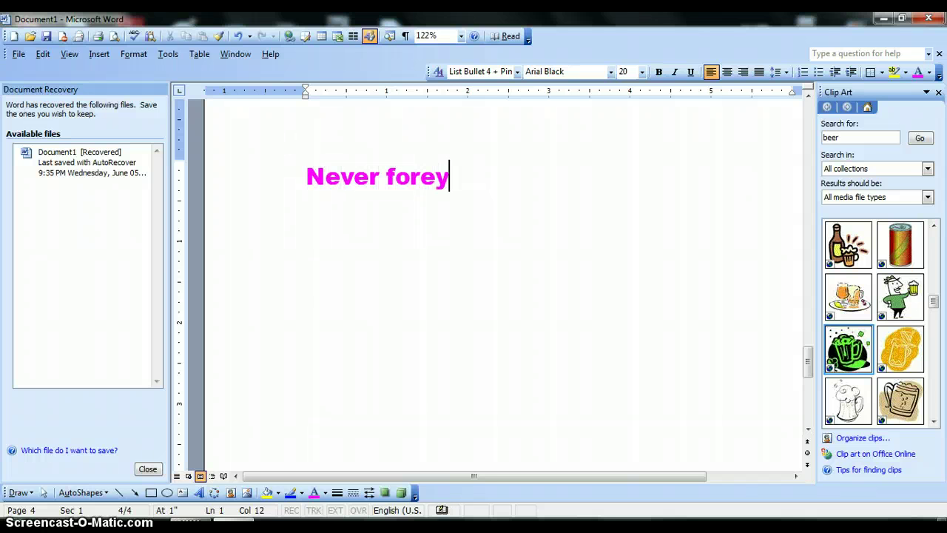
key("BackSpace")
key("BackSpace")
type("get, When ")
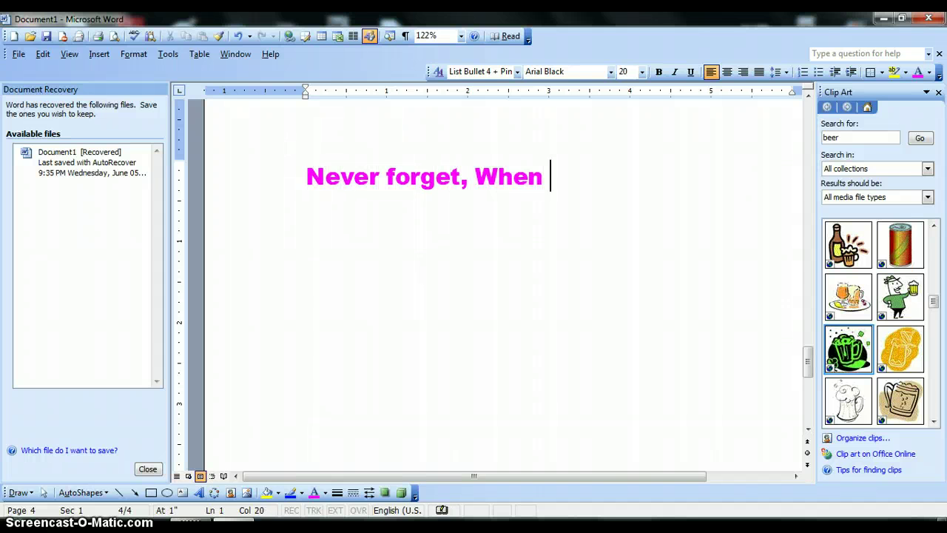
type("you go to")
key("Return")
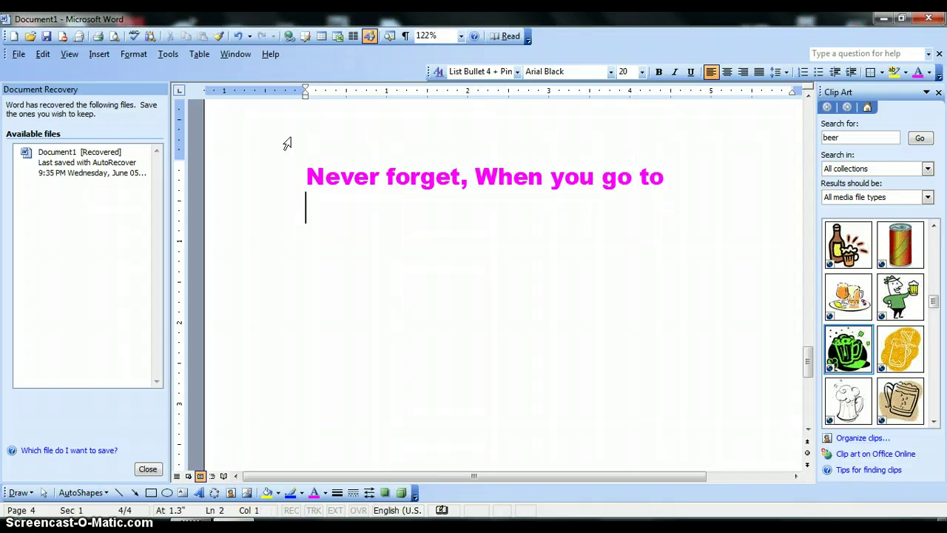
type("INSERT")
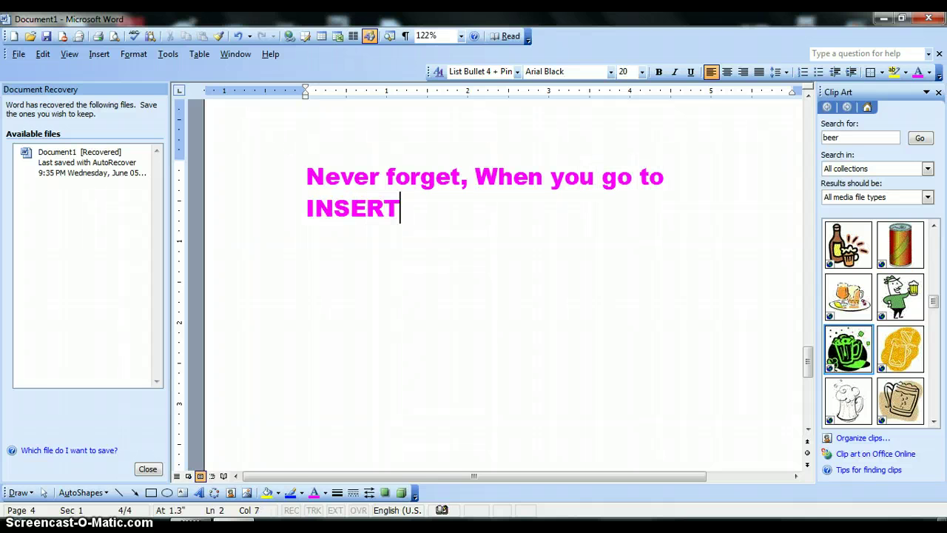
type(" You can go ")
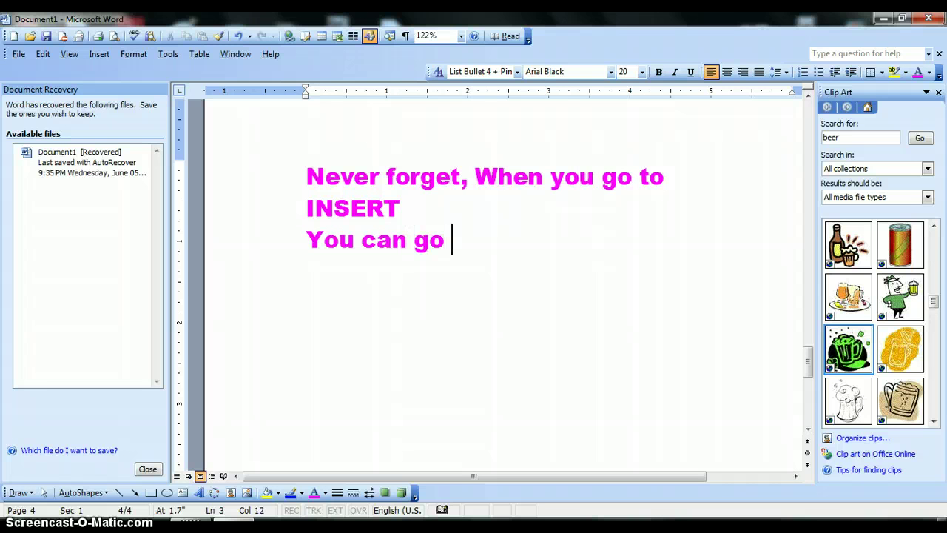
type("to")
key("Return")
type("PICTURE ")
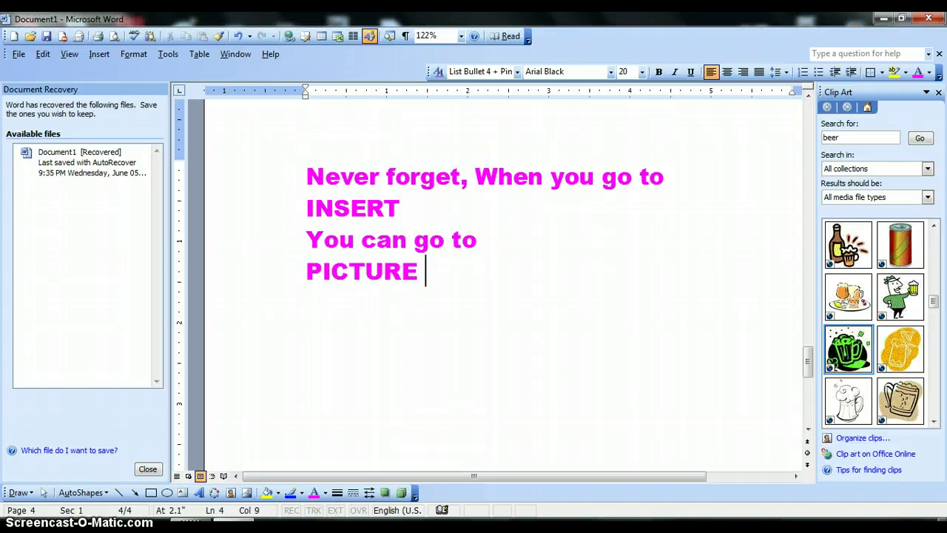
type("If YOUR")
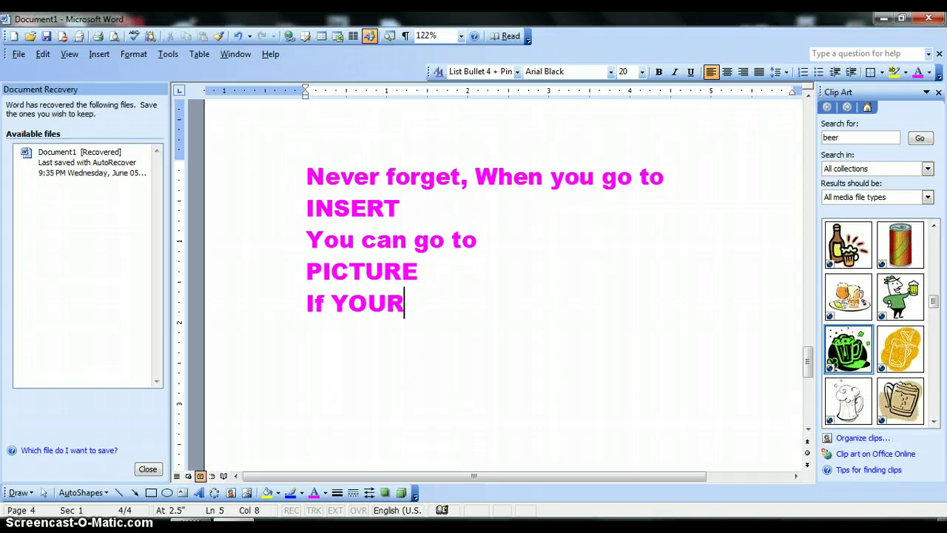
key("BackSpace")
key("BackSpace")
key("BackSpace")
- Explain that if it doesn't appear, click the bottom arrow, then YOUR FILES, to choose photos
key("BackSpace")
type("OUR F")
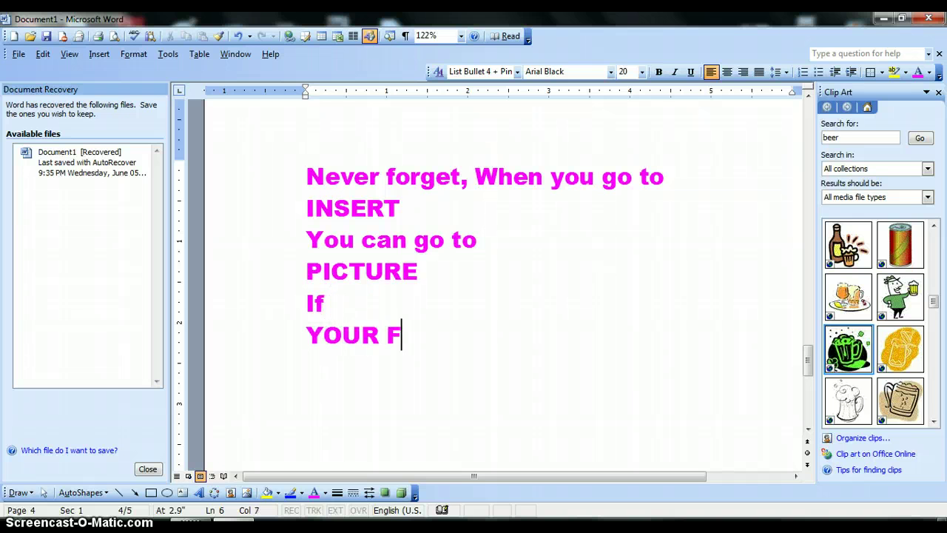
type("ILES")
key("Return")
type("did")
key("BackSpace")
key("BackSpace")
type("oe")
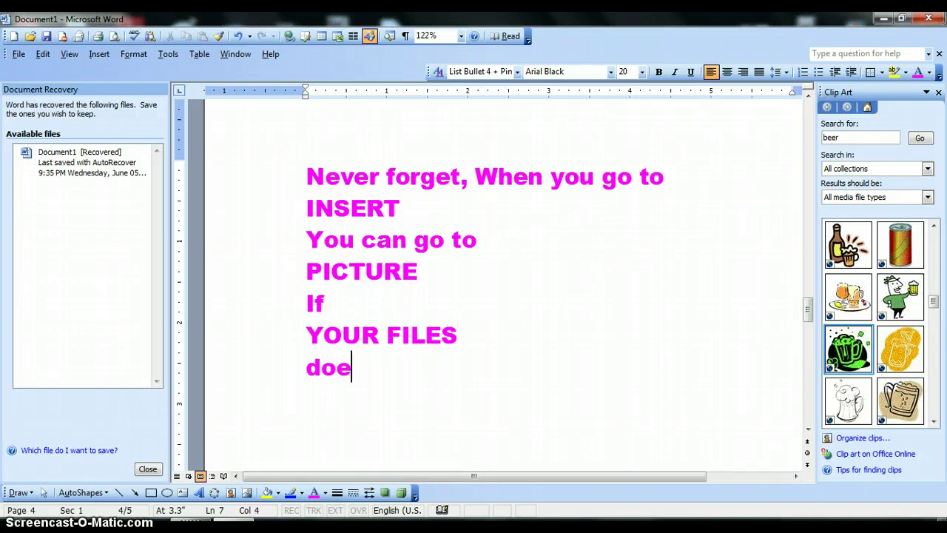
key("BackSpace")
key("BackSpace")
key("BackSpace")
type("Doesn't appear, the ")
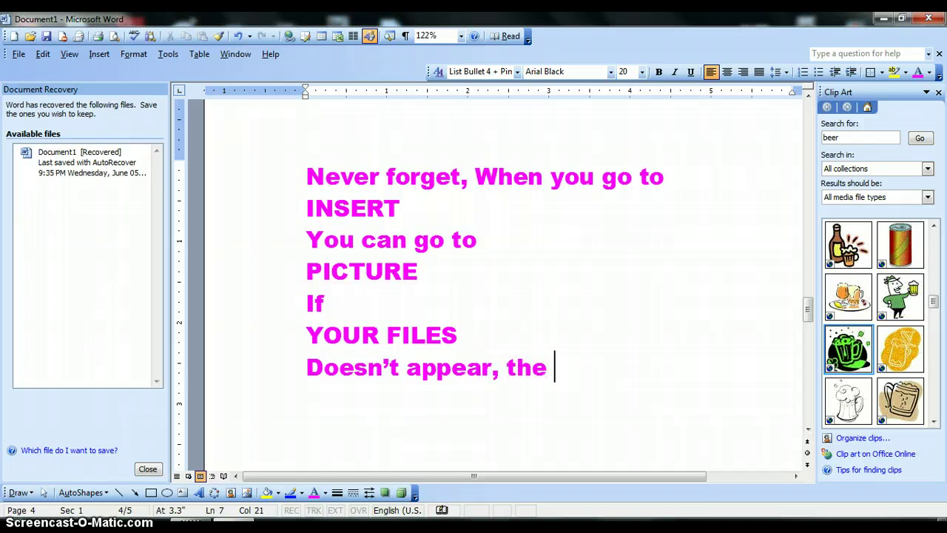
type("click the arro")
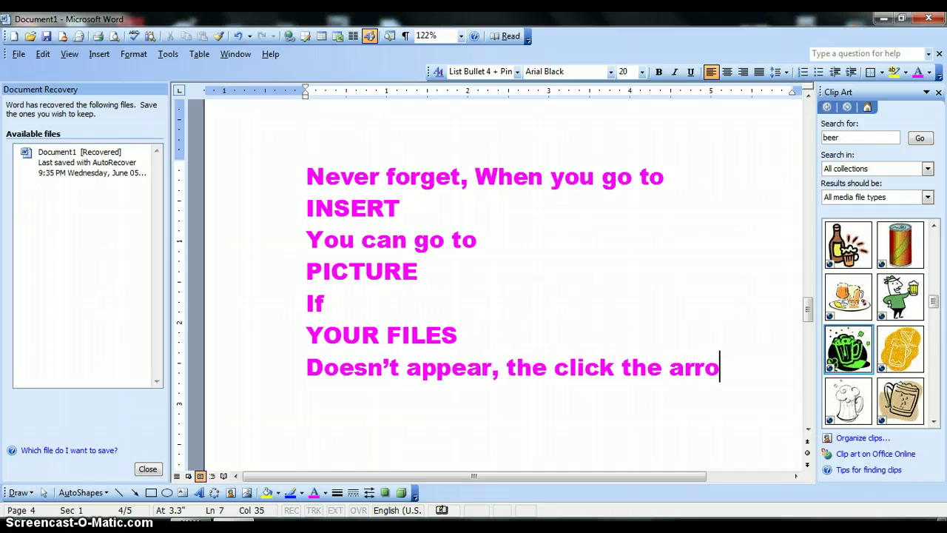
type("w at the bottom")
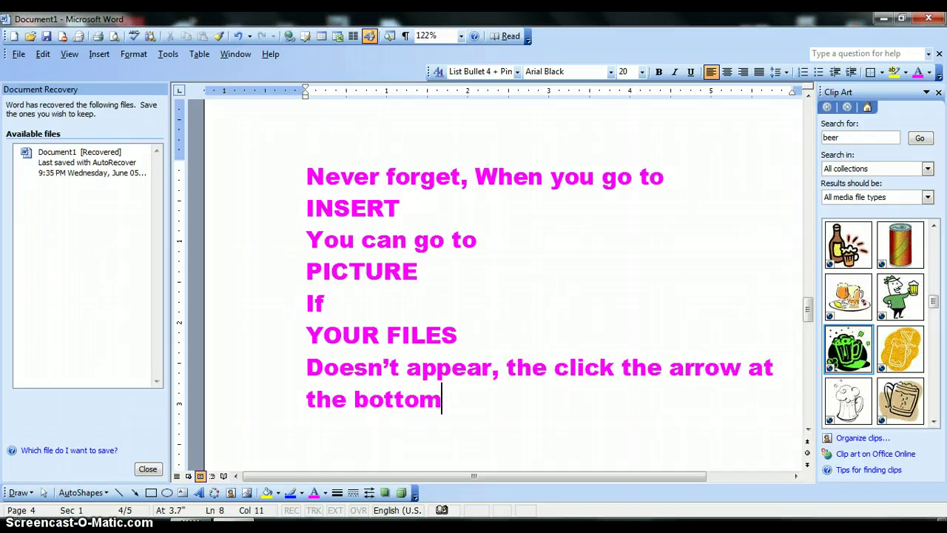
type(". Then c")
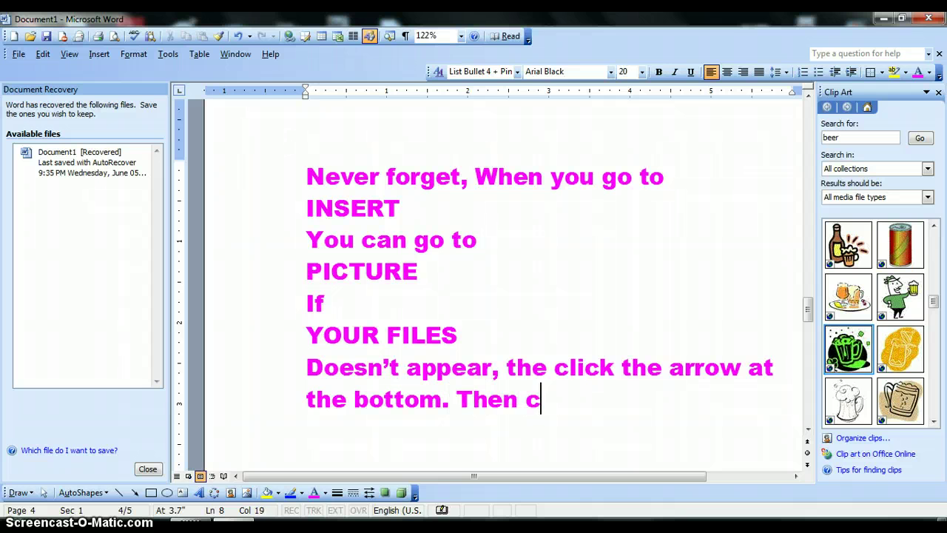
type("lick YOUR T")
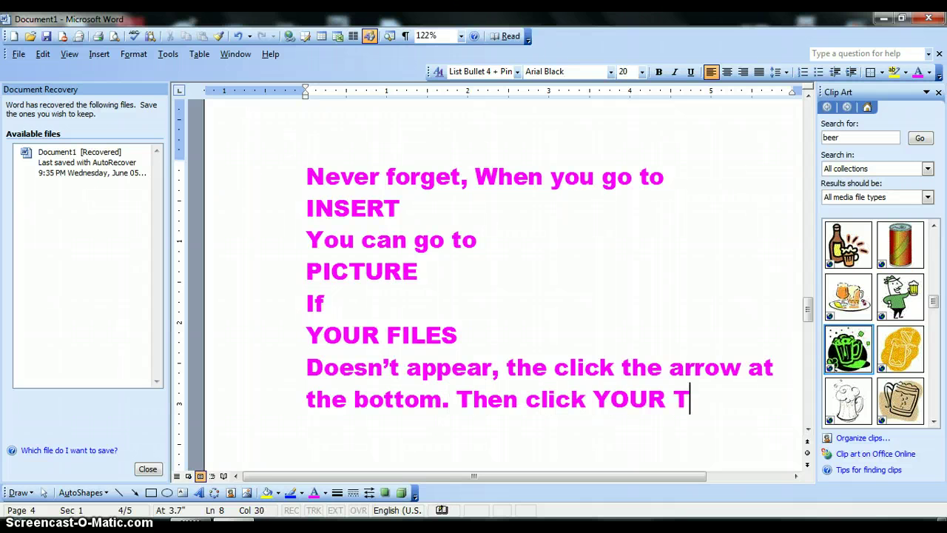
key("BackSpace")
type("FILES.")
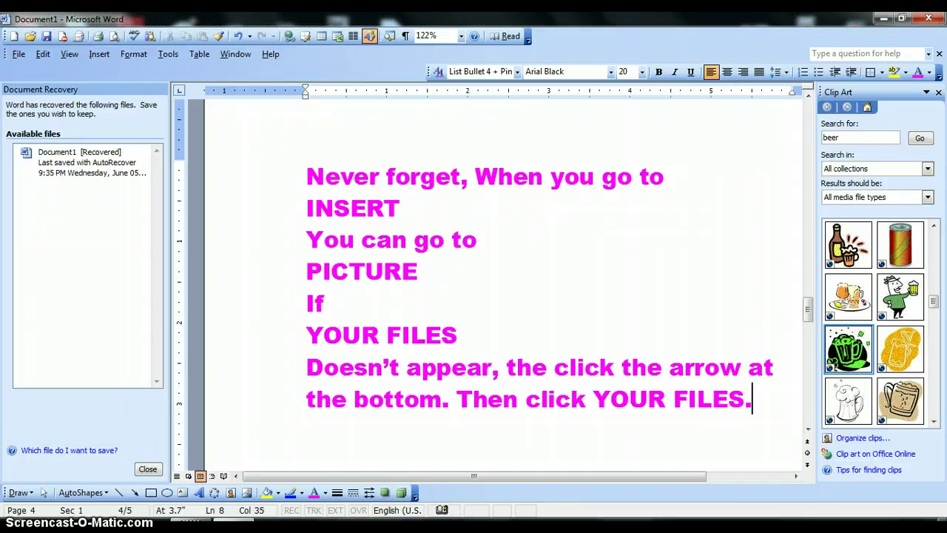
type("You ch")
key("BackSpace")
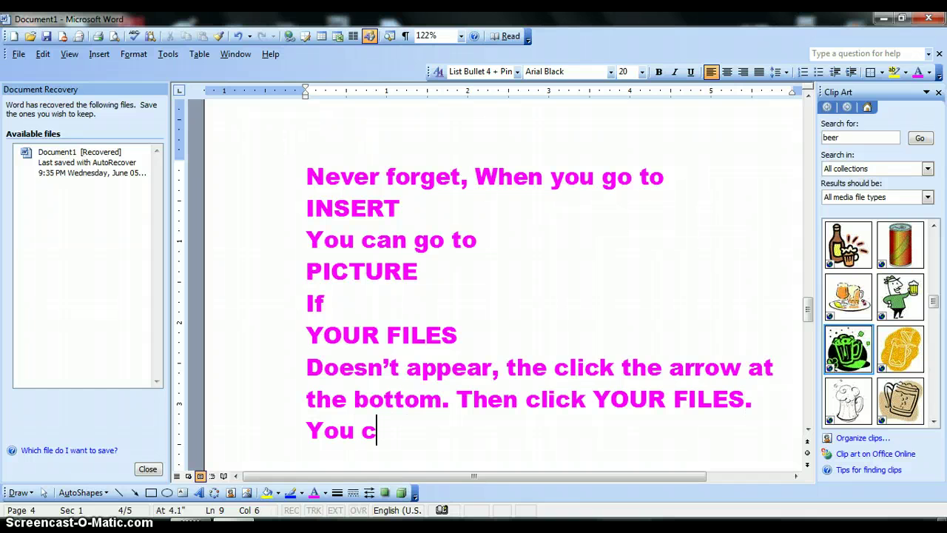
type("an now ")
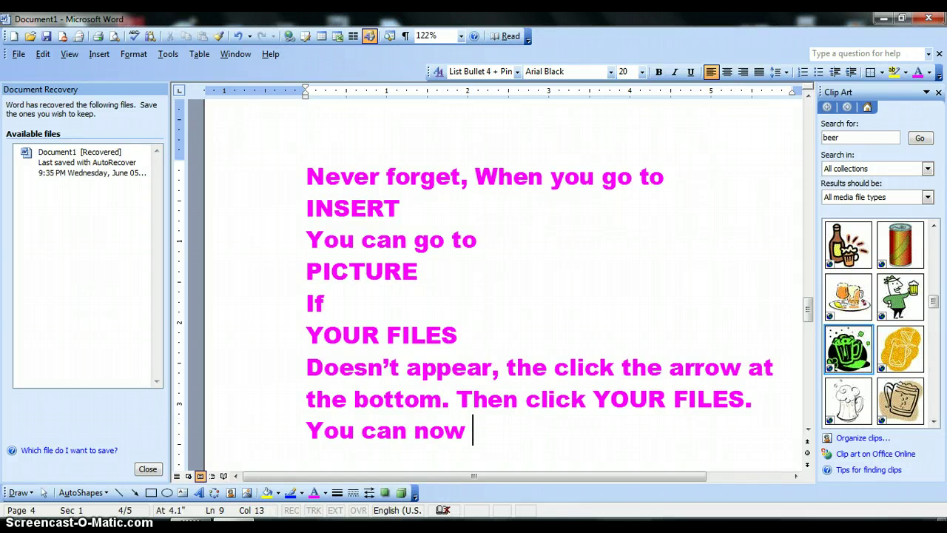
type("chose photos from y")
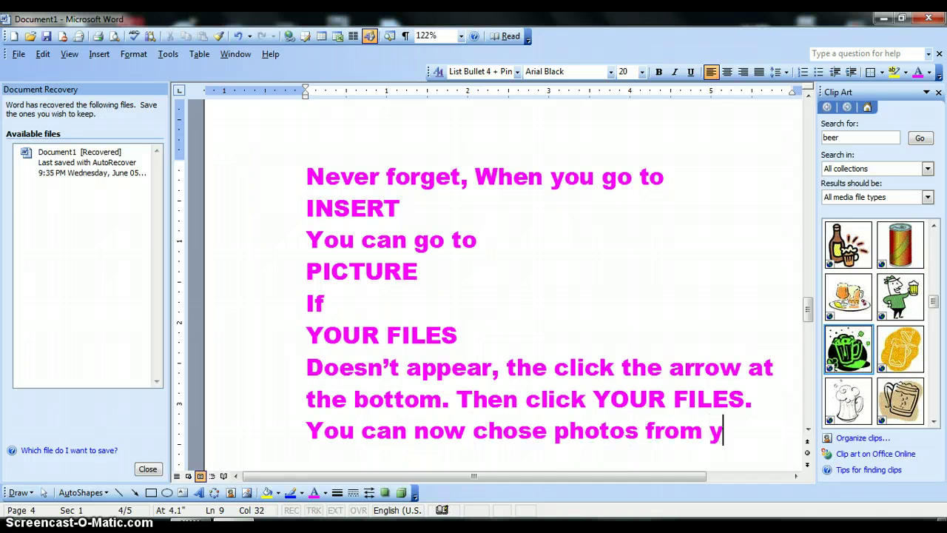
type("our file.")
- Add 'Such as your documents and all that LOL anyway,' and the request to comment questions
key("BackSpace")
type("s. ")
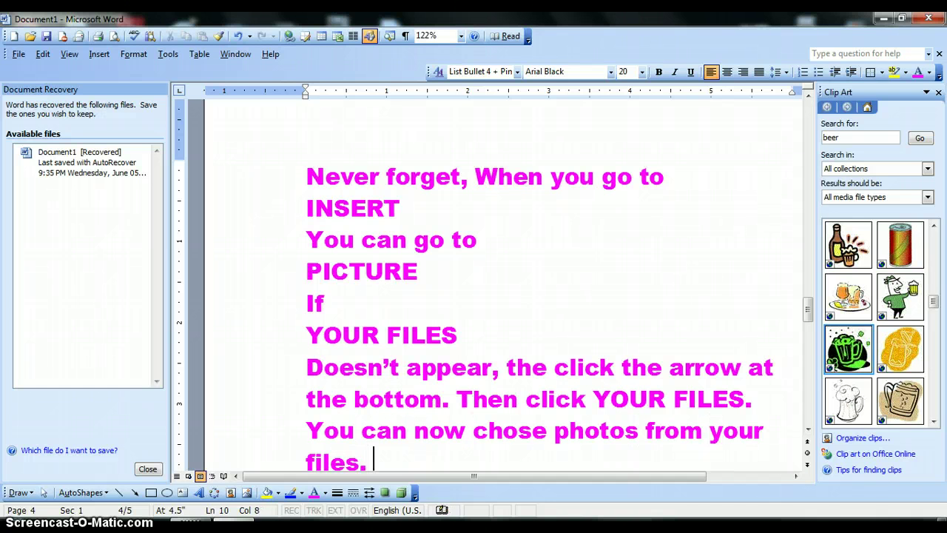
type("Such as your d")
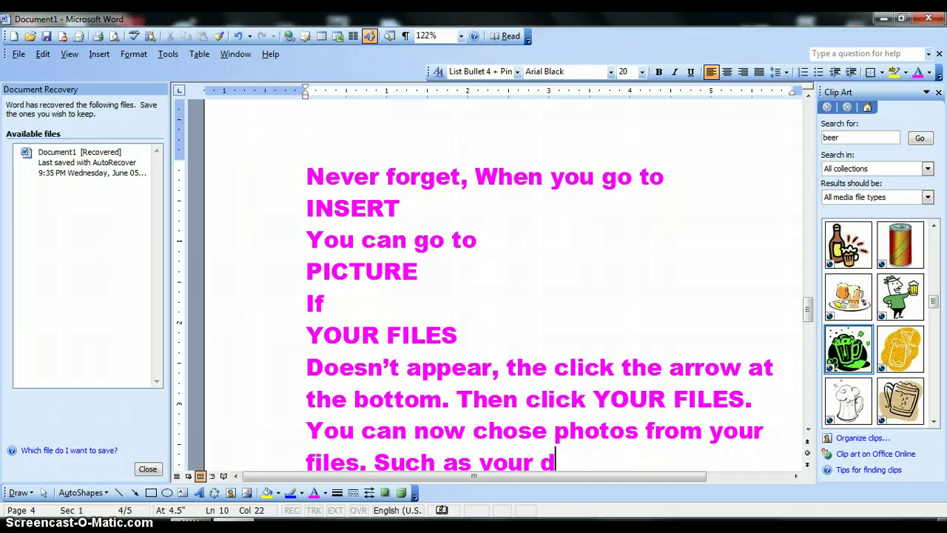
type("ocuments")
type(" and a")
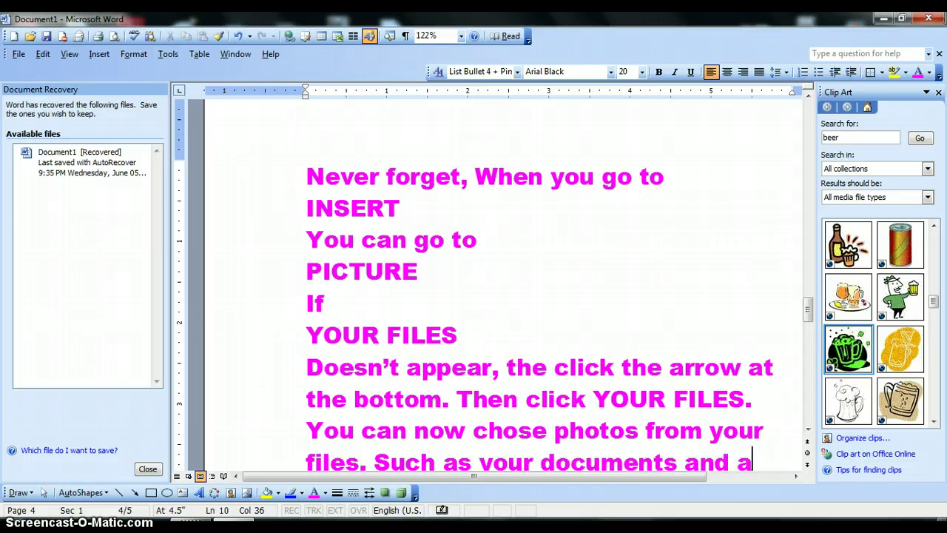
type("ll that LOL")
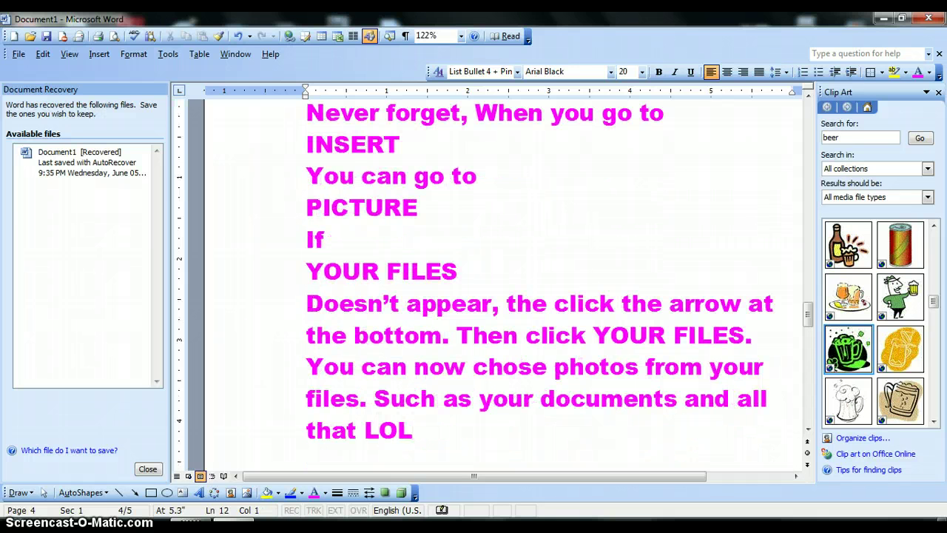
key("BackSpace")
type("anyway")
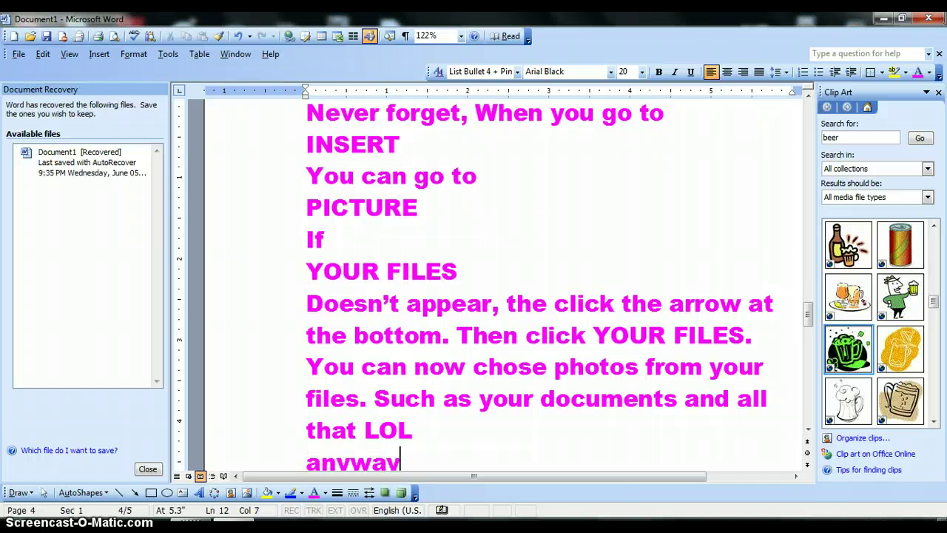
type(",")
key("Return")
type("If yo")
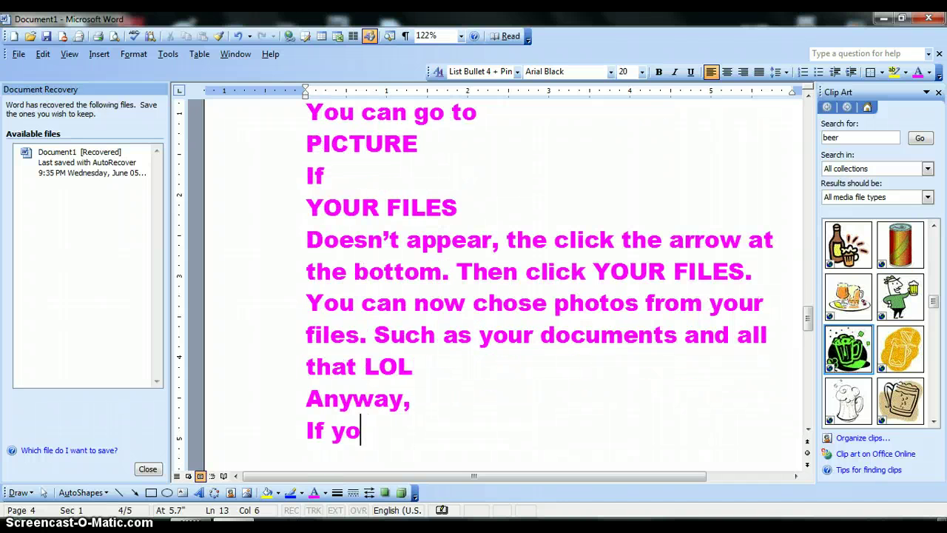
type("u have any que")
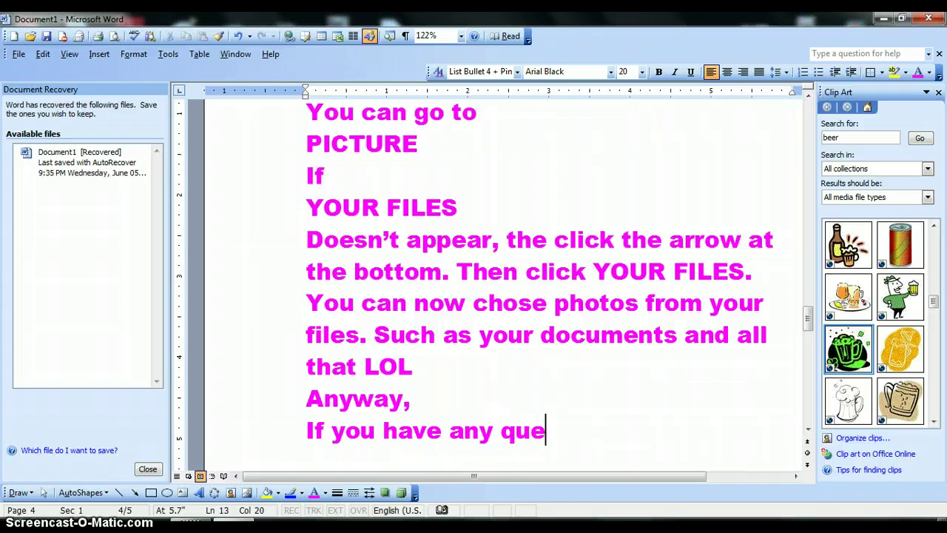
type("stions, be sure")
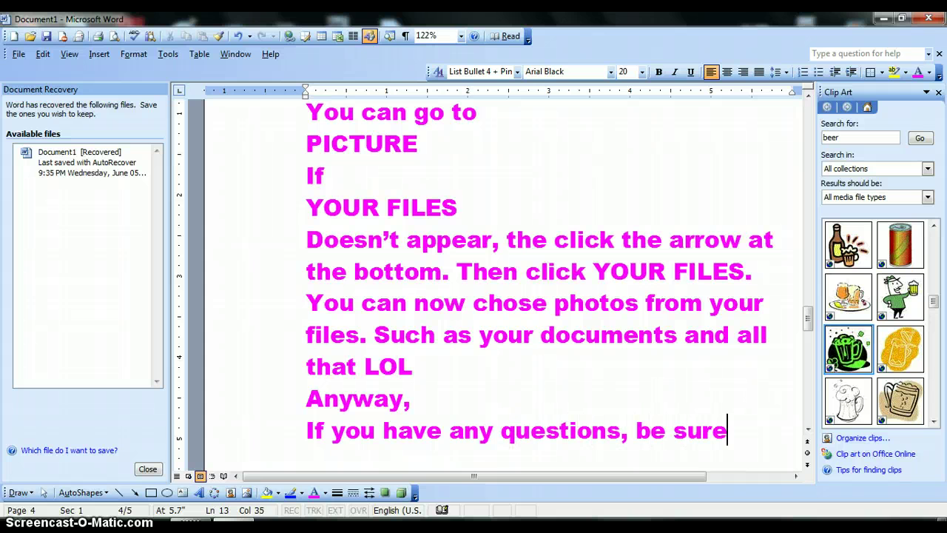
type(" to Comm")
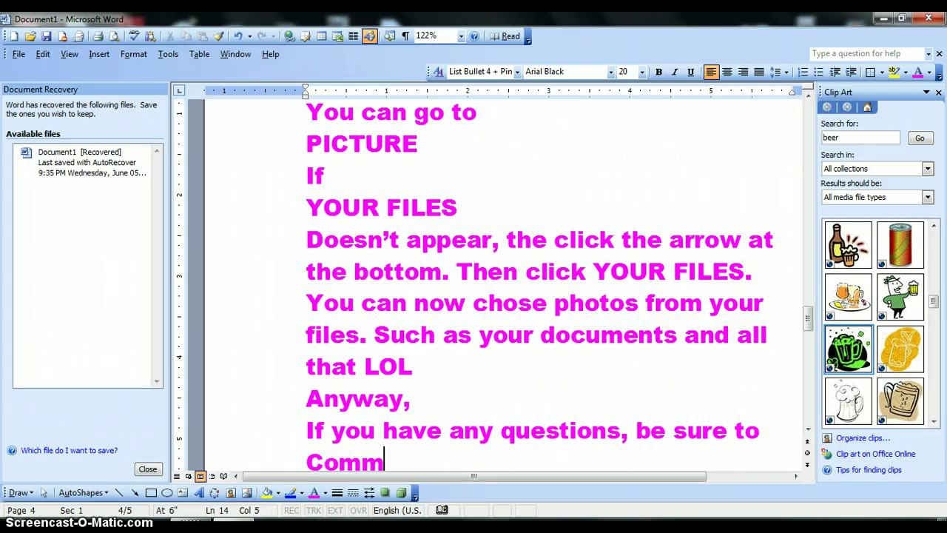
type("ent them.")
key("Return")
- Add 'Hopefully me or someone else can answer the questions for you.' and the 'Okay? Now.. BYE!!… THE END. :P' line
type("GH")
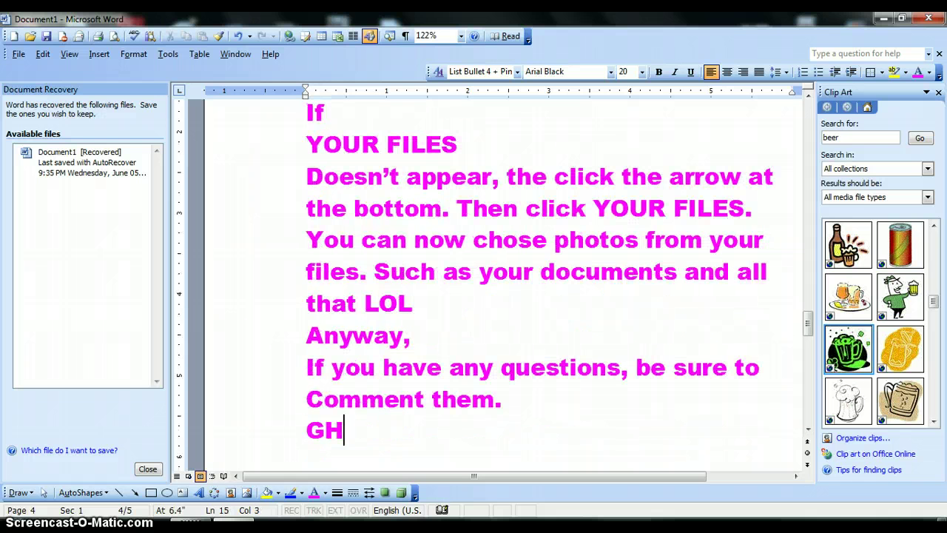
key("BackSpace")
key("BackSpace")
type("Hoep")
key("BackSpace")
key("BackSpace")
type("p")
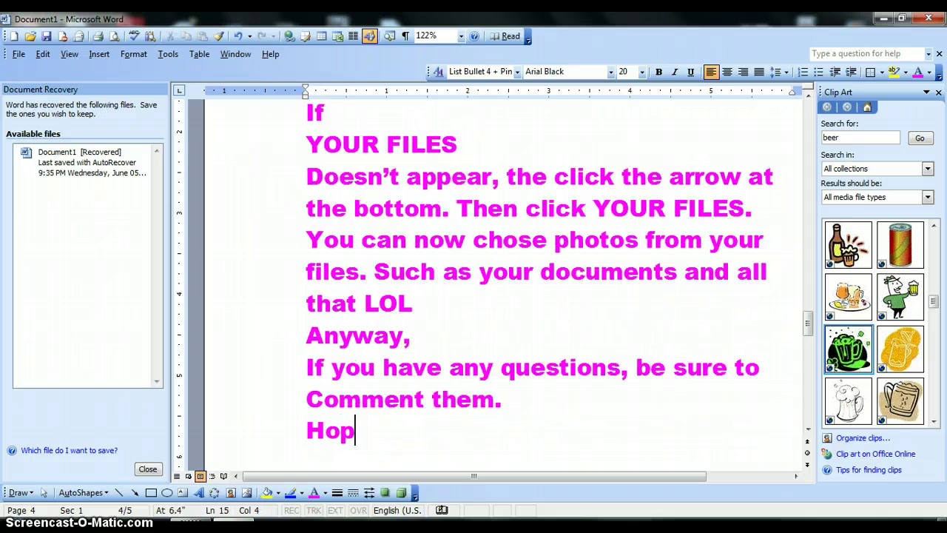
type("eful")
type("ly me and")
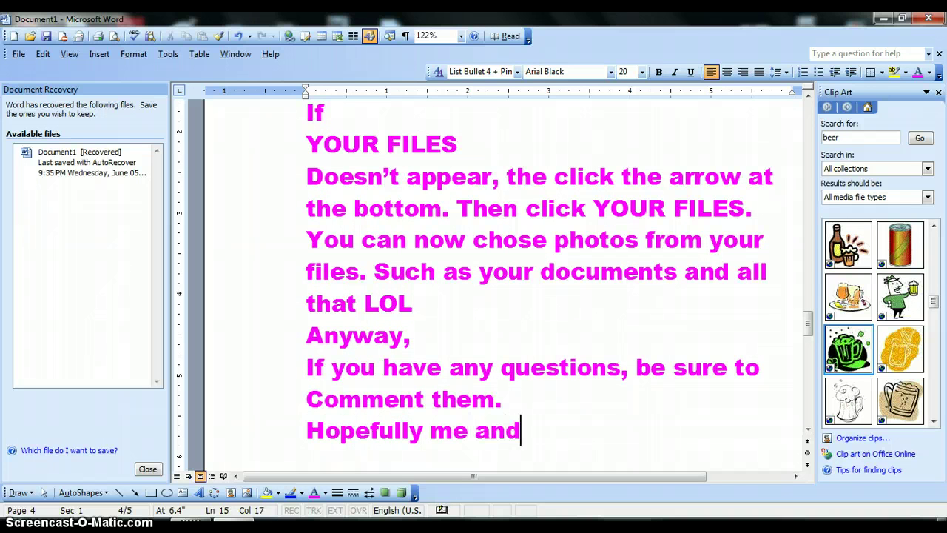
key("BackSpace")
key("BackSpace")
key("BackSpace")
type("or some")
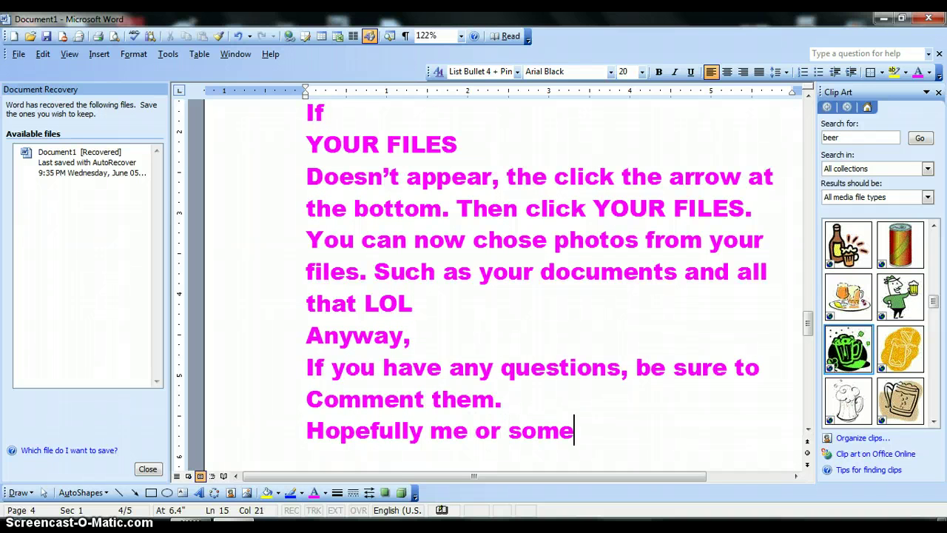
type("one else can ans")
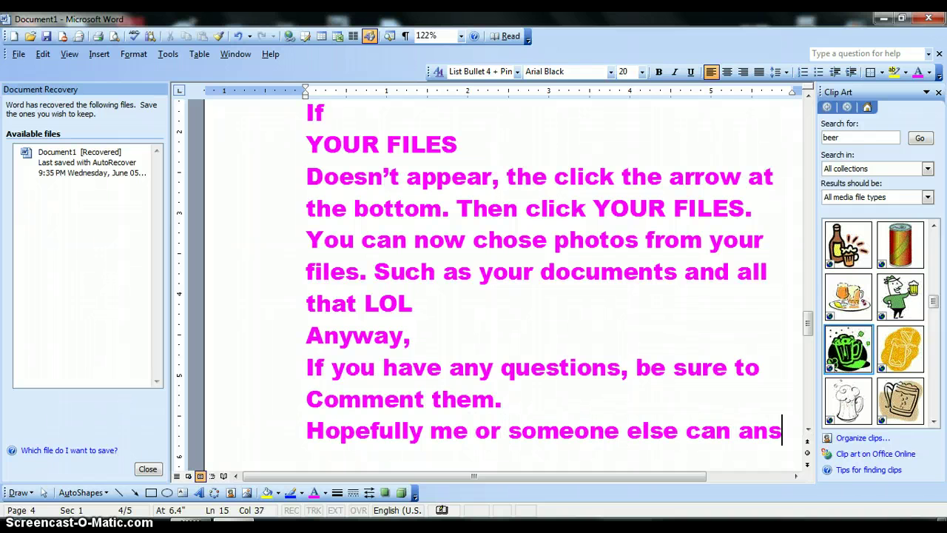
type("wer the quest")
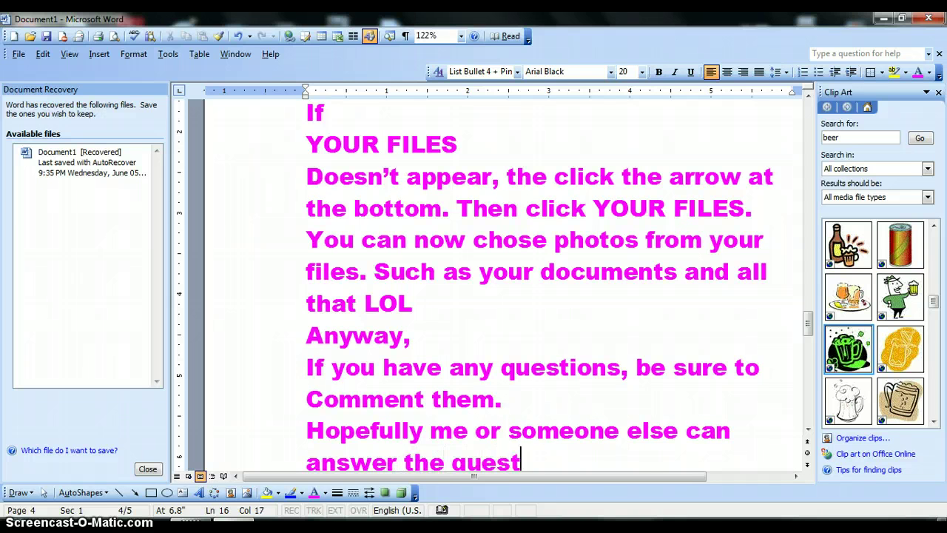
type("ions for you.")
key("Return")
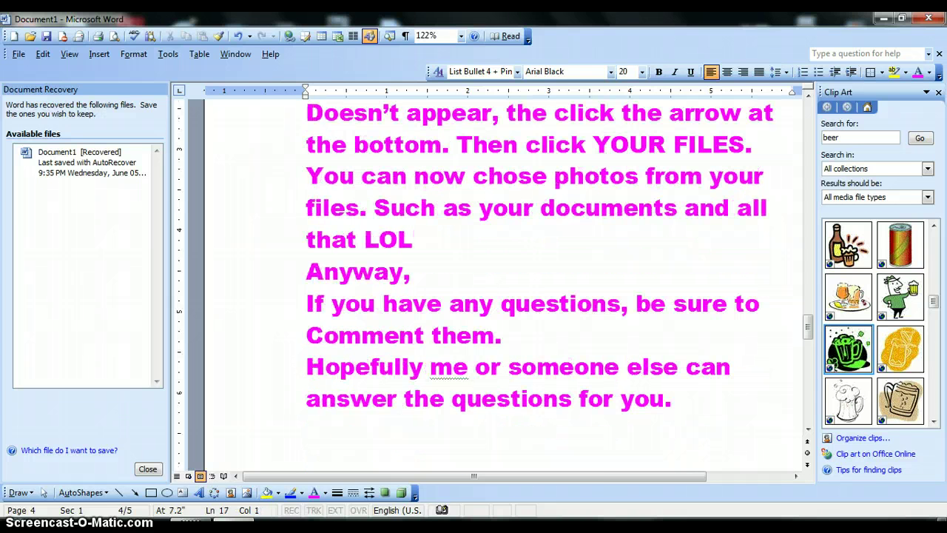
type("Okay?Now.. B")
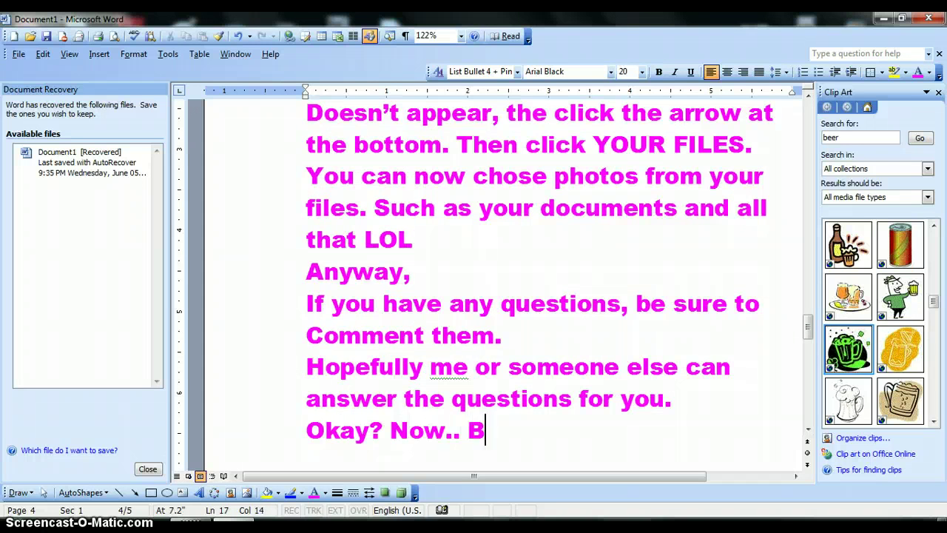
type("YE!! KAPEESH")
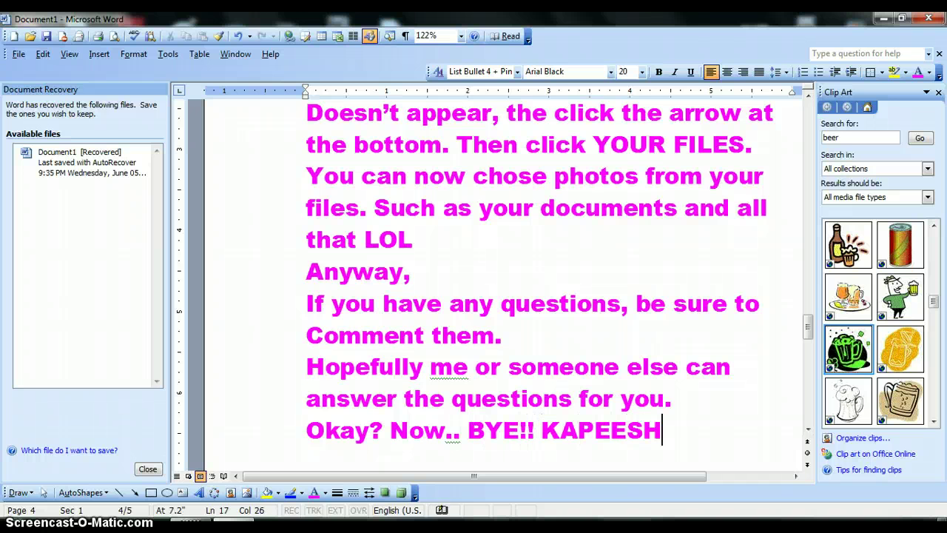
type("OUTT")
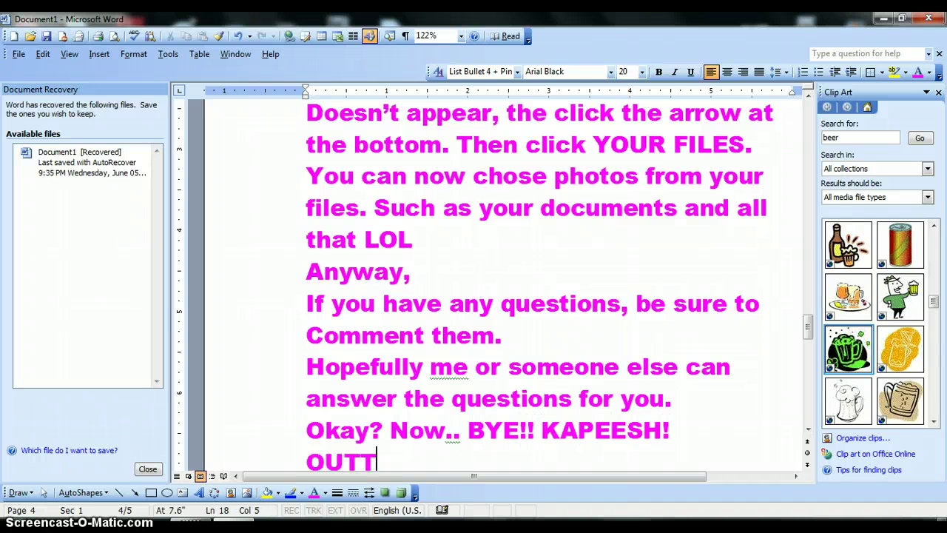
type("A MY FACE! L")
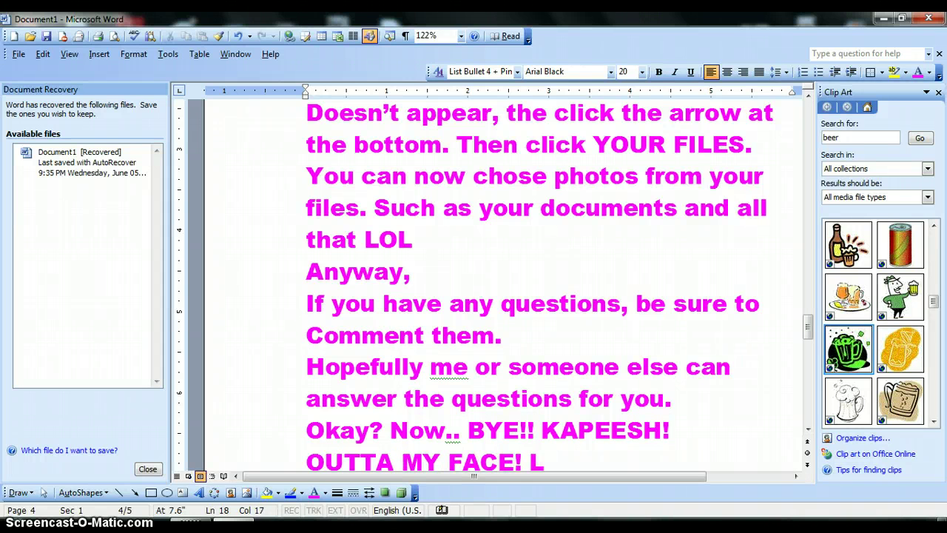
key("BackSpace")
type("XD Lol")
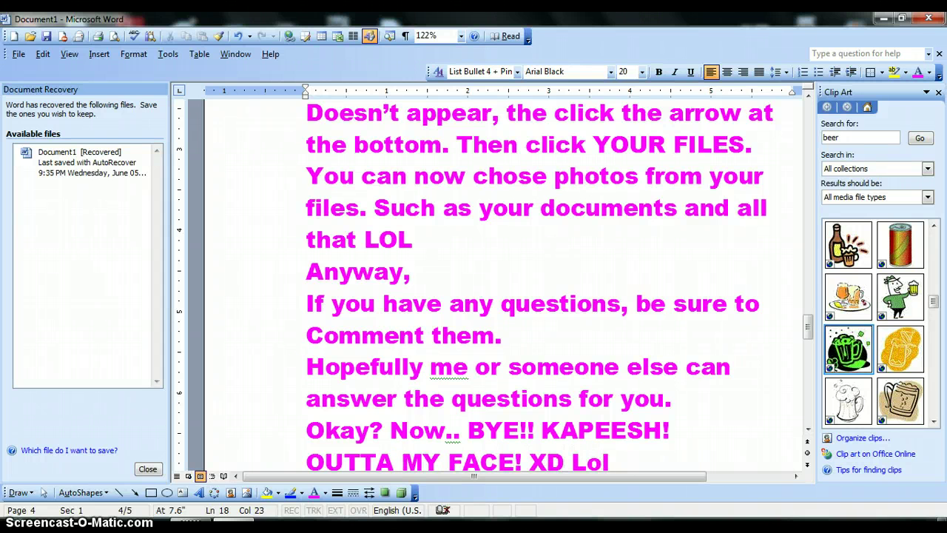
type("No rlv.THE")
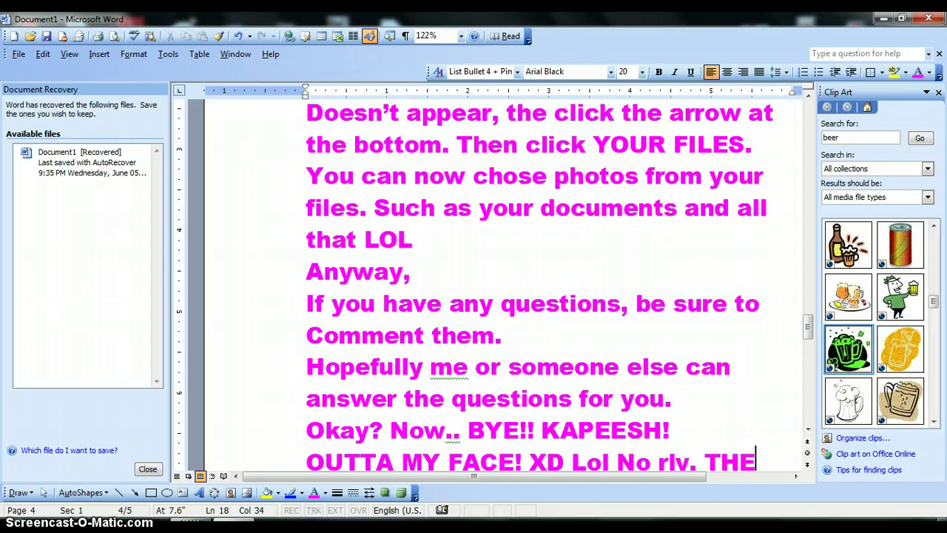
type(" END. :P")
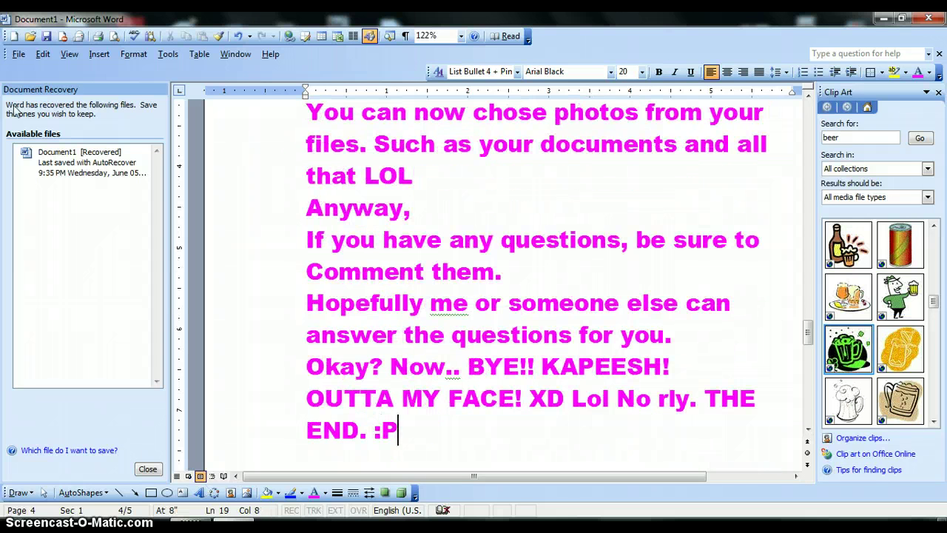
- Insert a blue row-2 WordArt reading 'Yeah I know.. I'm never gonna get back together with.. YOU! *pukes*'
left_click(100, 54)
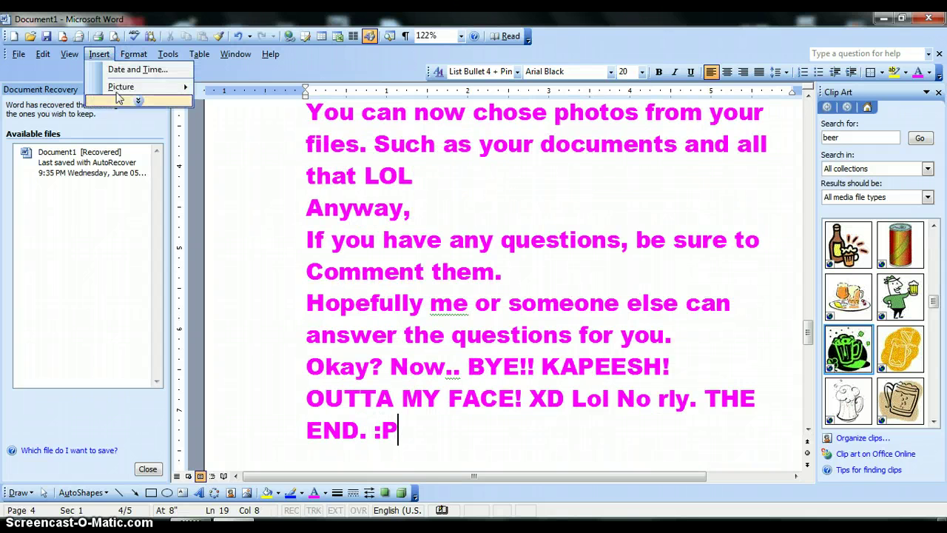
mouse_move(126, 87)
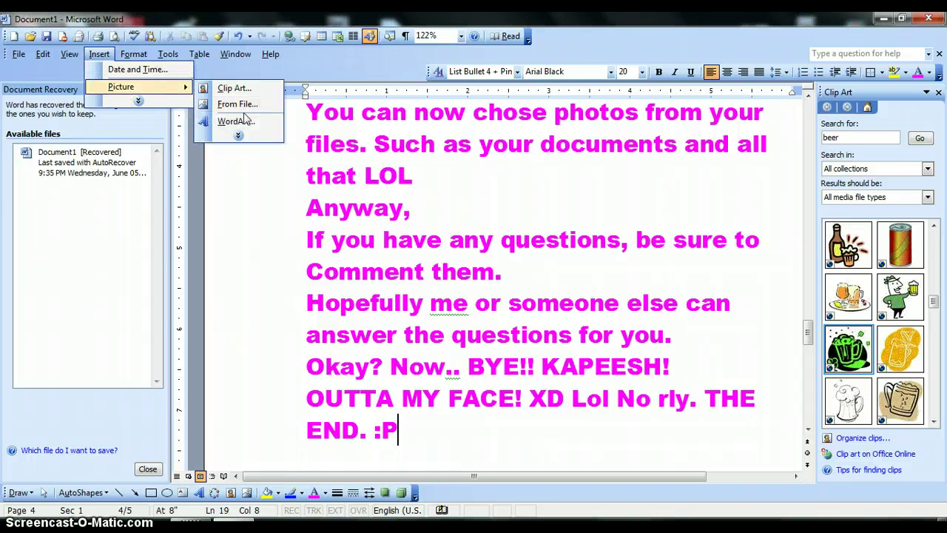
left_click(244, 122)
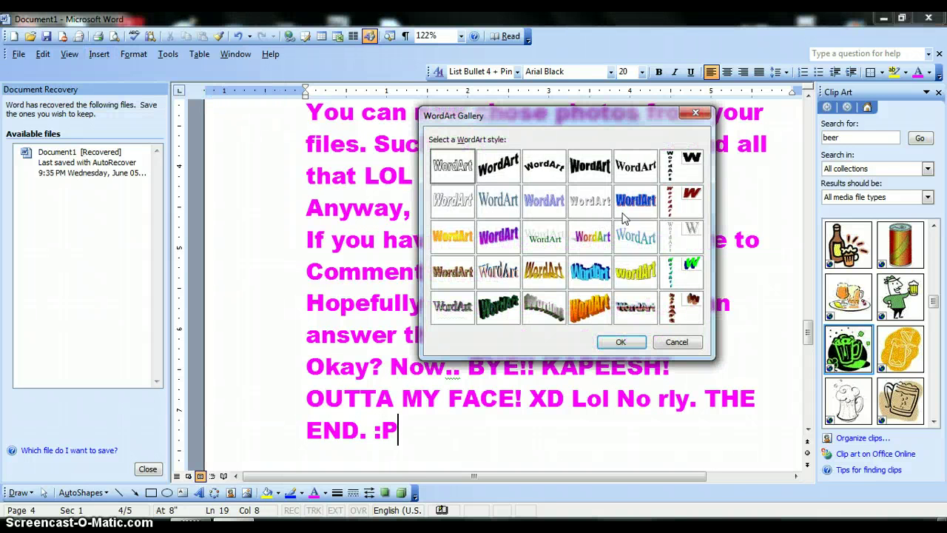
left_click(621, 207)
left_click(620, 343)
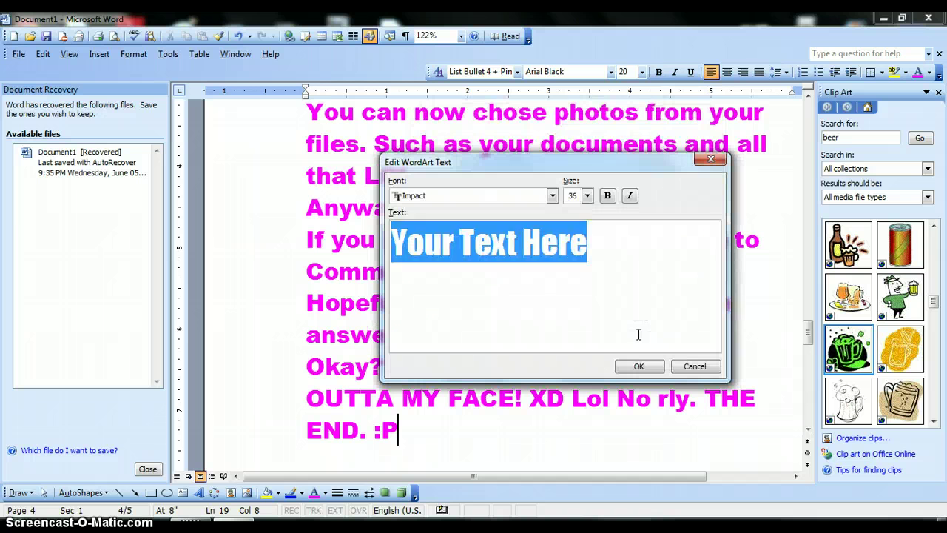
type("Yeah I know.")
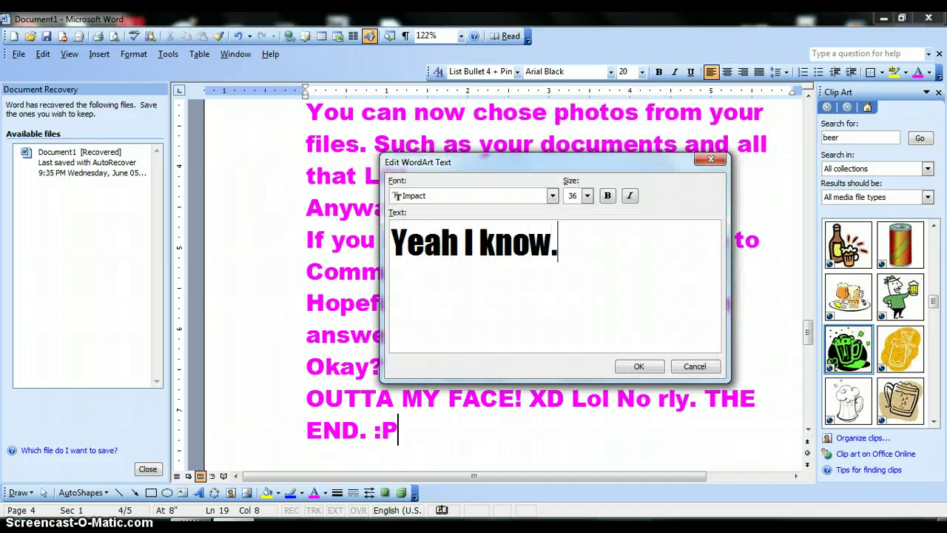
type(". I'm never")
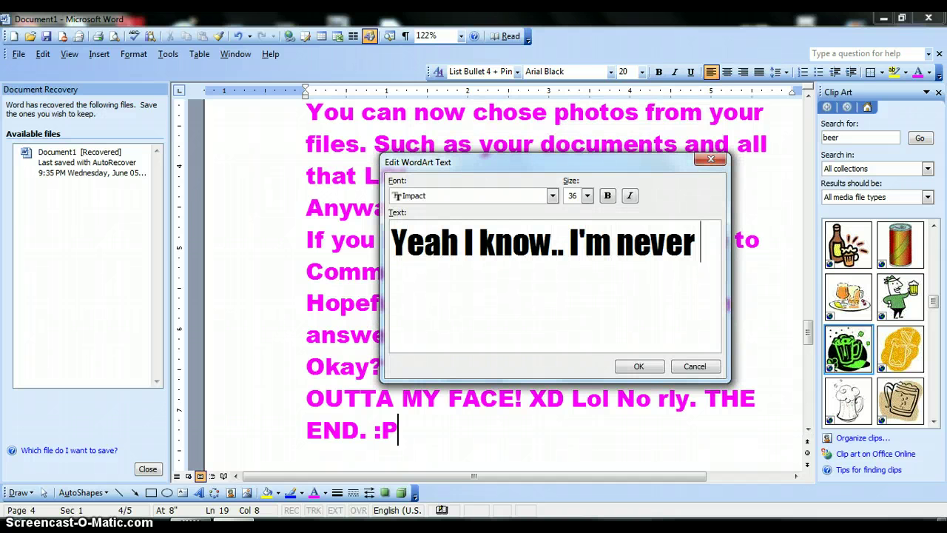
type(" gonna get back")
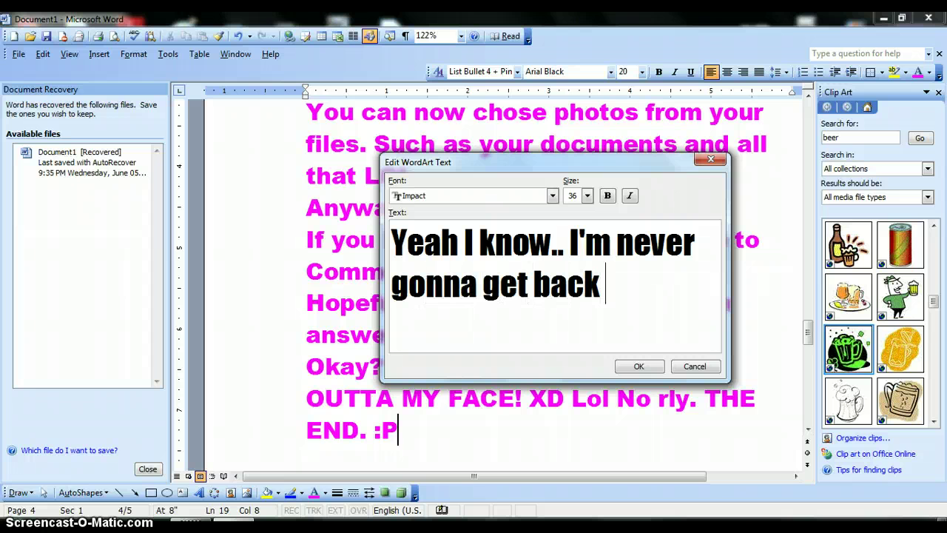
type(" together with.")
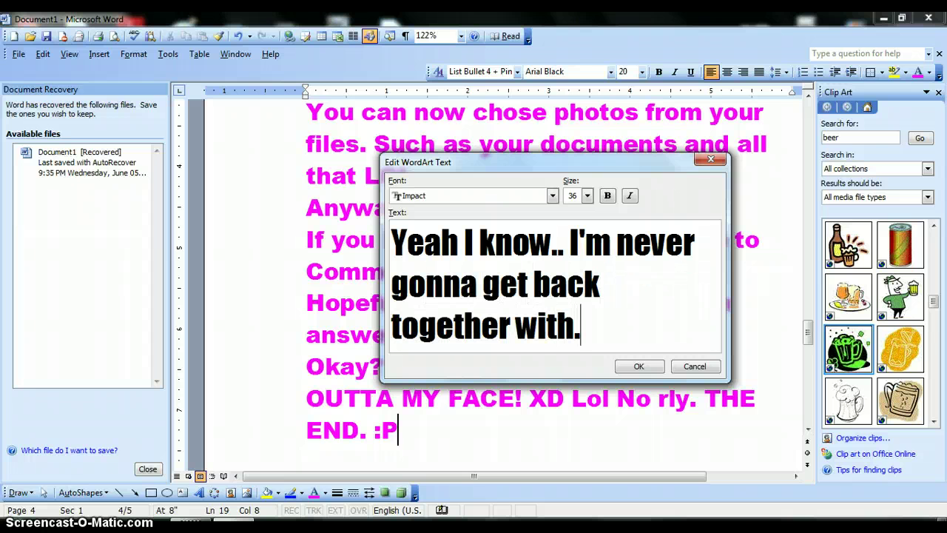
type(". YOU! ")
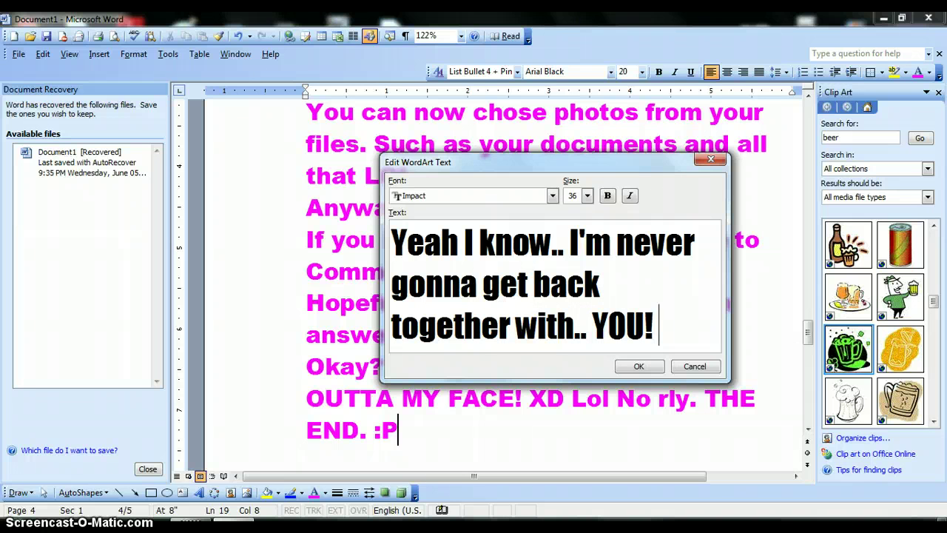
type("pukes*")
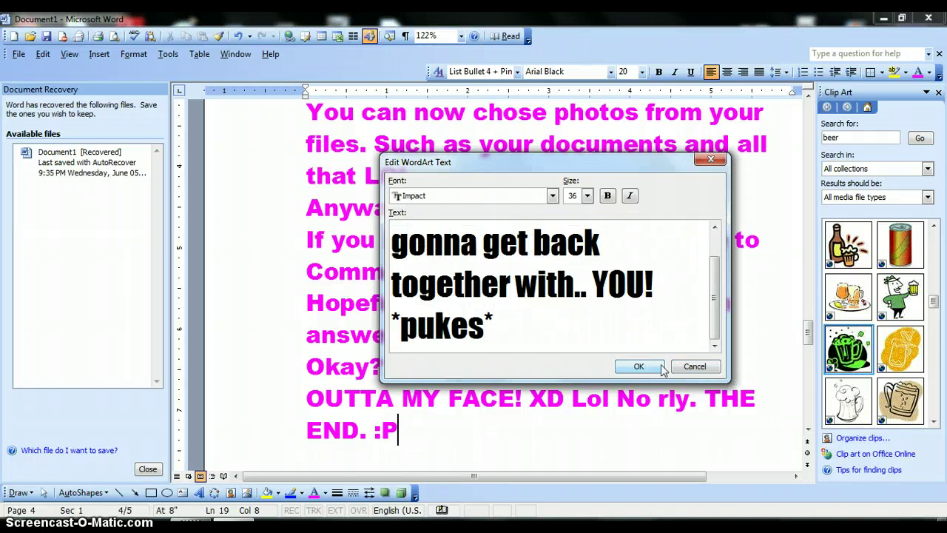
left_click(634, 368)
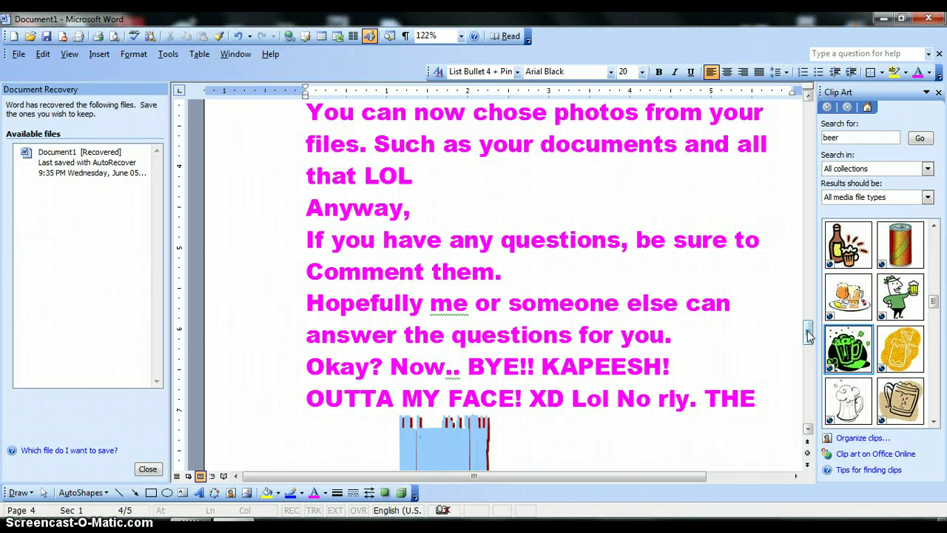
- Type 'Lol Too crammed? xD lol' after the WordArt on the last line
left_click_drag(809, 335, 810, 344)
left_click(643, 279)
type("Lo")
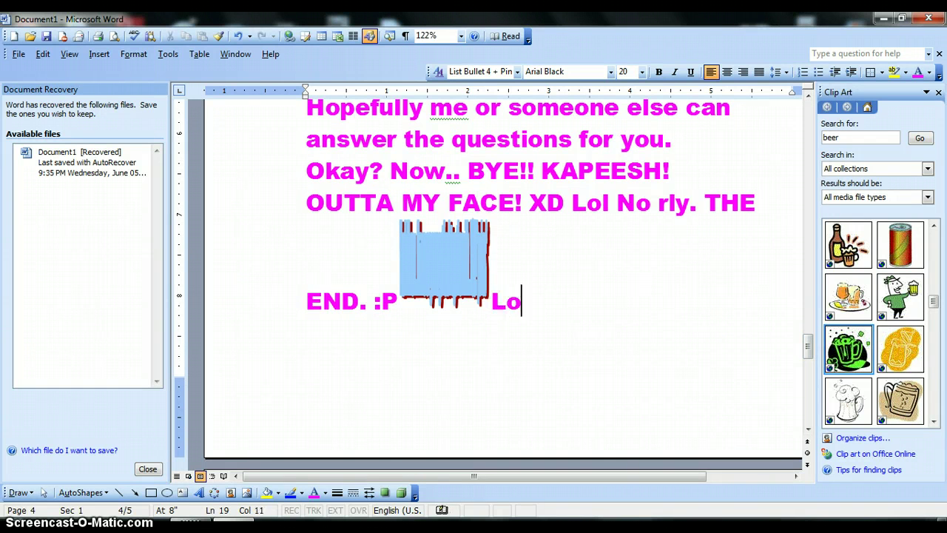
type("l Too cra")
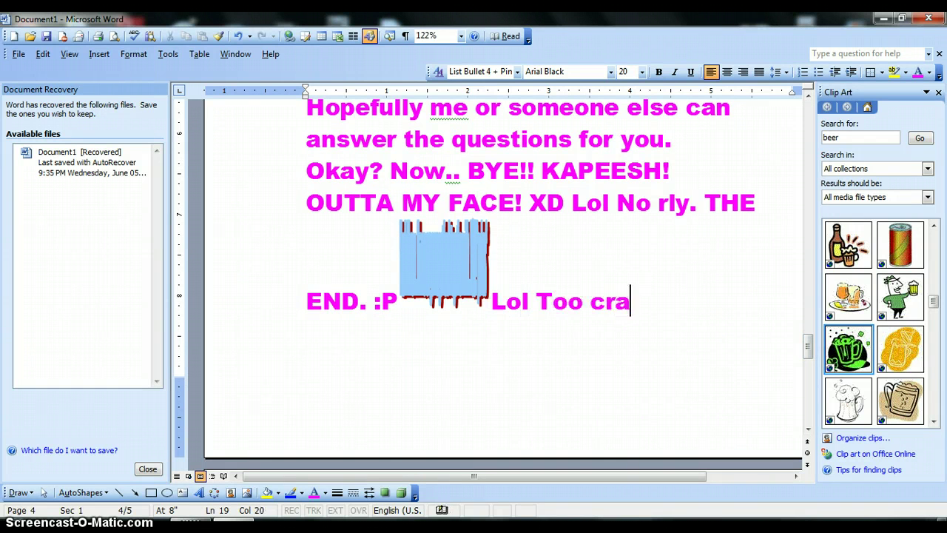
type("mmed? x")
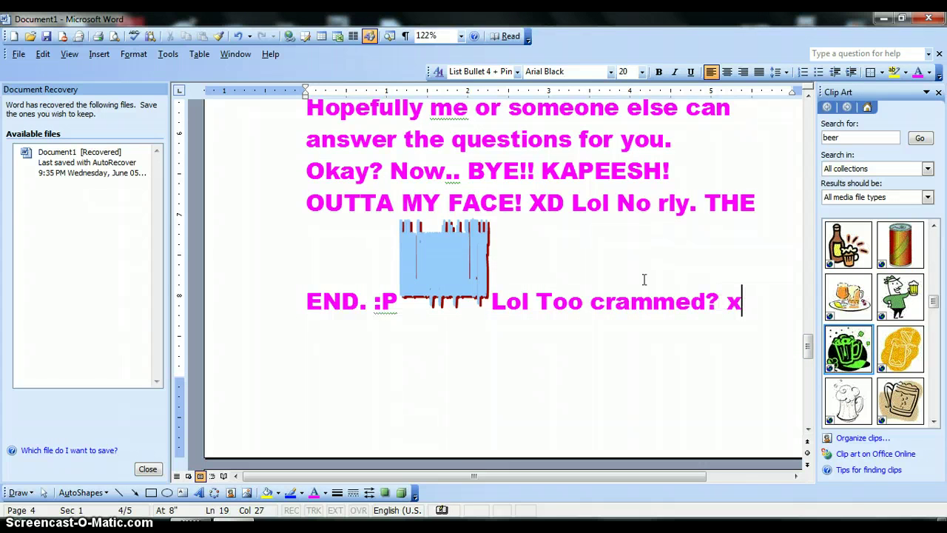
type("D lol")
- Close Word without saving the document and remove the recovered files
left_click(928, 18)
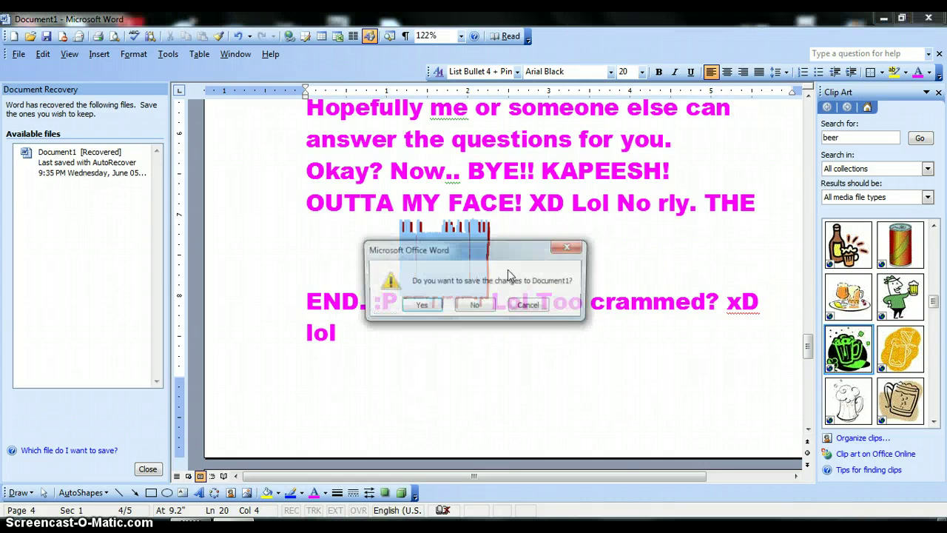
left_click(492, 307)
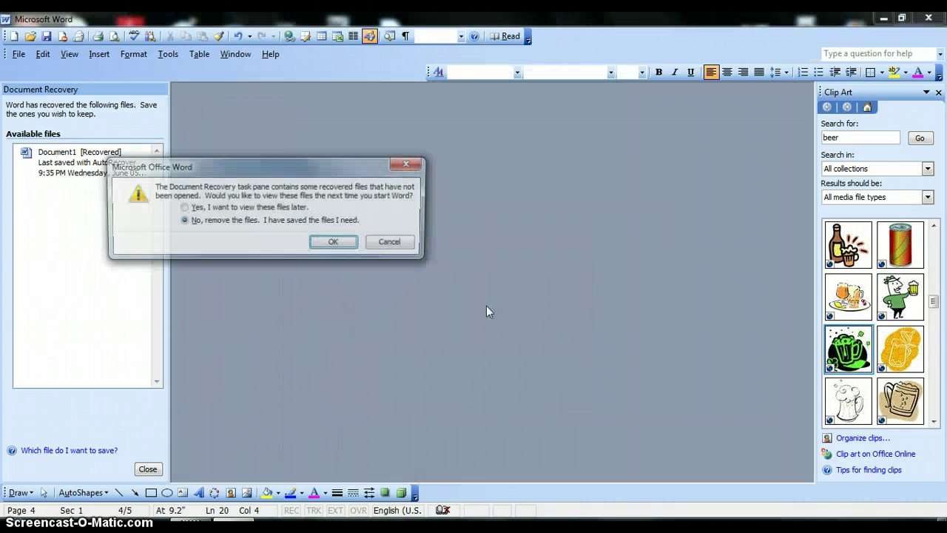
left_click(335, 244)
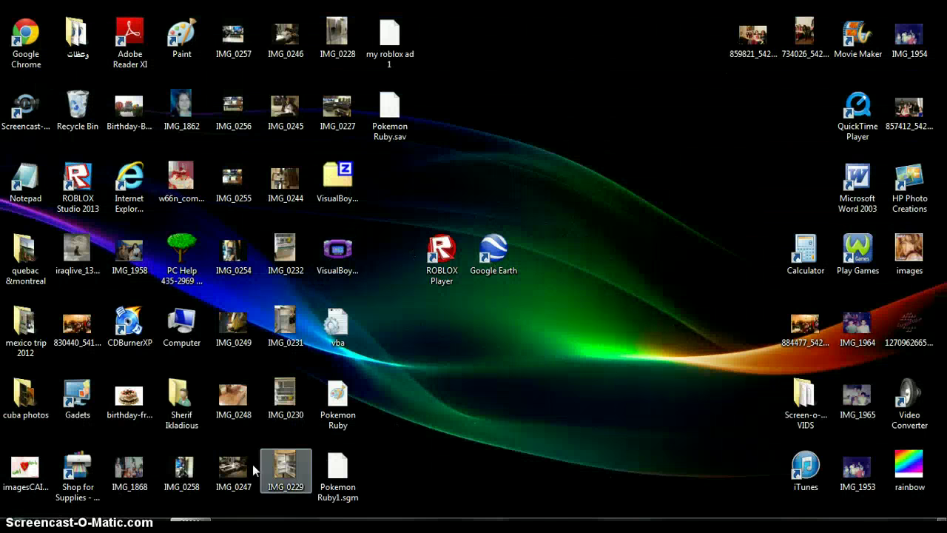